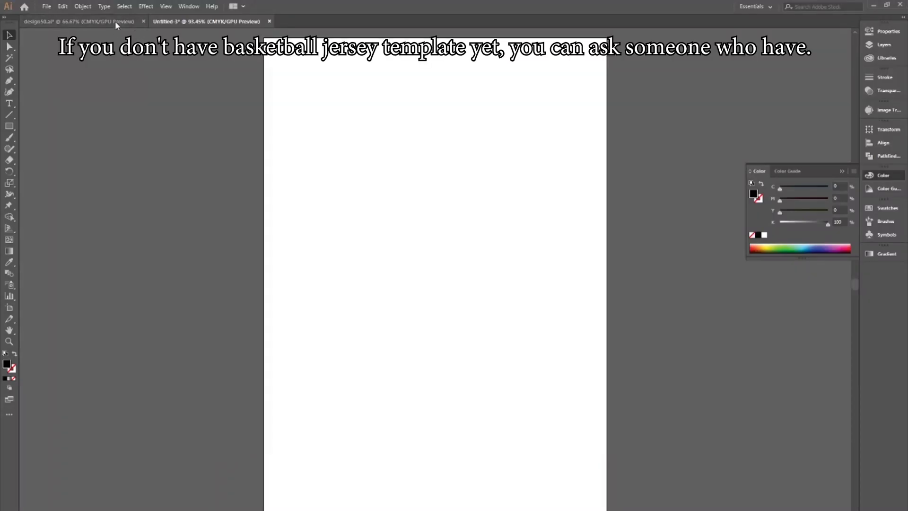
- Paste the blank jersey and shorts template from design50.ai into Untitled-3 near the page top
left_click(116, 22)
left_click(305, 299)
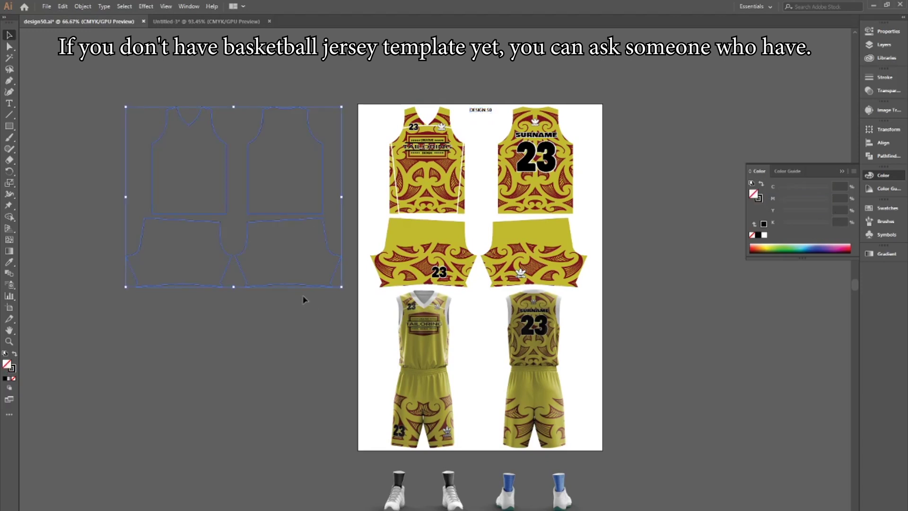
left_click(196, 20)
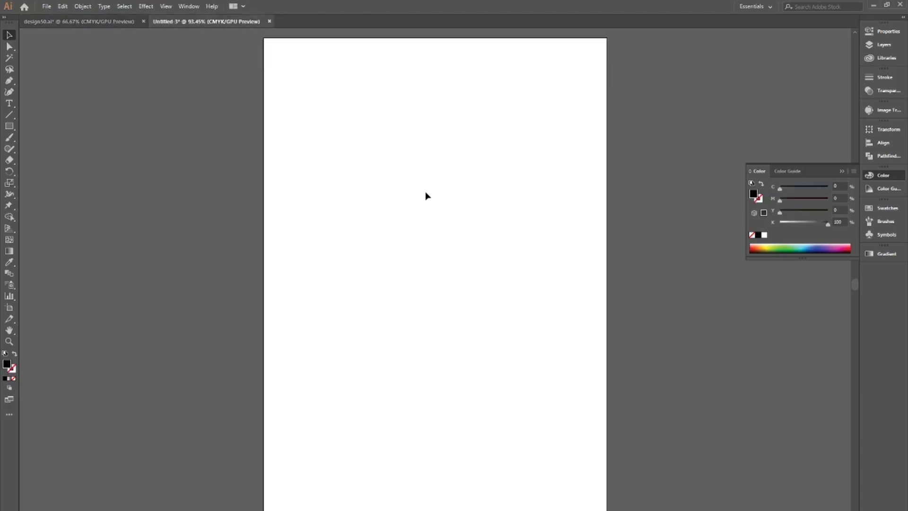
key("ctrl+v")
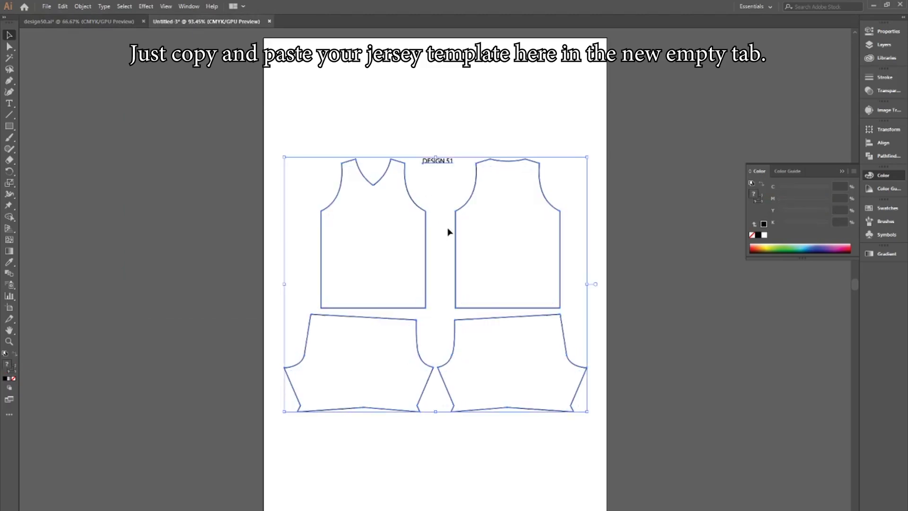
left_click_drag(453, 232, 461, 120)
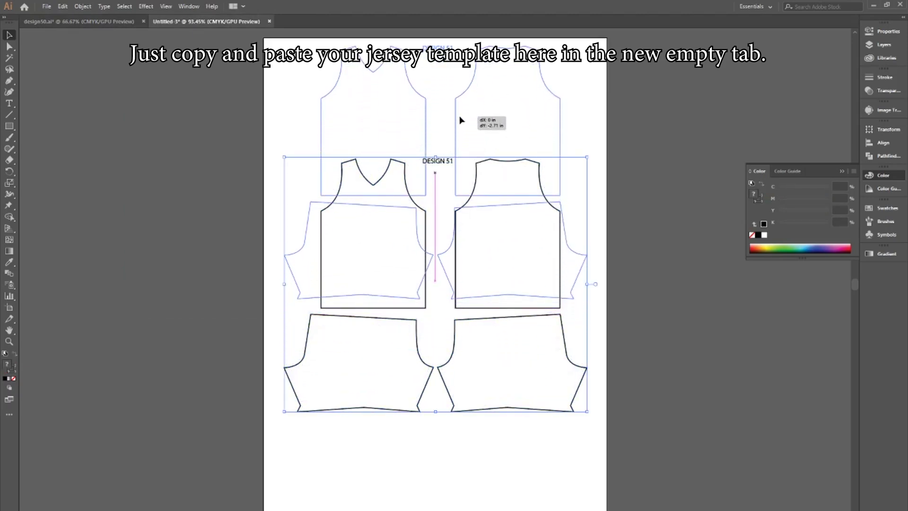
left_click(634, 110)
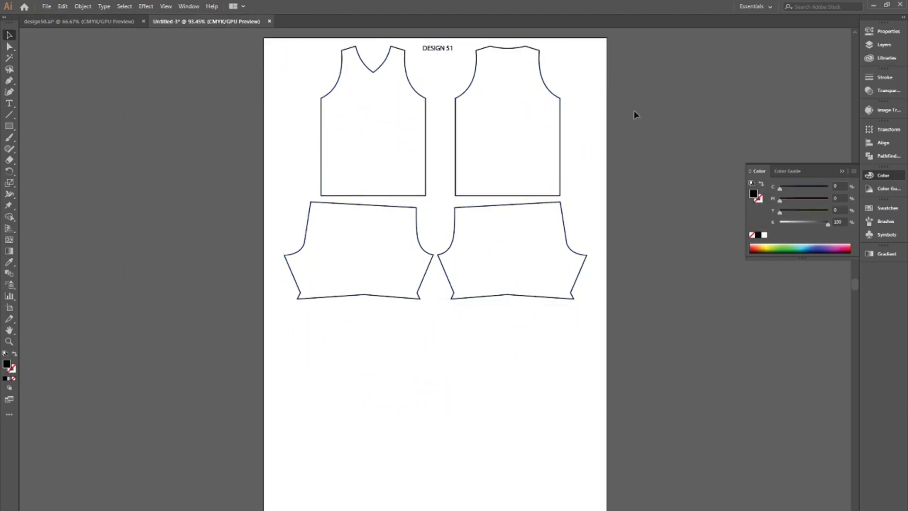
- Close design50.ai without saving changes
scroll(547, 133, "up", 2)
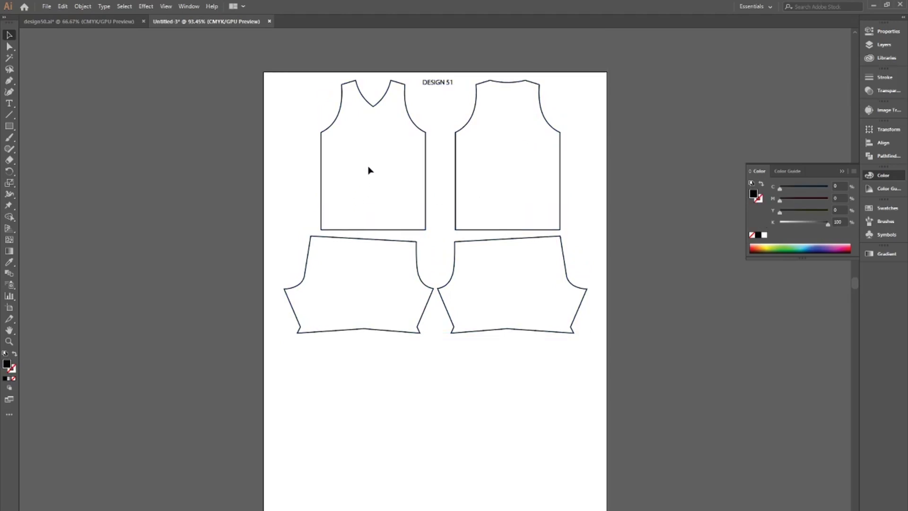
left_click(144, 21)
left_click(510, 296)
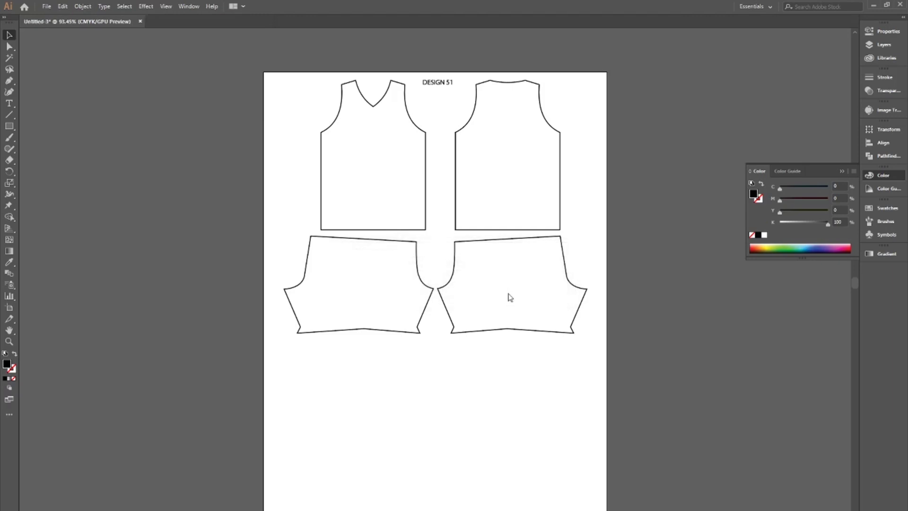
- Open wp3986287.jpg and the second One Piece JPG from Downloads as new documents
left_click(47, 6)
left_click(92, 36)
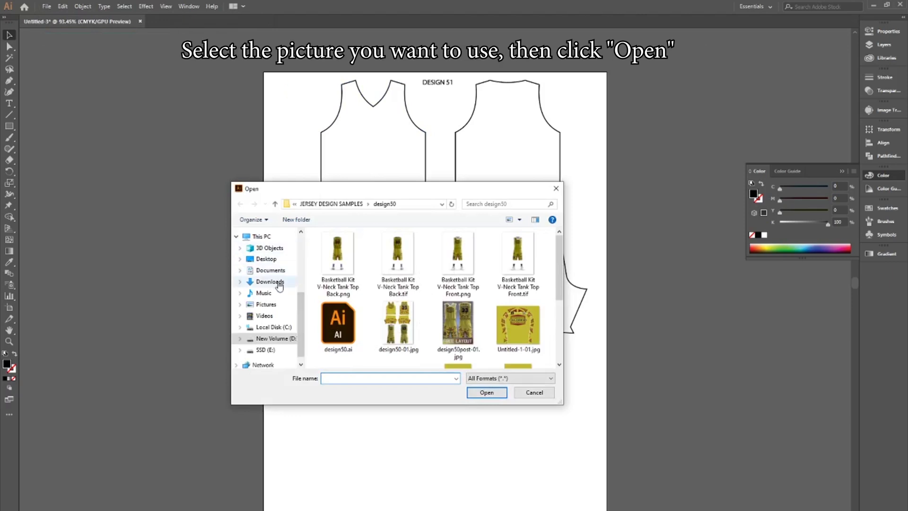
left_click(270, 282)
mouse_move(560, 238)
left_mouse_down()
mouse_move(561, 251)
mouse_move(492, 363)
left_mouse_up()
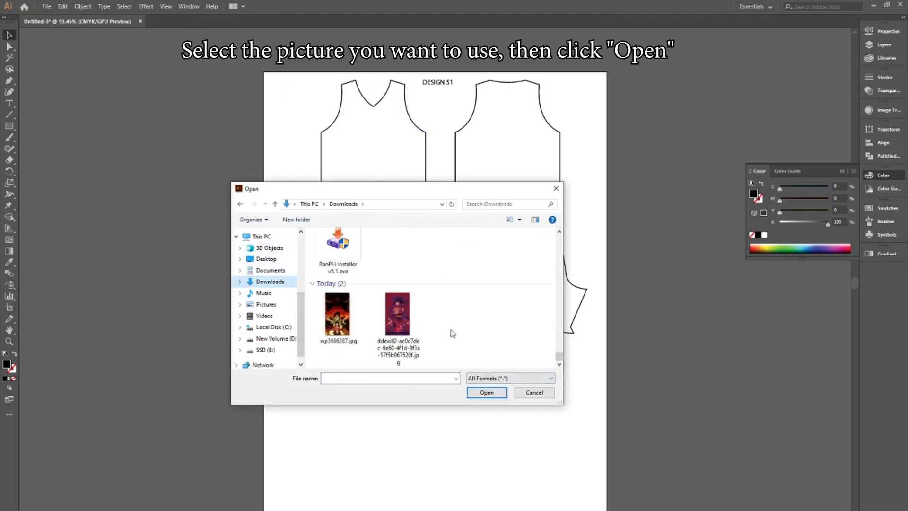
left_click_drag(453, 333, 317, 308)
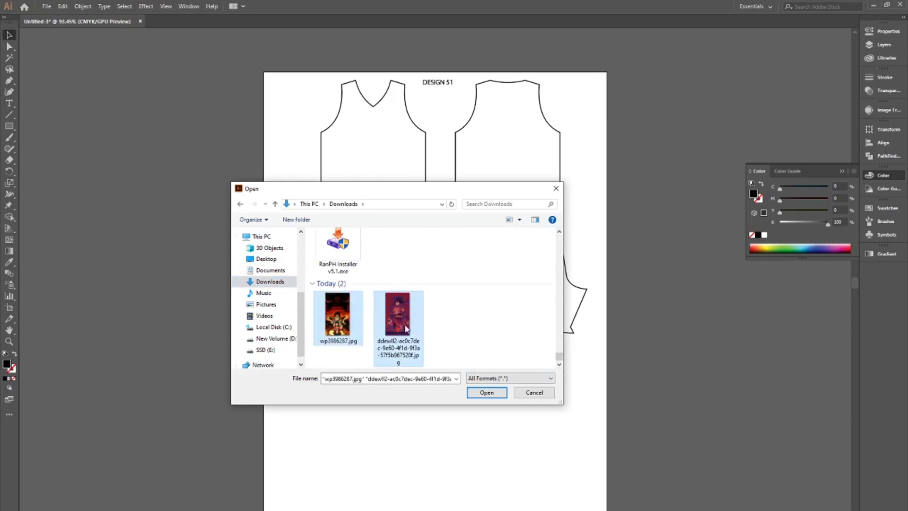
left_click(487, 393)
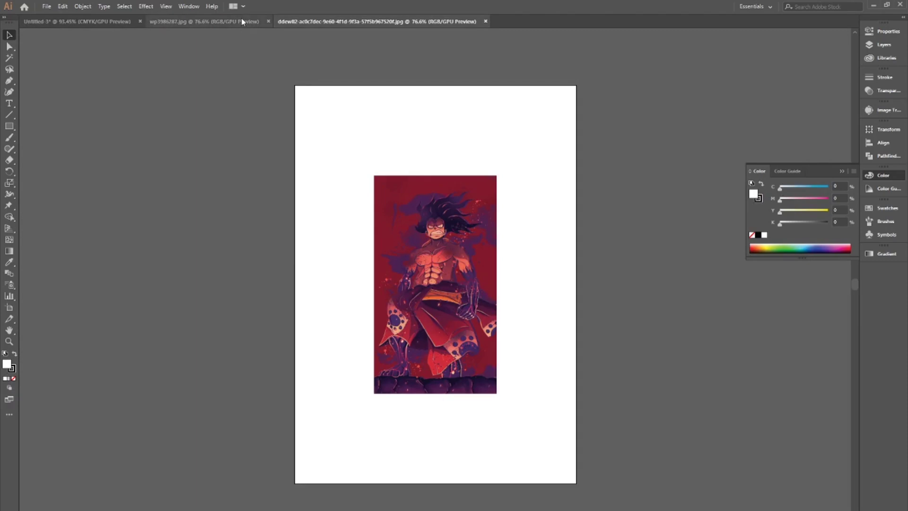
- Paste the One Piece picture from wp3986287.jpg into the Untitled-3 template document
left_click(241, 19)
scroll(400, 147, "down", 2)
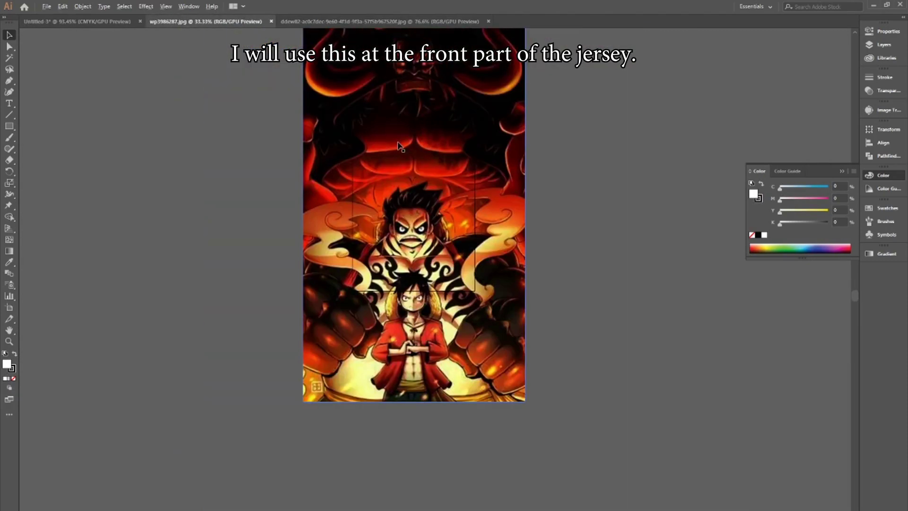
scroll(402, 144, "down", 1)
scroll(402, 137, "up", 1)
scroll(403, 146, "up", 1)
scroll(404, 153, "up", 1)
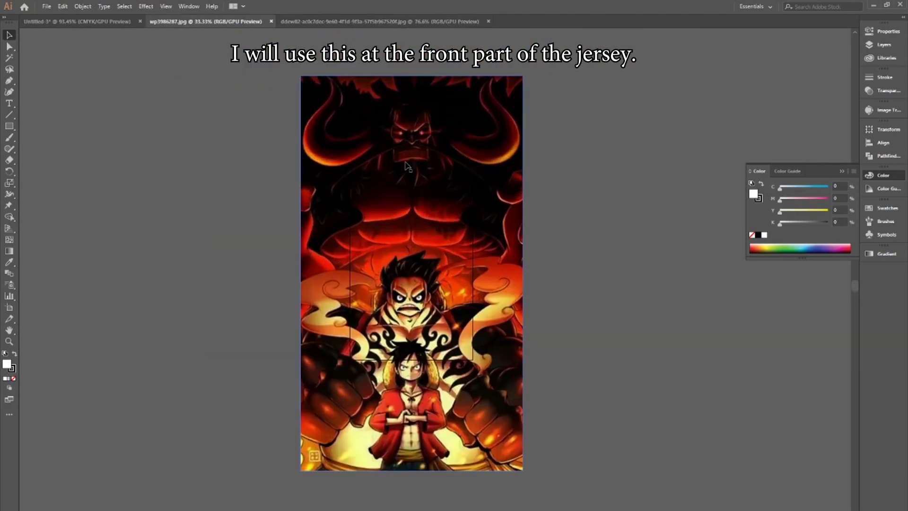
left_click(444, 291)
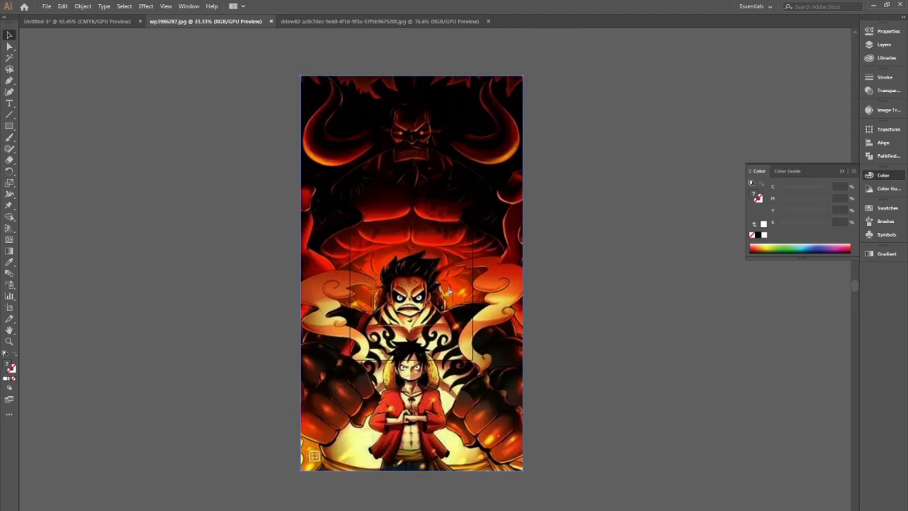
right_click(448, 290)
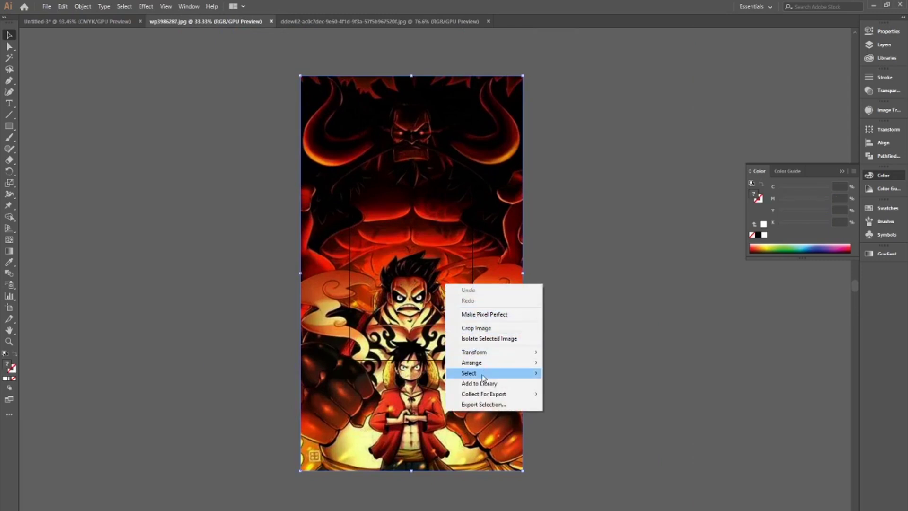
mouse_move(469, 373)
left_click(402, 351)
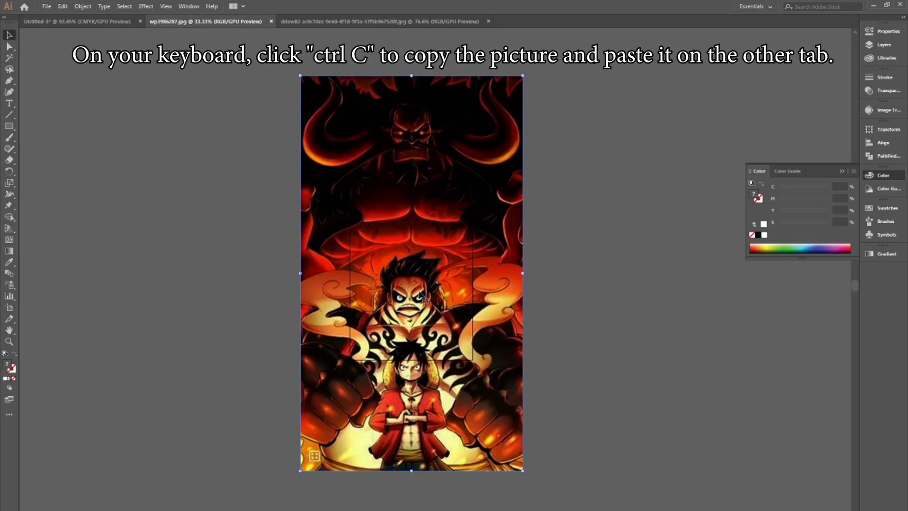
left_click(99, 22)
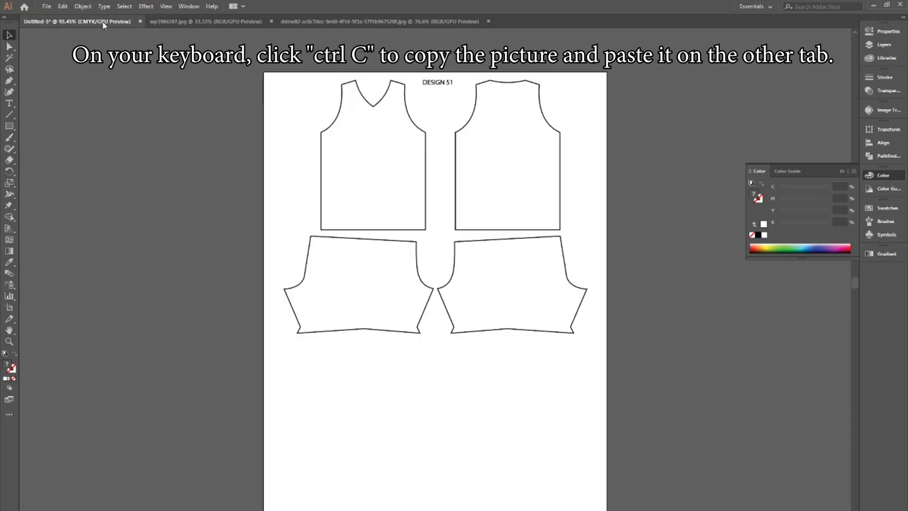
scroll(396, 225, "down", 3)
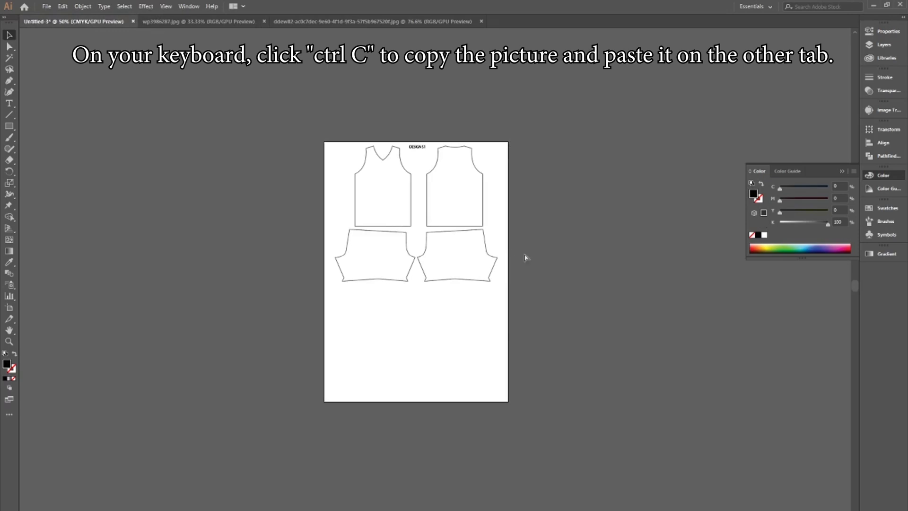
key("ctrl+v")
scroll(525, 257, "down", 1)
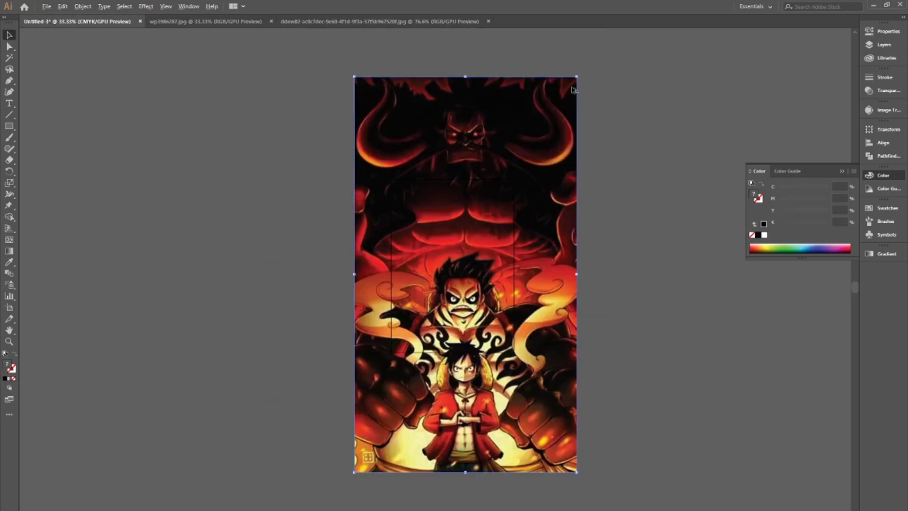
- Shrink the pasted One Piece picture and move it to the right of the artboard
mouse_move(579, 80)
left_mouse_down()
mouse_move(516, 211)
mouse_move(495, 222)
left_mouse_up()
left_click_drag(475, 292, 573, 244)
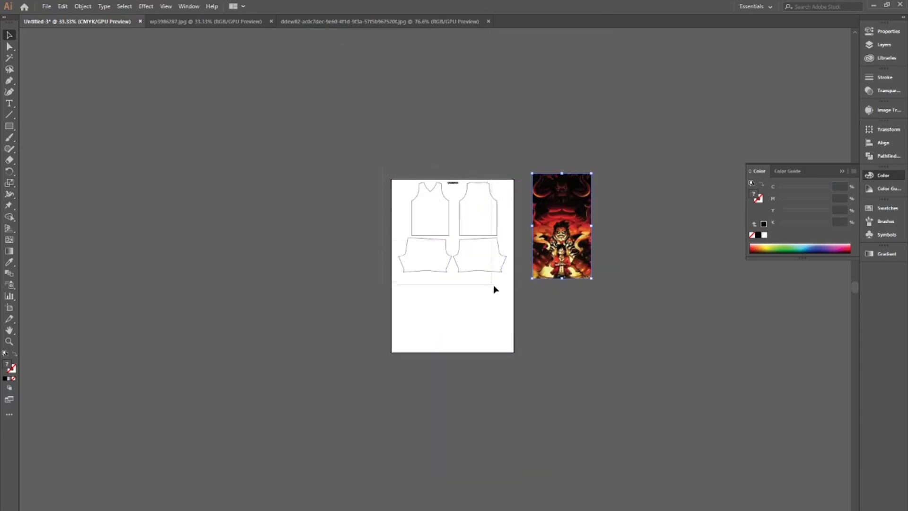
mouse_move(507, 291)
left_mouse_down()
mouse_move(487, 277)
mouse_move(359, 274)
left_mouse_up()
left_click(496, 107)
scroll(586, 191, "up", 1)
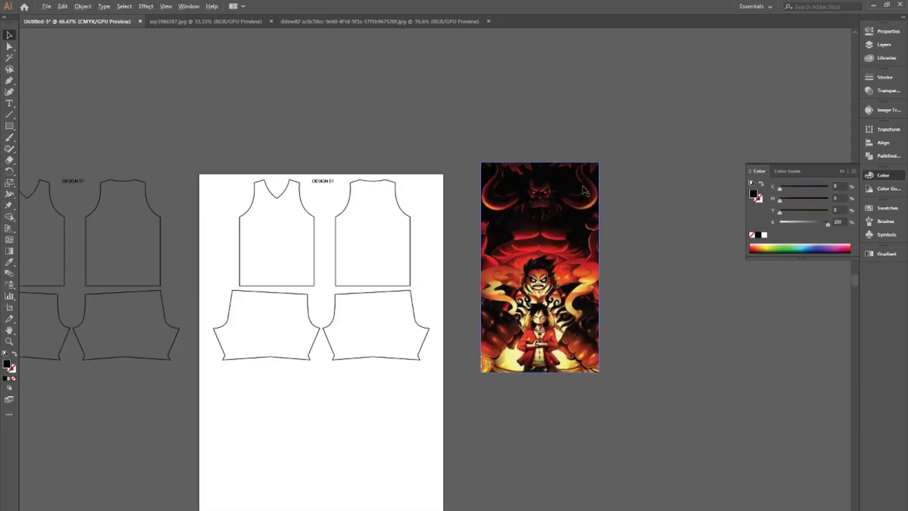
scroll(561, 213, "up", 1)
- Lay the front jersey outline over the picture, bring it to front, and trim the picture to fit
mouse_move(197, 282)
left_mouse_down()
mouse_move(595, 388)
mouse_move(586, 399)
left_mouse_up()
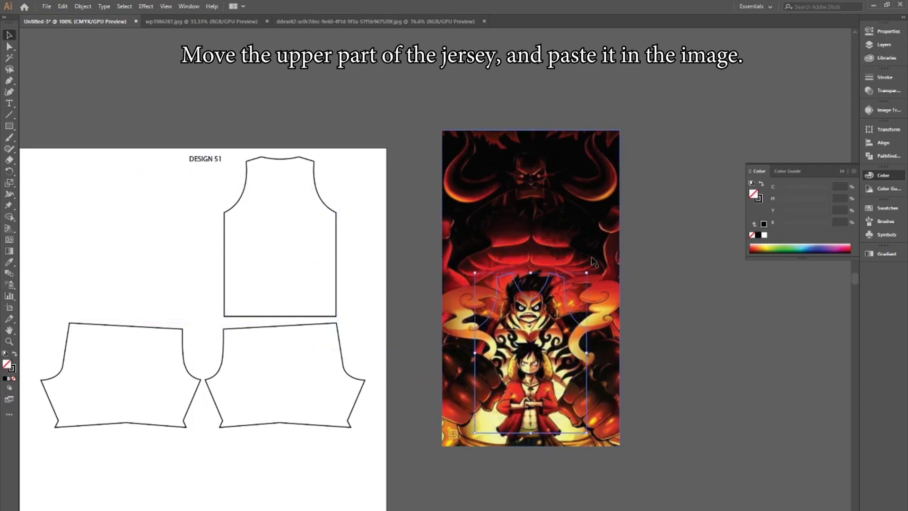
right_click(597, 234)
mouse_move(624, 382)
left_click(727, 382)
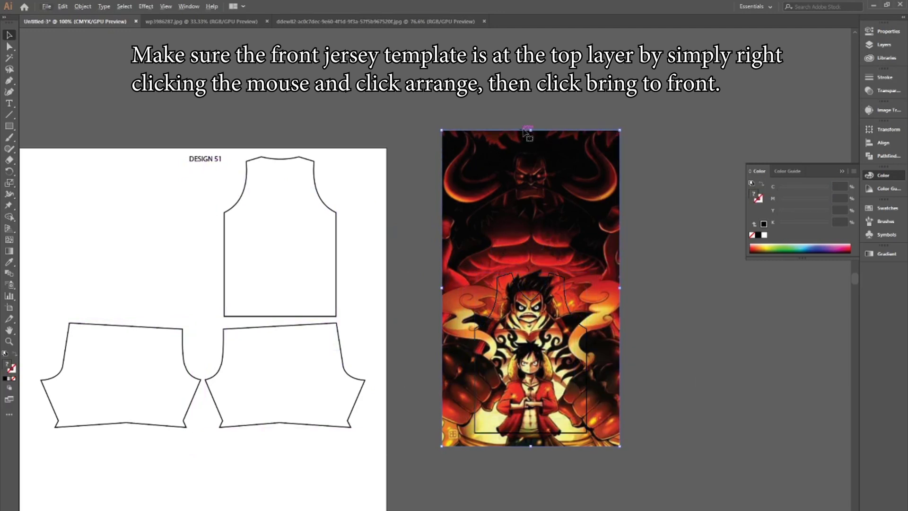
left_click_drag(528, 130, 530, 271)
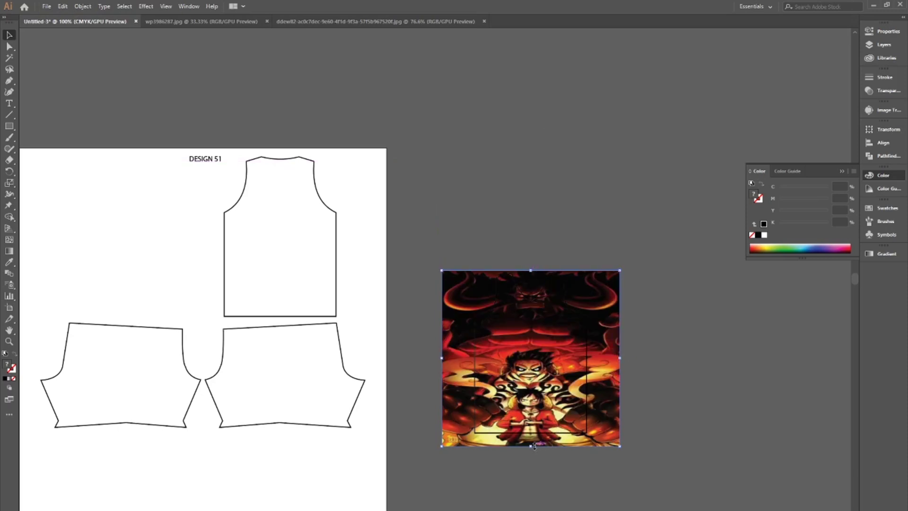
left_click_drag(531, 447, 530, 433)
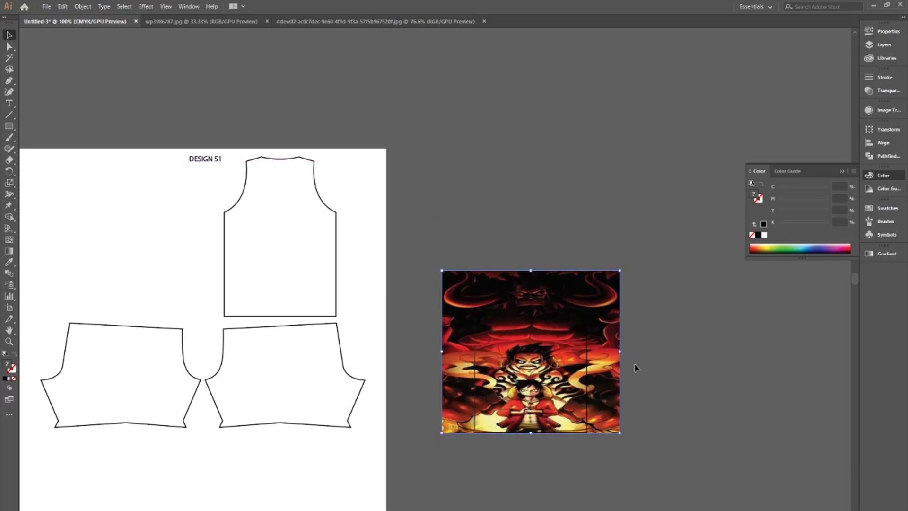
left_click_drag(620, 353, 590, 359)
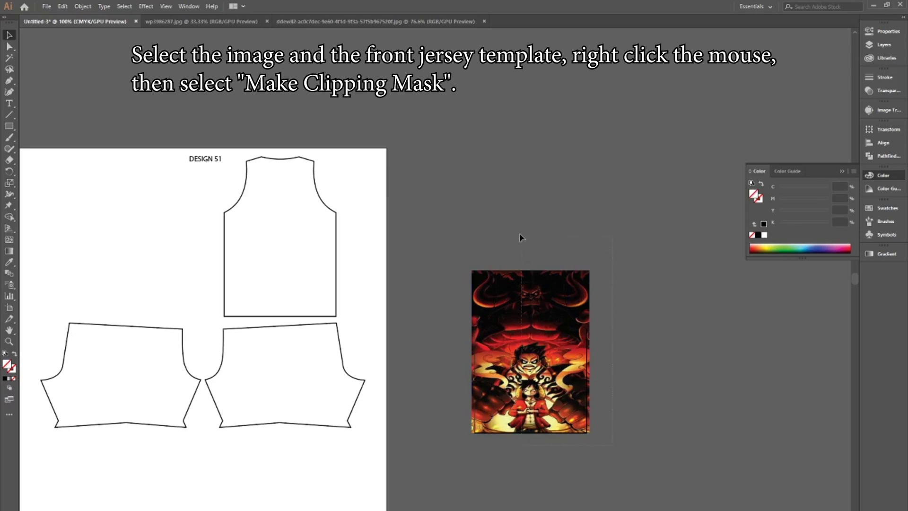
- Clip the picture to the front jersey shape, place it on the left tank-top slot, and select the red Luffy image
left_click_drag(476, 234, 474, 247)
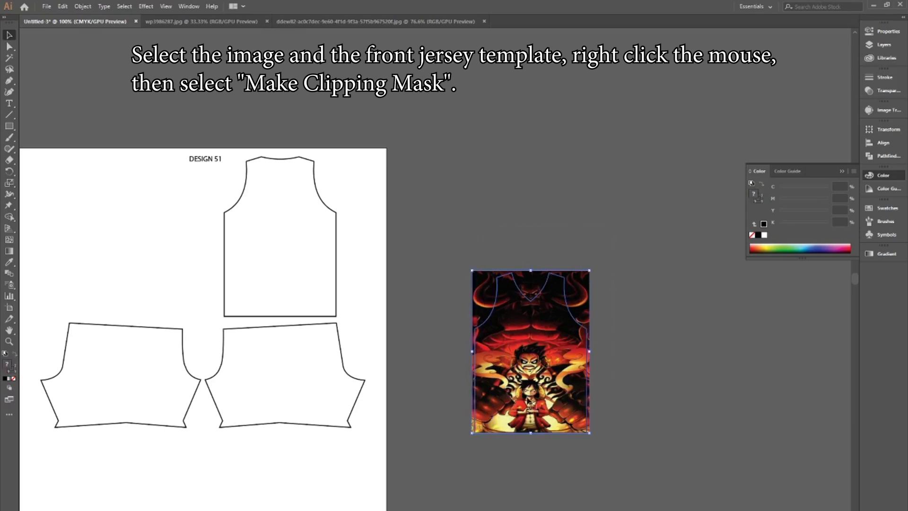
right_click(528, 400)
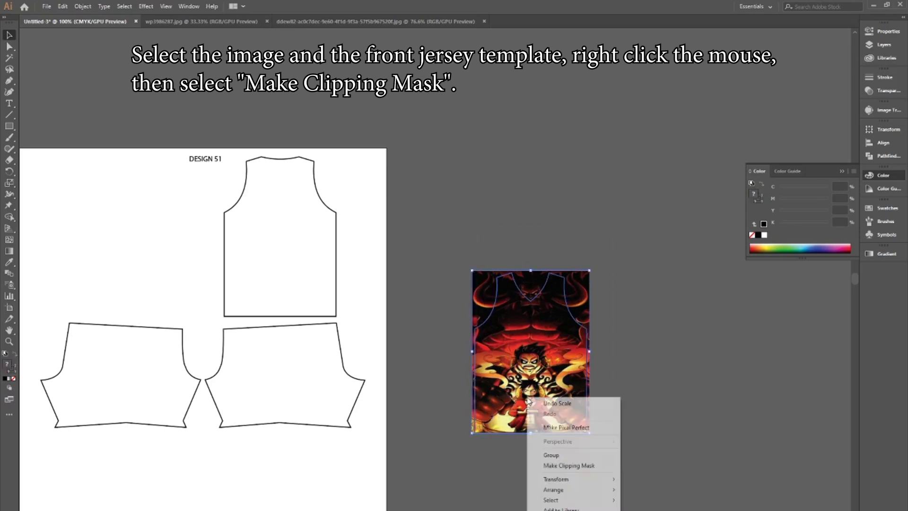
left_click(567, 467)
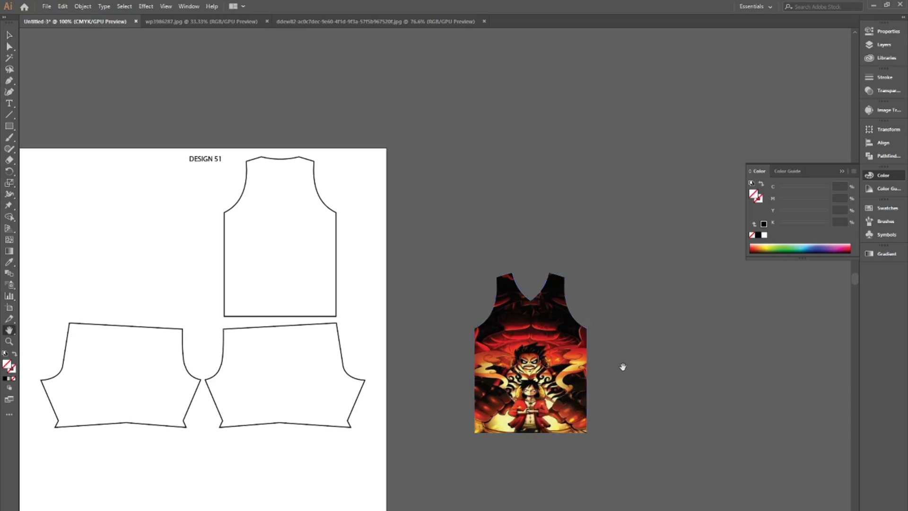
mouse_move(623, 367)
left_mouse_down()
mouse_move(708, 321)
mouse_move(265, 201)
left_mouse_up()
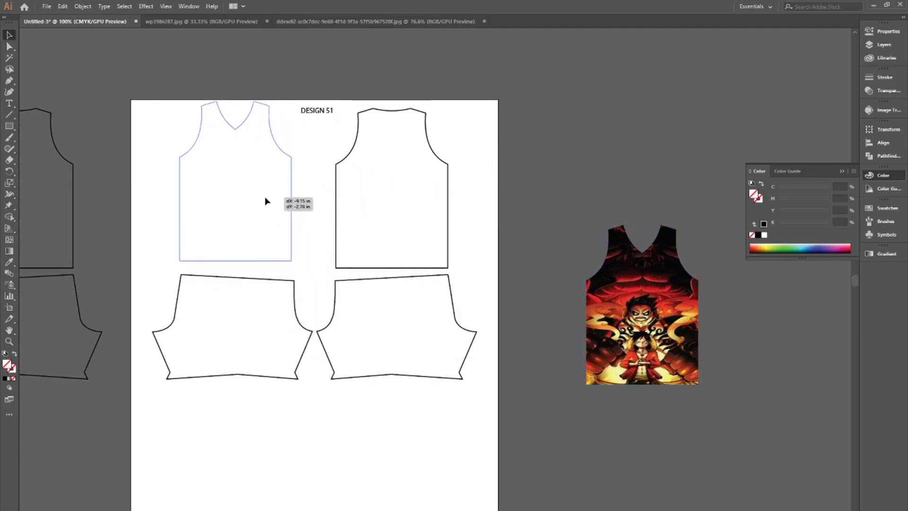
left_click_drag(265, 201, 268, 203)
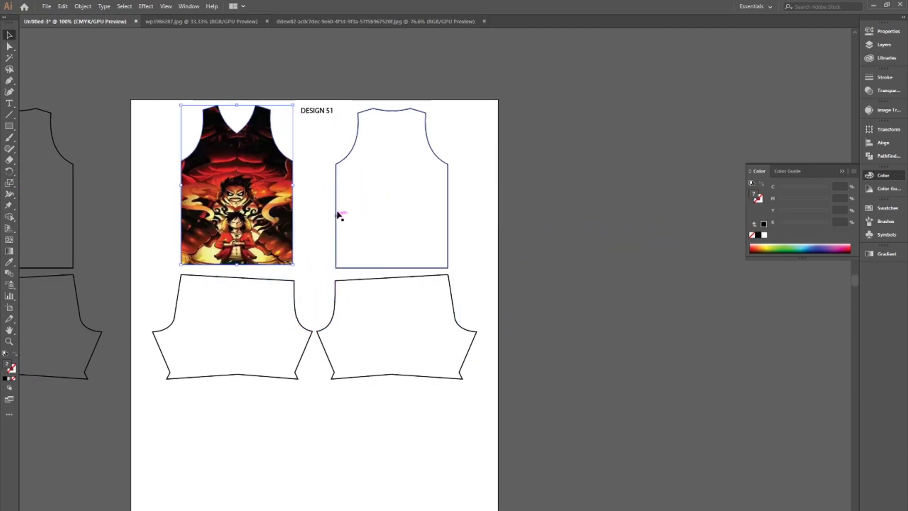
left_click(351, 22)
left_click(464, 337)
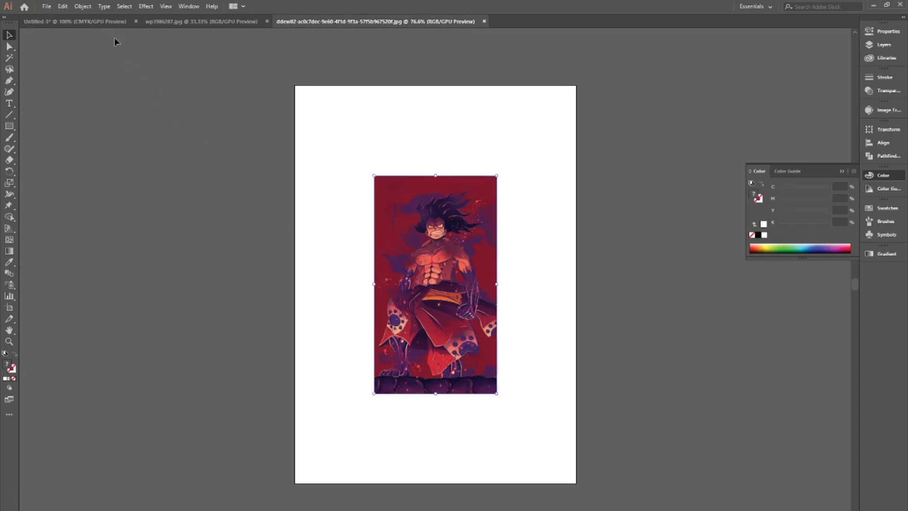
- Paste the red Luffy image, bring the back jersey outline in front of it, and trim the image to fit
left_click(105, 22)
key("ctrl+v")
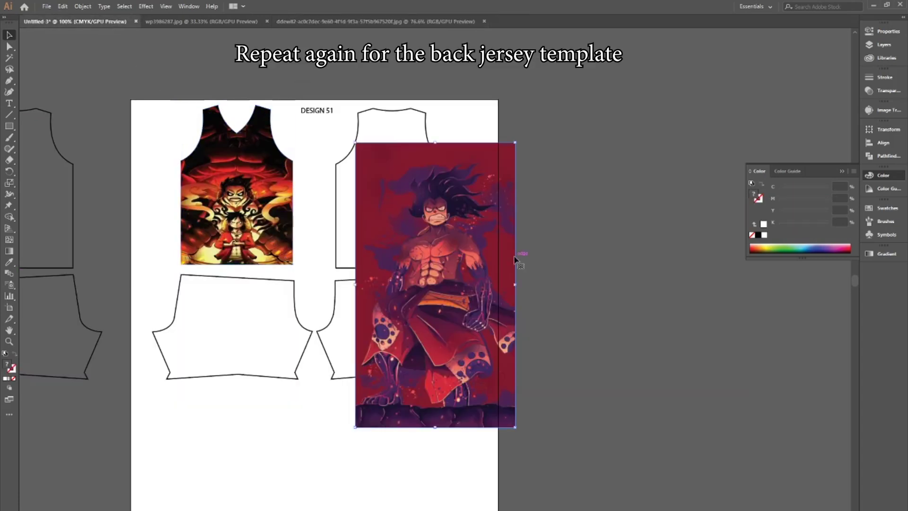
left_click_drag(515, 259, 678, 184)
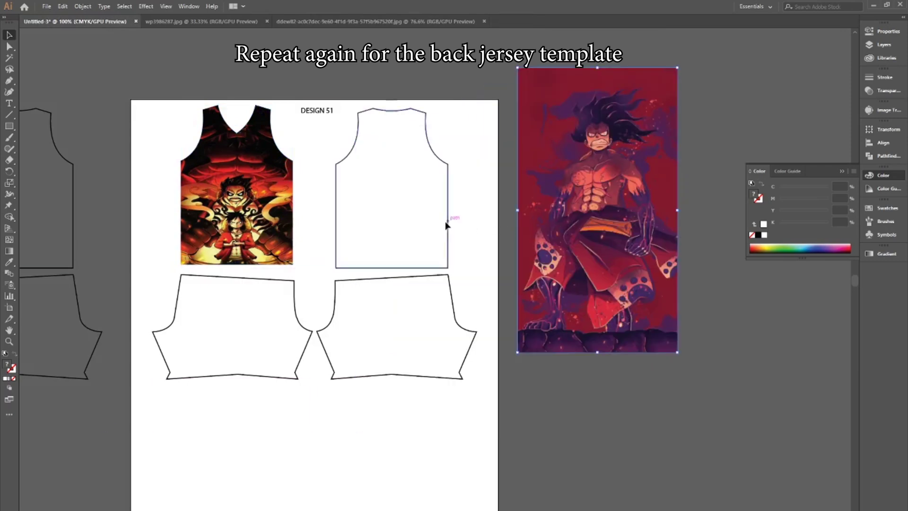
left_click_drag(446, 226, 654, 235)
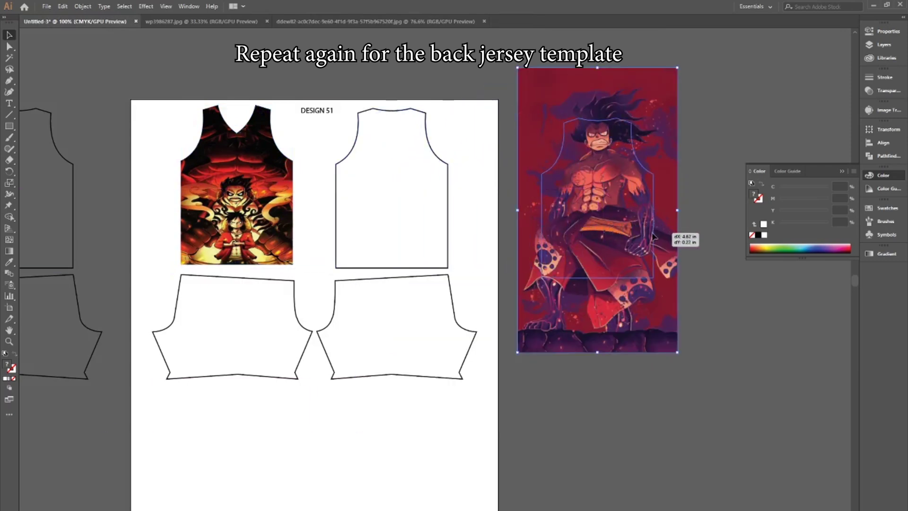
right_click(623, 149)
mouse_move(649, 296)
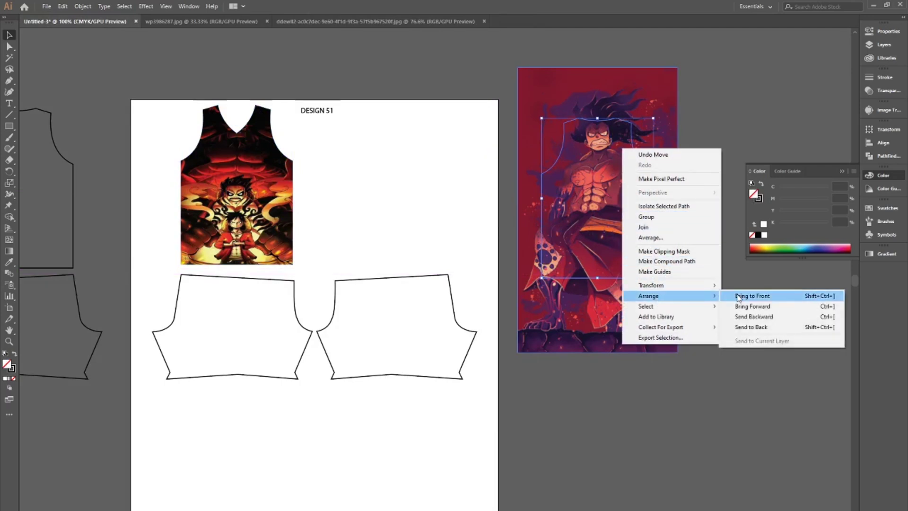
left_click(738, 296)
left_click(639, 97)
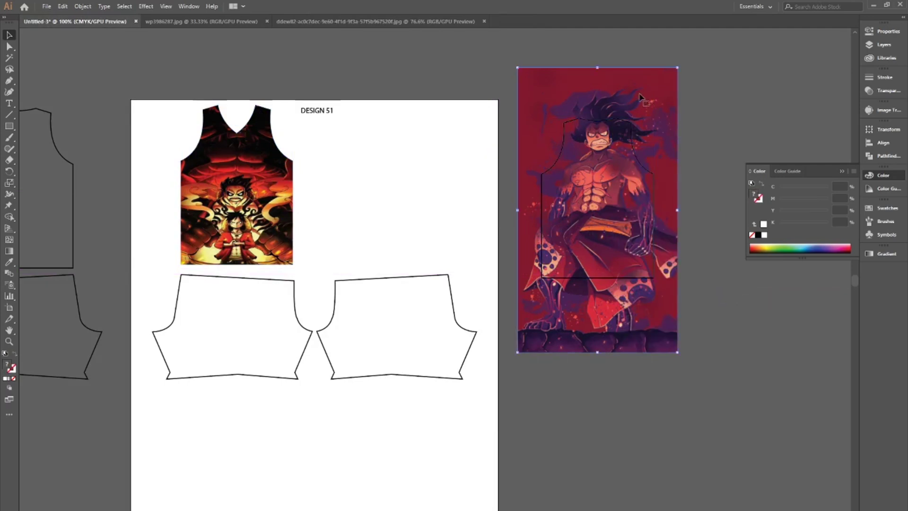
left_click_drag(599, 69, 599, 118)
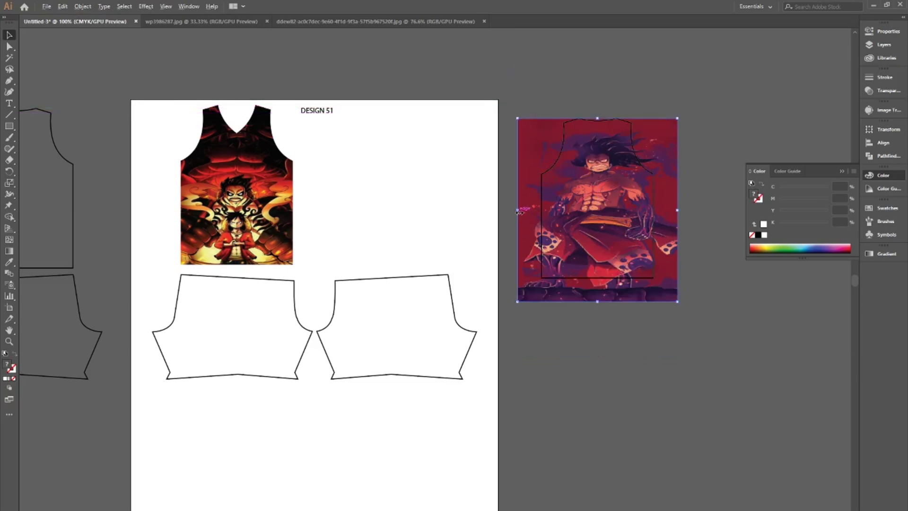
left_click_drag(519, 212, 541, 216)
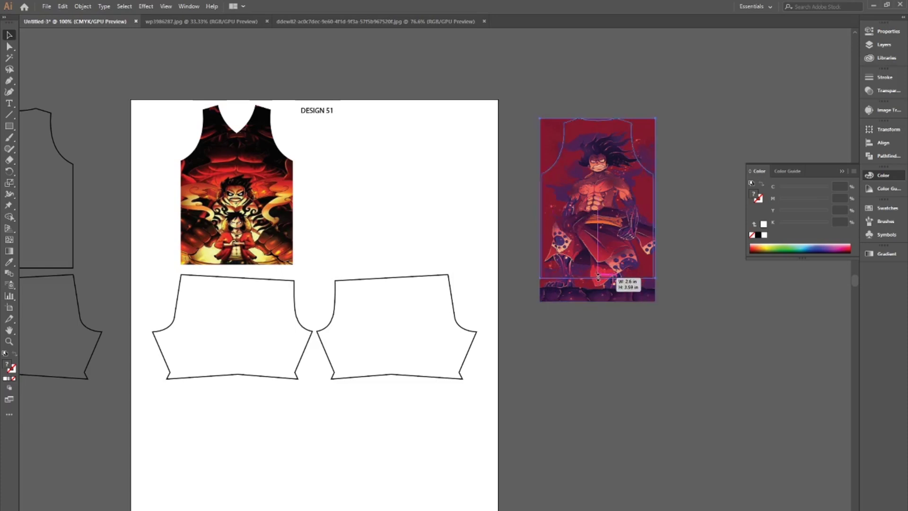
left_click_drag(598, 303, 598, 281)
- Clip the red image to the back tank-top shape and place it on the right slot
left_click(639, 312)
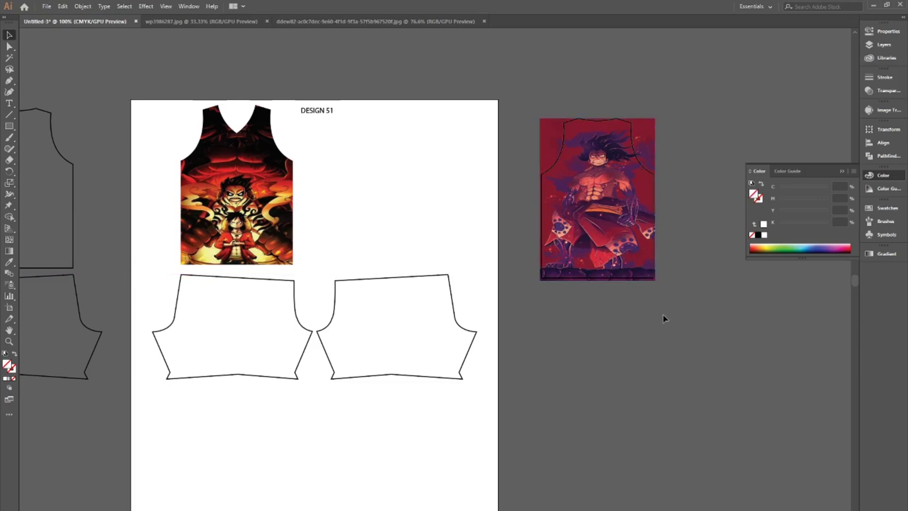
left_click_drag(531, 138, 607, 198)
right_click(607, 200)
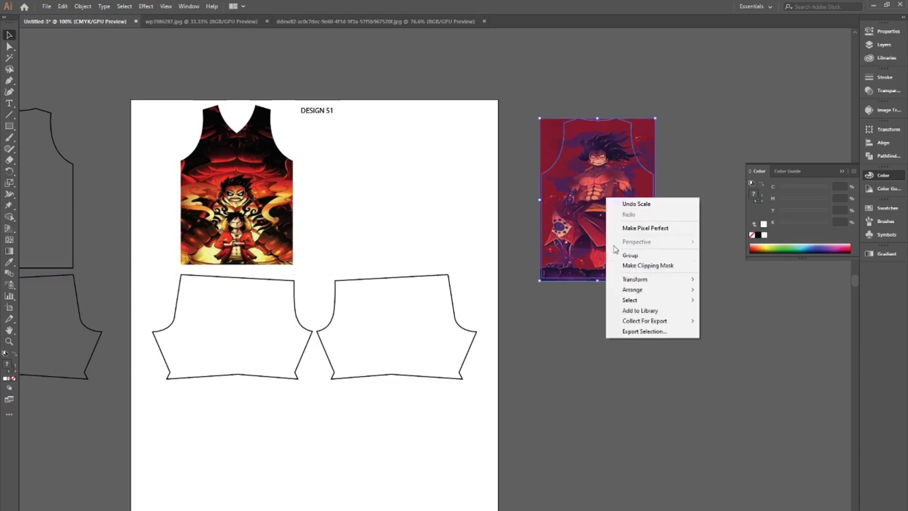
left_click(627, 264)
left_click_drag(621, 244, 412, 231)
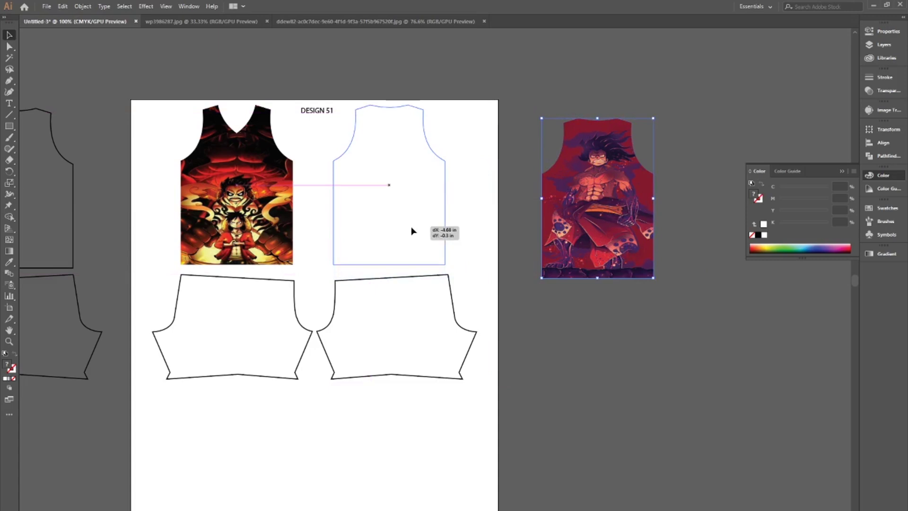
left_click_drag(412, 231, 413, 232)
left_click(502, 247)
key("space")
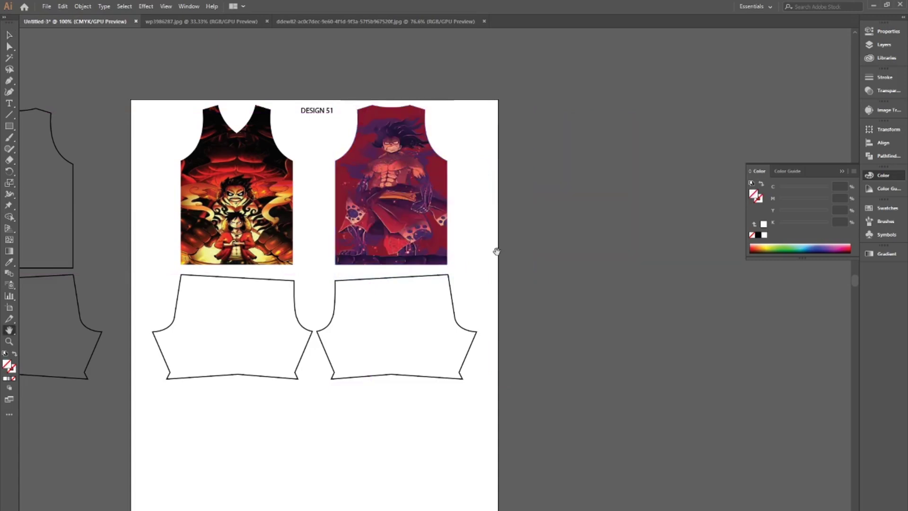
left_click_drag(497, 251, 574, 207)
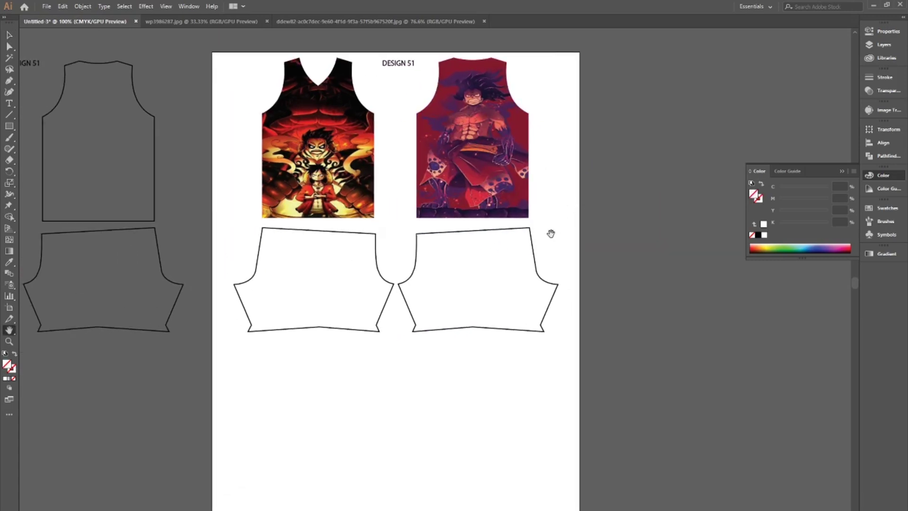
scroll(524, 262, "down", 1, "alt")
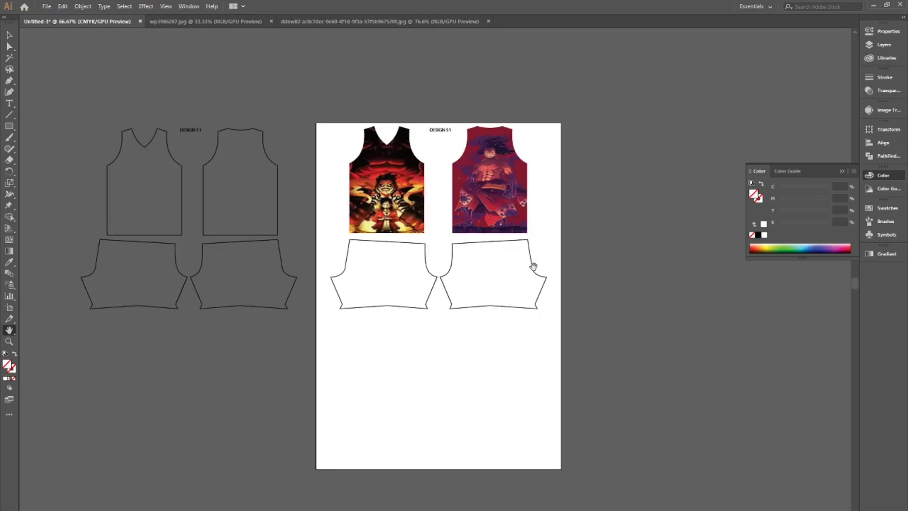
scroll(478, 287, "up", 1, "alt")
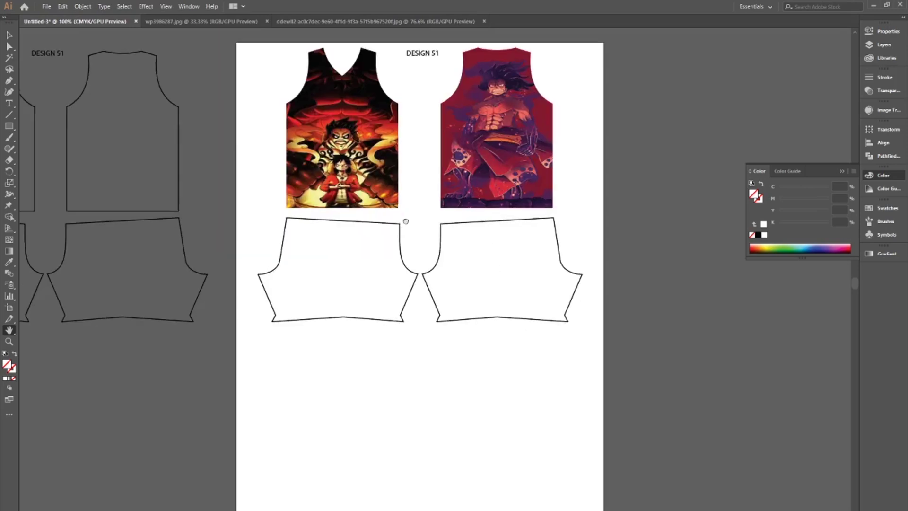
left_click_drag(458, 261, 457, 236)
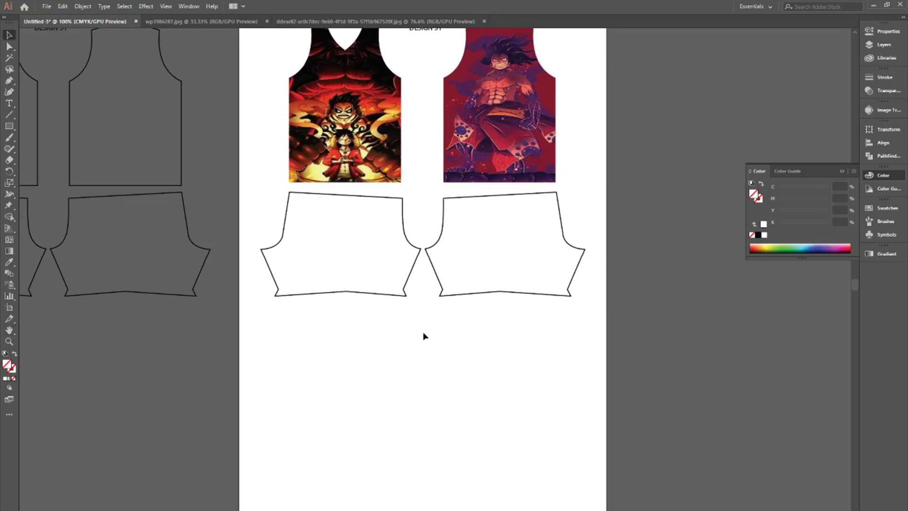
key("alt+Tab")
scroll(388, 398, "up", 1)
scroll(396, 381, "up", 2)
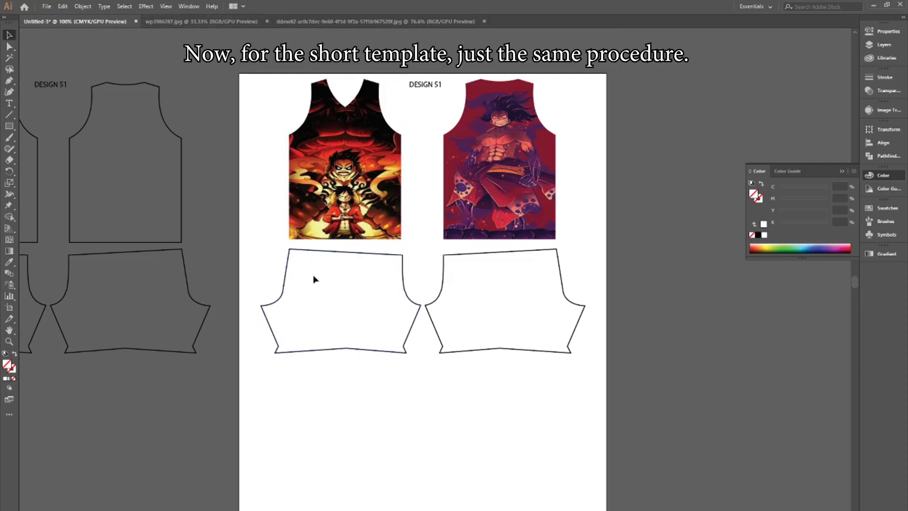
- Open 17367.jpg from Downloads as its own document, then go back to Untitled-3
left_click(475, 22)
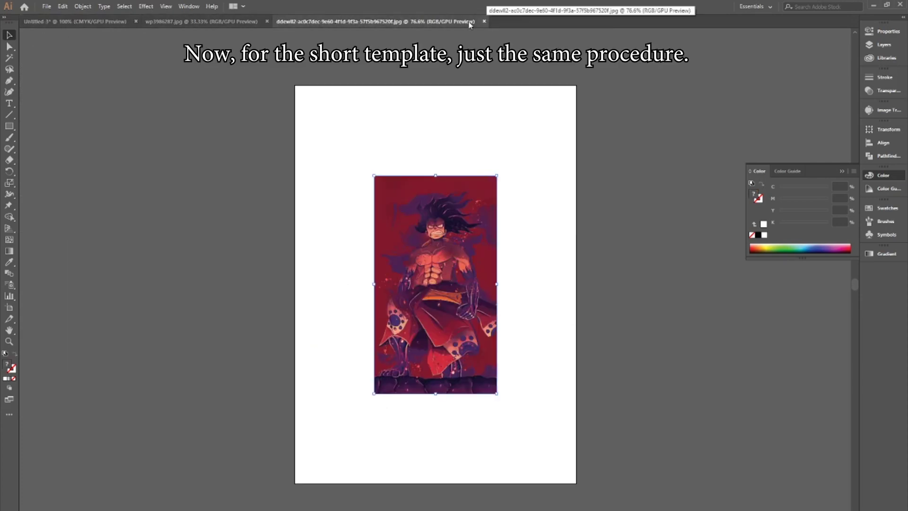
left_click(76, 21)
left_click(46, 6)
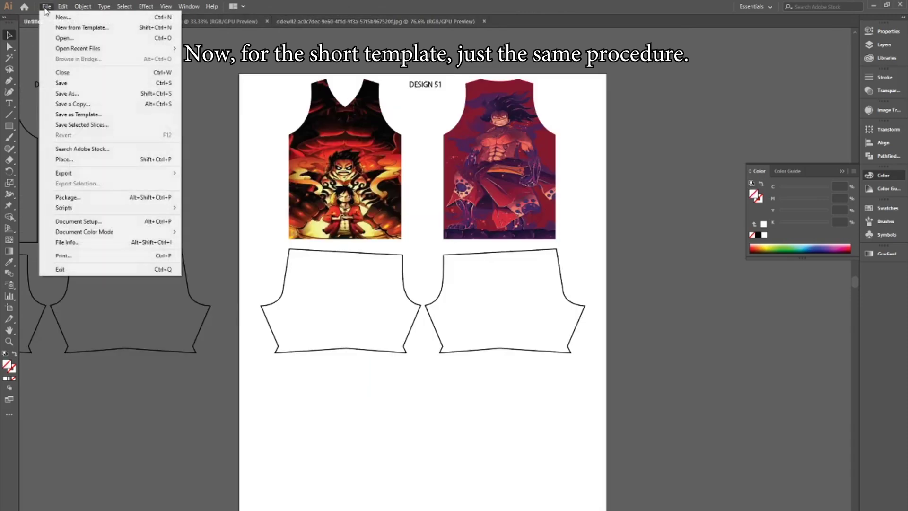
left_click(64, 38)
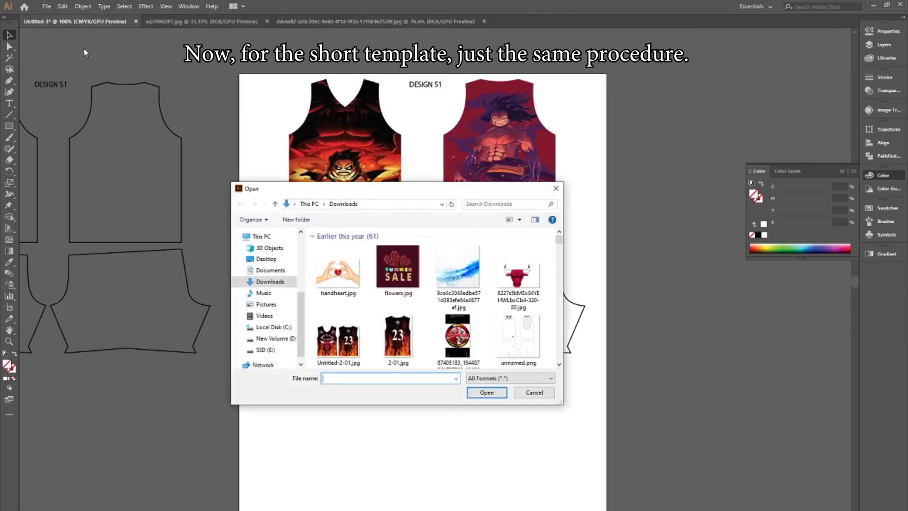
scroll(559, 244, "down", 5)
scroll(559, 243, "up", 5)
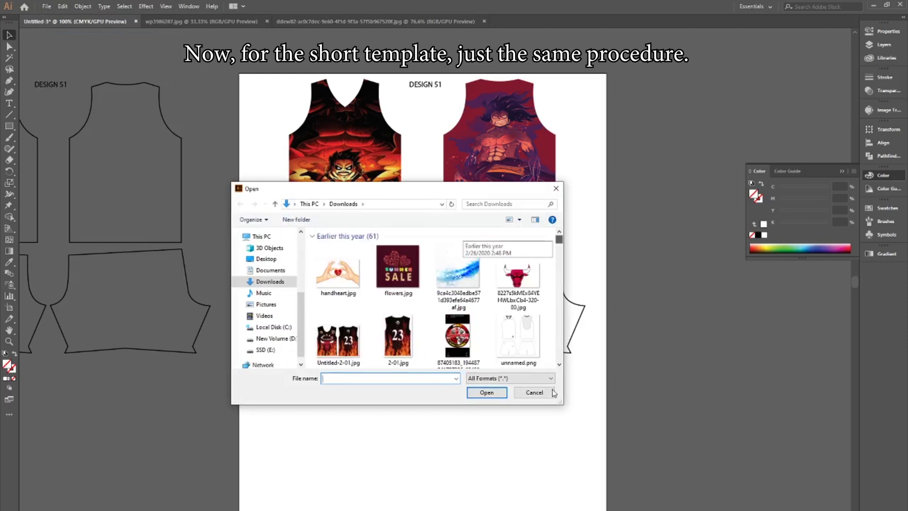
left_click_drag(559, 243, 559, 356)
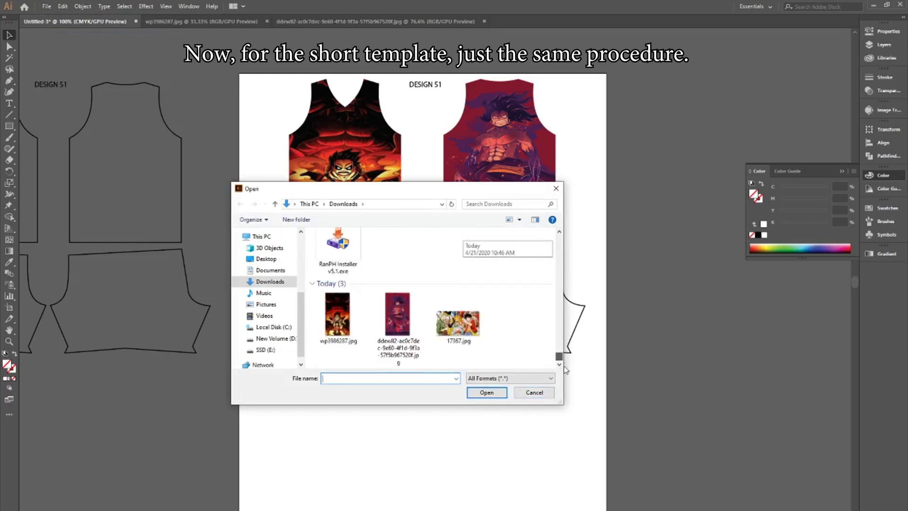
left_click(467, 334)
left_click(487, 393)
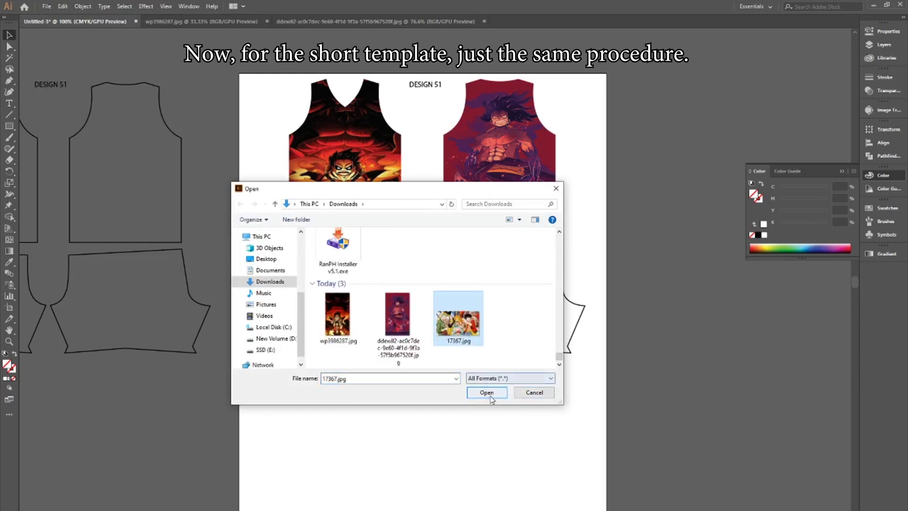
scroll(450, 285, "down", 1)
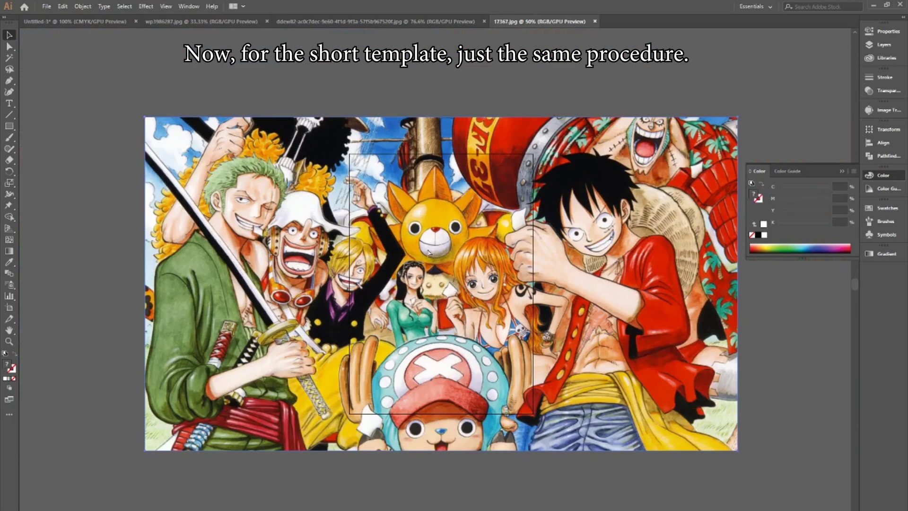
left_click(71, 22)
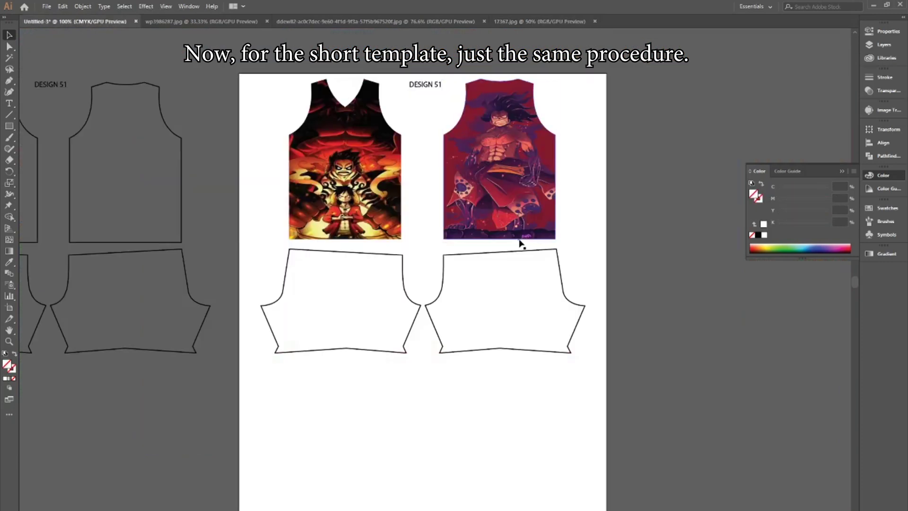
- Paste the One Piece crew image, shrink it, and place it below the shorts pieces
key("ctrl+v")
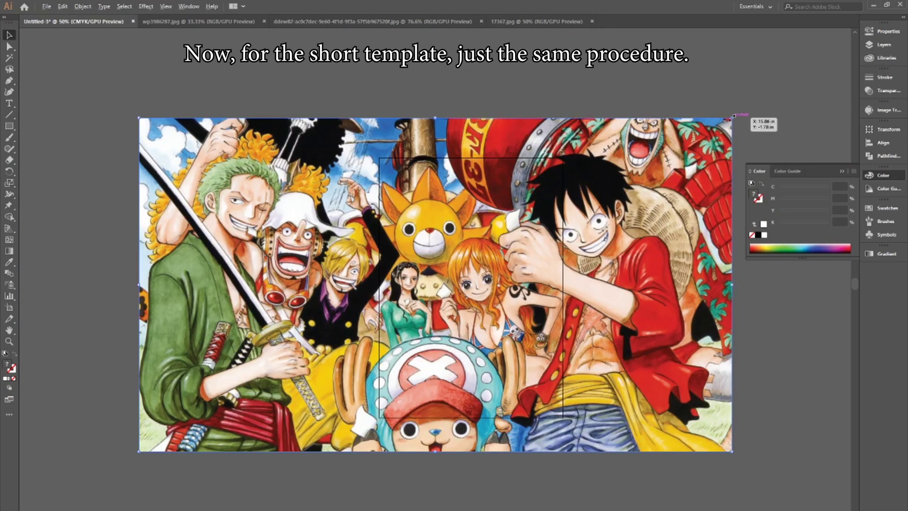
mouse_move(732, 119)
left_mouse_down()
mouse_move(643, 187)
mouse_move(511, 243)
left_mouse_up()
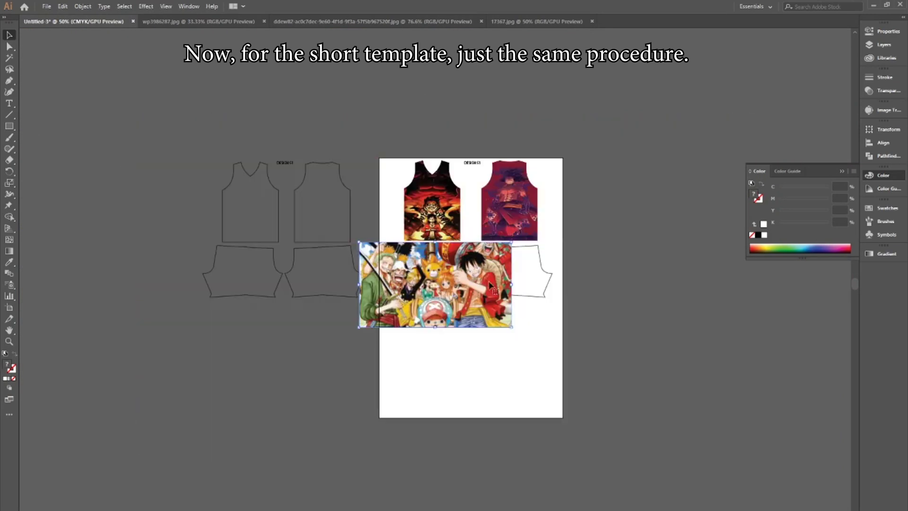
left_click_drag(459, 295, 501, 366)
scroll(502, 367, "up", 1)
scroll(503, 367, "up", 1)
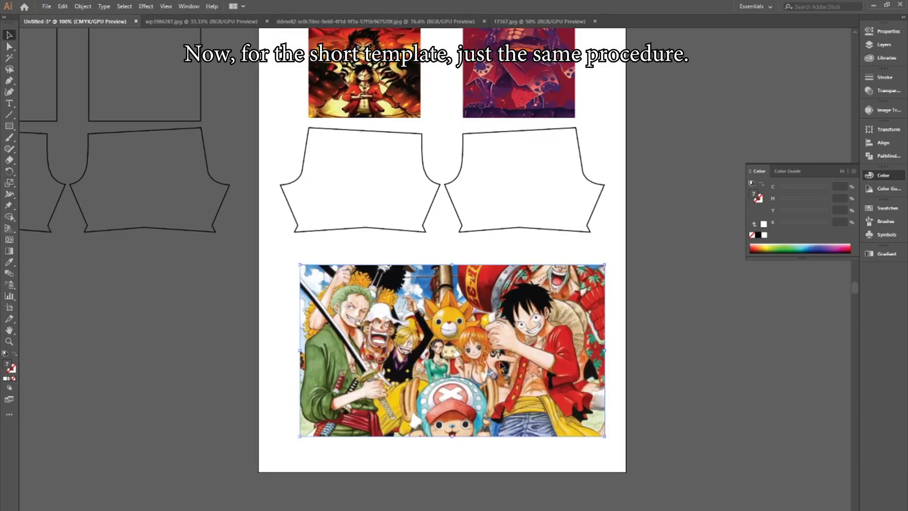
left_click_drag(603, 265, 558, 312)
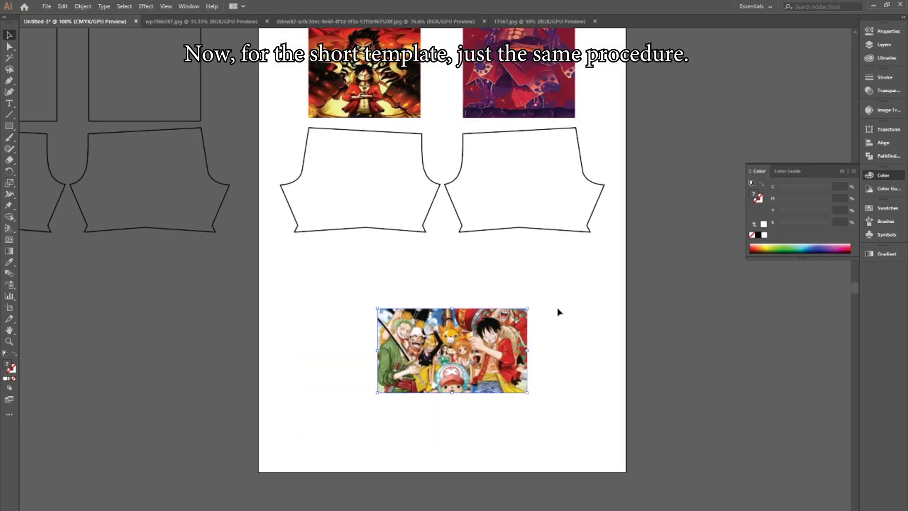
left_click(505, 281)
scroll(505, 282, "up", 1)
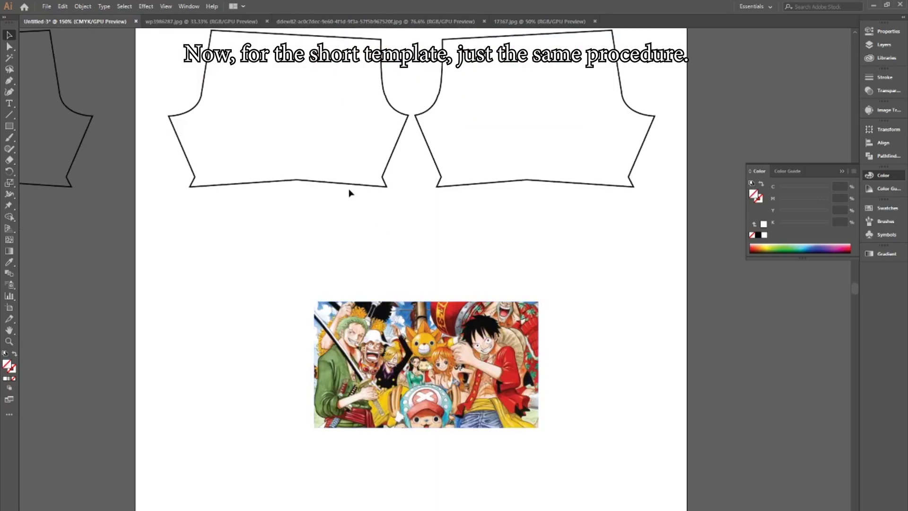
- Bring the left shorts outline in front of the image and stretch the image to cover it
left_click_drag(351, 188, 490, 443)
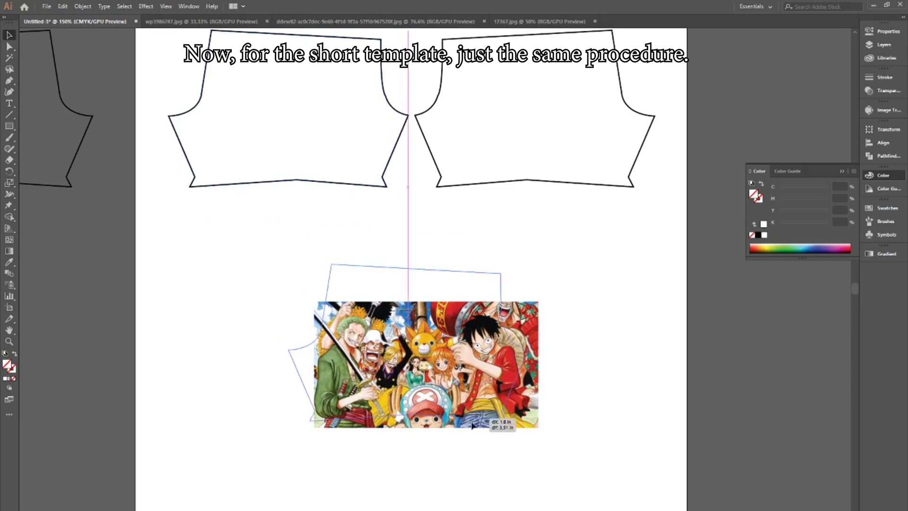
right_click(490, 442)
mouse_move(516, 390)
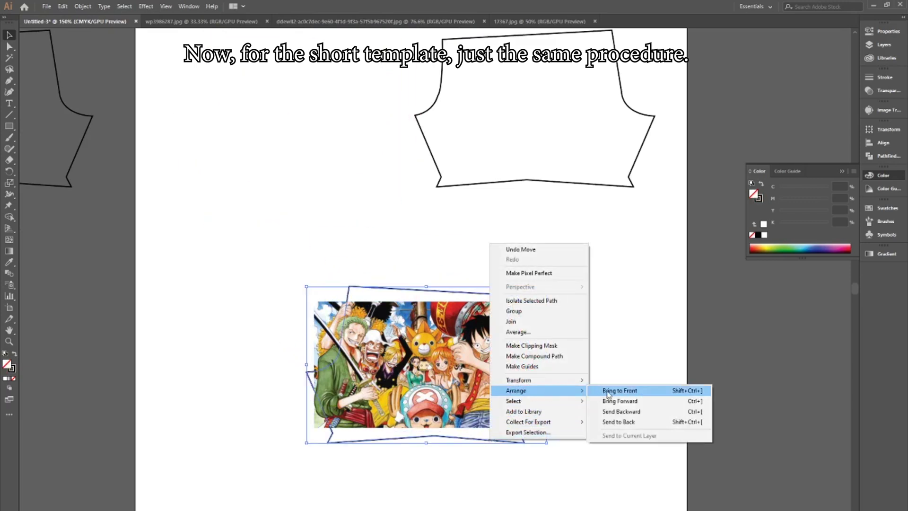
left_click(608, 393)
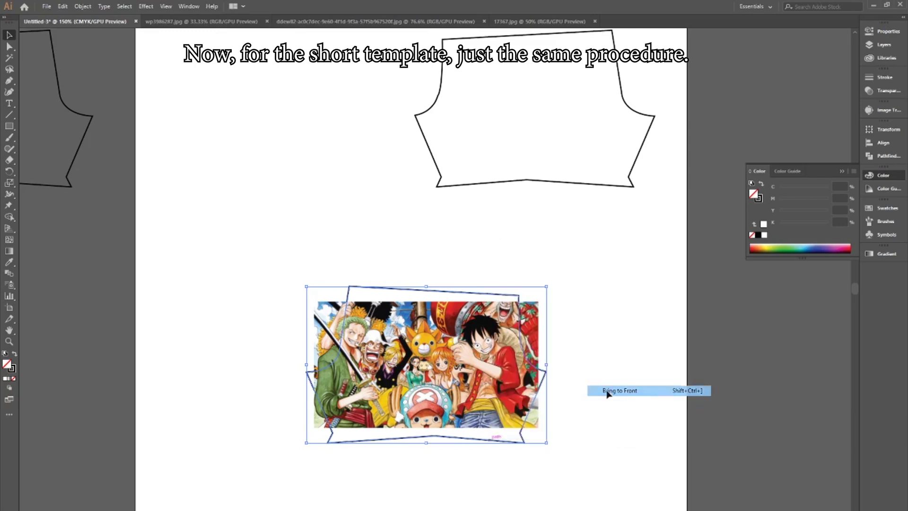
left_click(317, 425)
left_click_drag(427, 427, 427, 444)
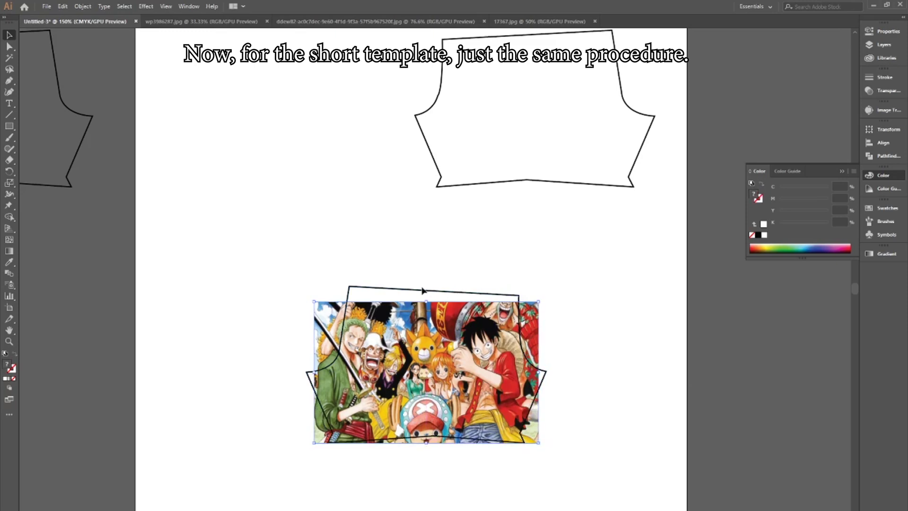
left_click_drag(426, 300, 427, 287)
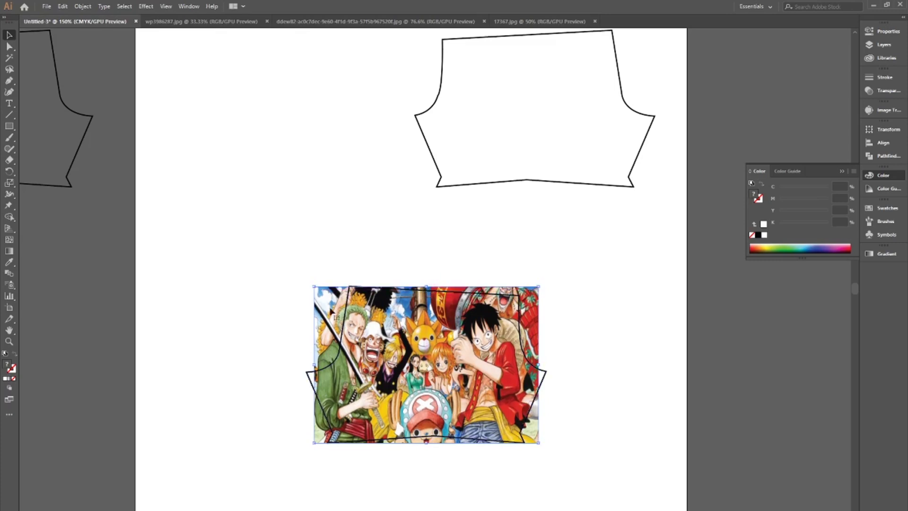
left_click_drag(314, 366, 306, 365)
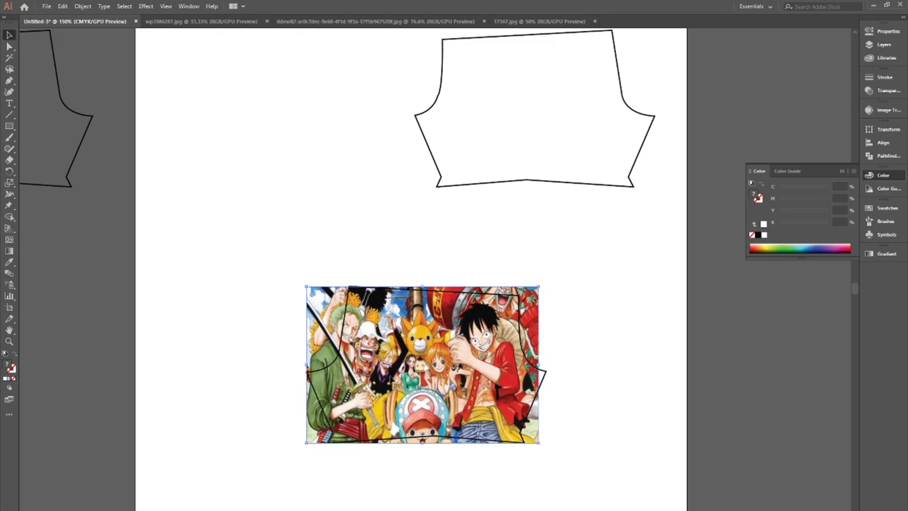
left_click_drag(541, 364, 547, 366)
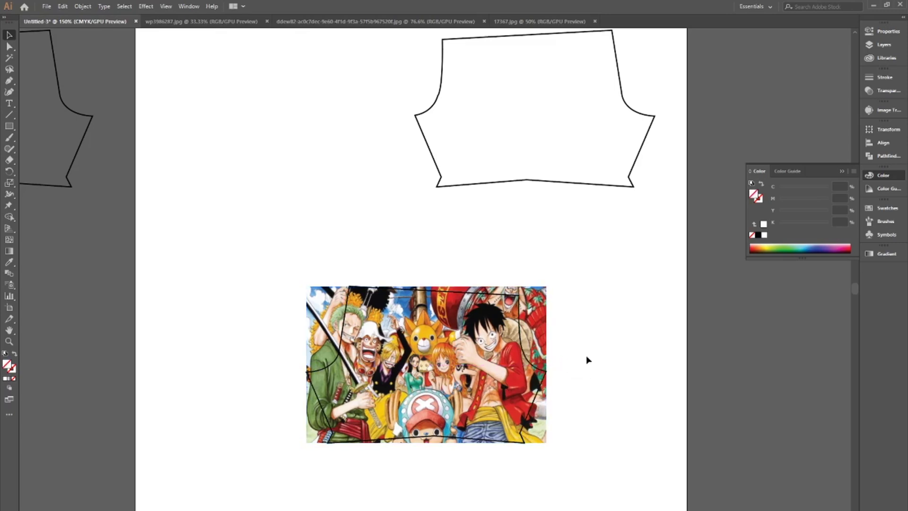
- Make a clipping mask of the crew image inside the shorts outline
left_click_drag(324, 259, 519, 476)
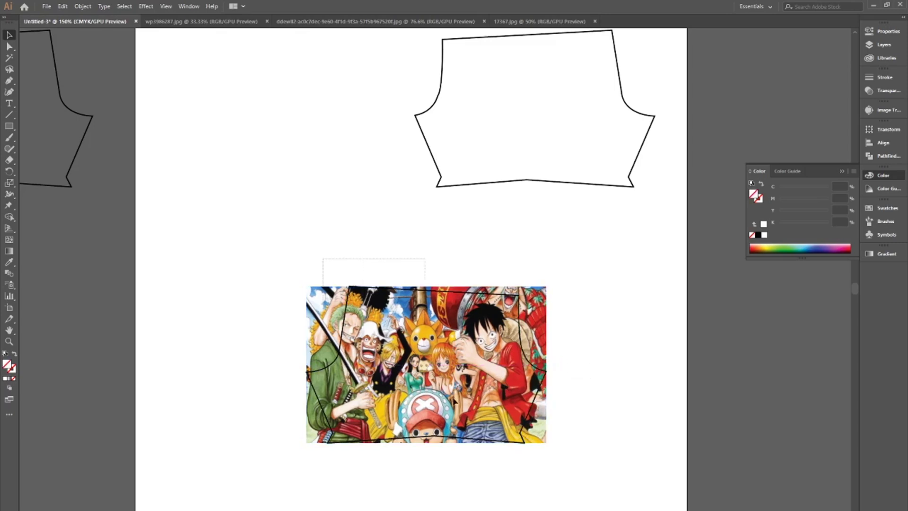
right_click(472, 419)
left_click(514, 347)
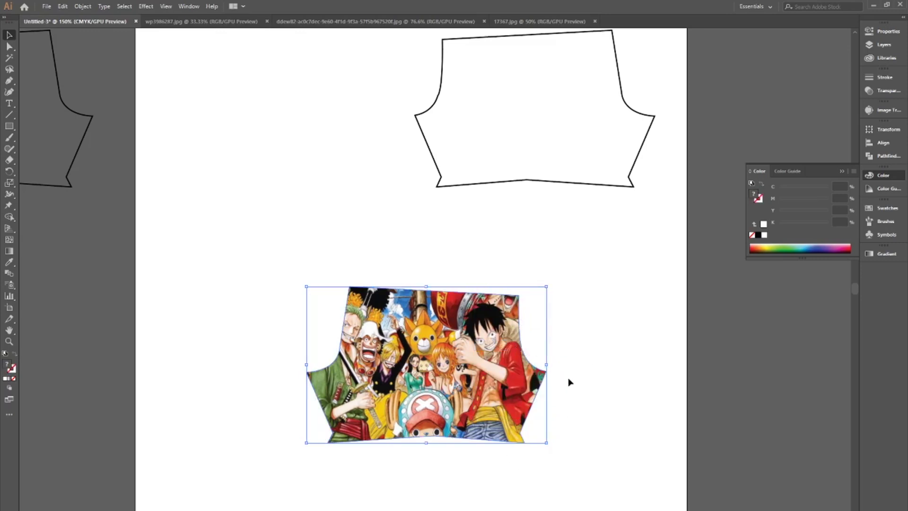
key("ctrl+minus")
key("ctrl+minus")
- Place the clipped shorts panel in the left shorts spot and delete the empty right outline
mouse_move(510, 402)
left_mouse_down()
mouse_move(440, 291)
mouse_move(446, 285)
left_mouse_up()
left_click(531, 293)
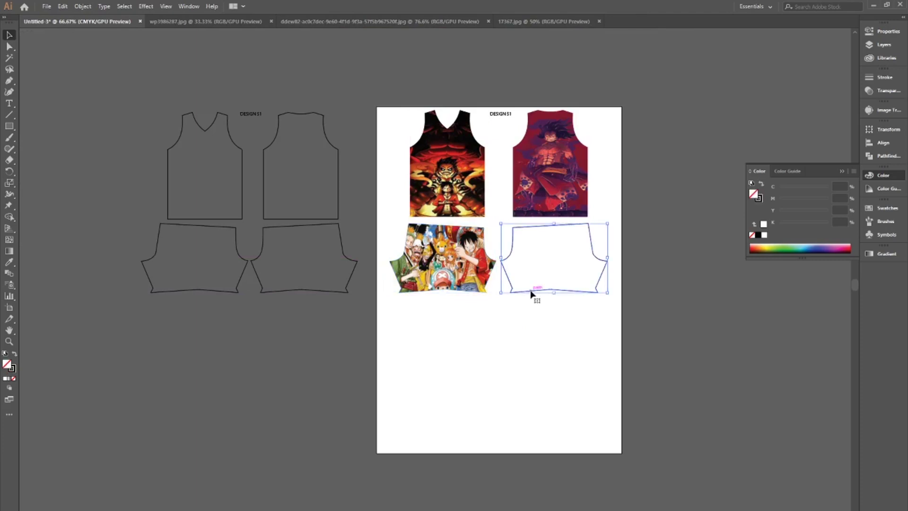
key("Delete")
- Duplicate the shorts panel into the right spot and reflect it across the vertical axis
left_click(489, 288)
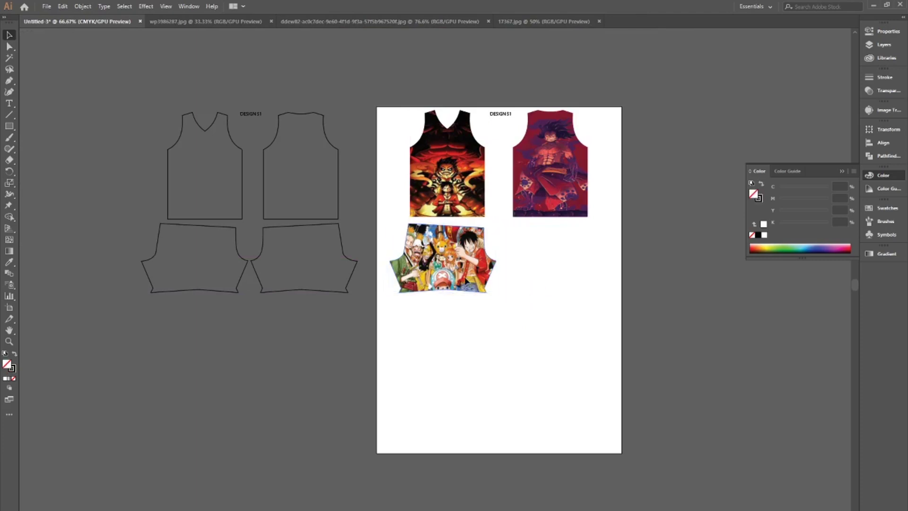
key("ctrl+c")
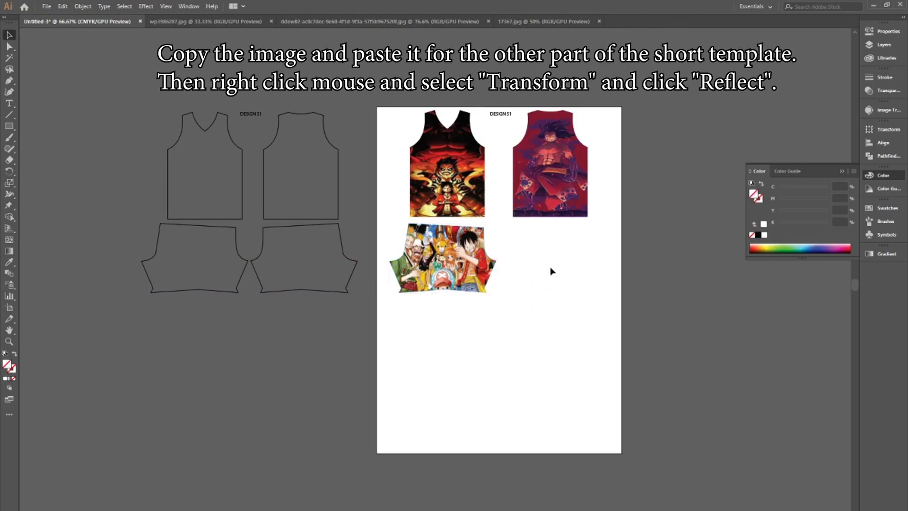
key("ctrl+v")
mouse_move(475, 302)
left_mouse_down()
mouse_move(523, 302)
mouse_move(582, 275)
mouse_move(575, 275)
left_mouse_up()
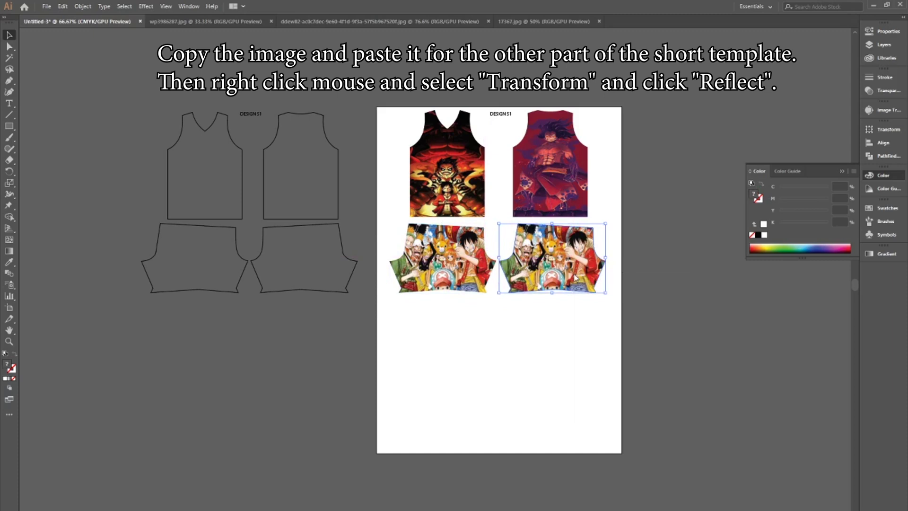
right_click(575, 277)
mouse_move(603, 367)
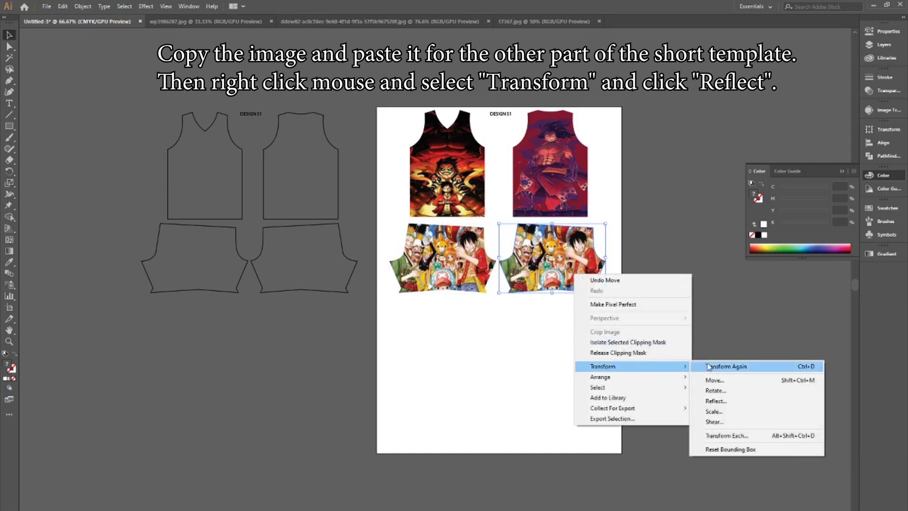
left_click(714, 401)
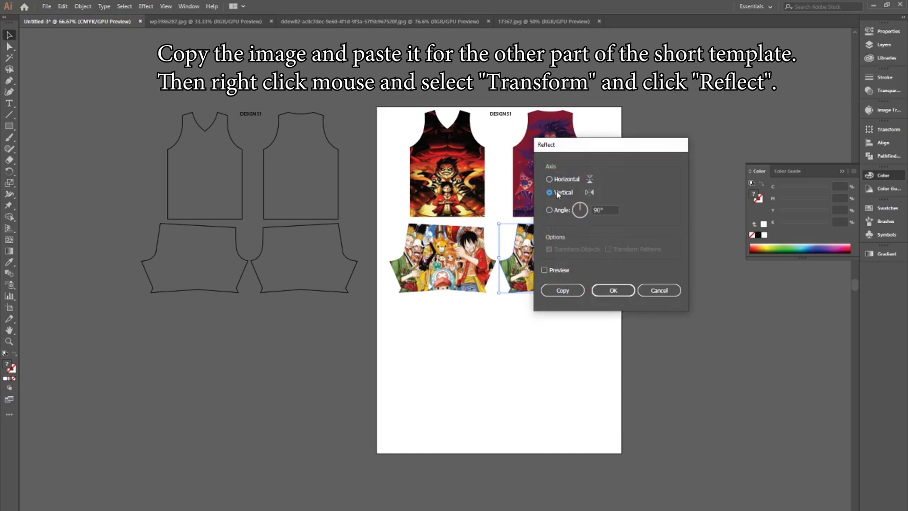
left_click(615, 290)
left_click(558, 321)
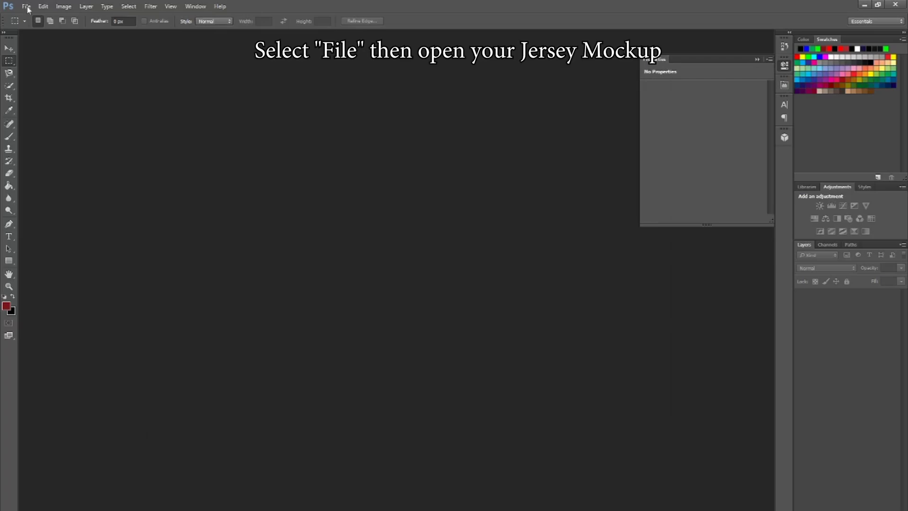
- Open Basketball Kit V-Neck Tank Top Front.tif from JERSEY DESIGN SAMPLES > Basketball
left_click(28, 8)
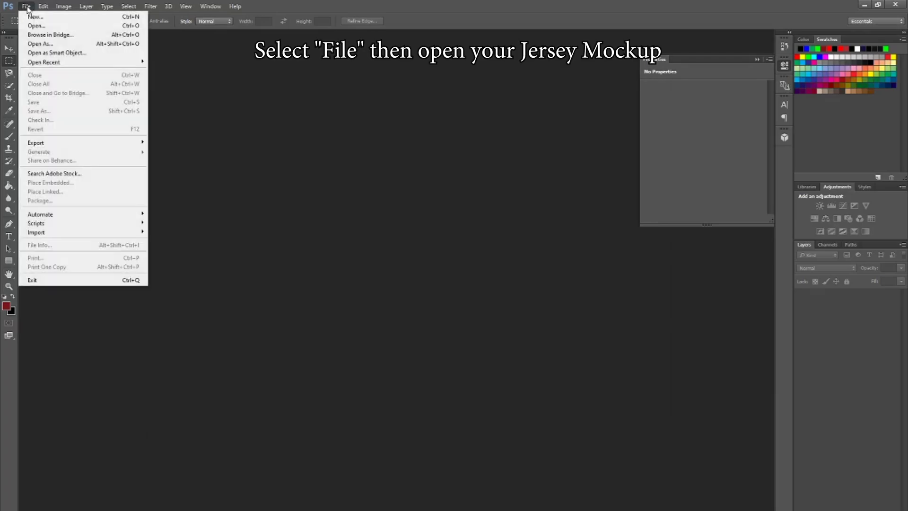
left_click(35, 26)
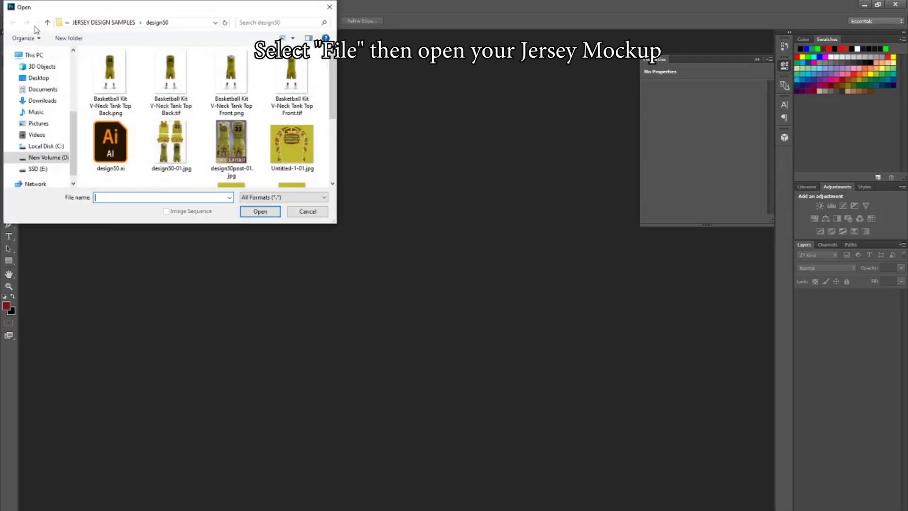
left_click(101, 23)
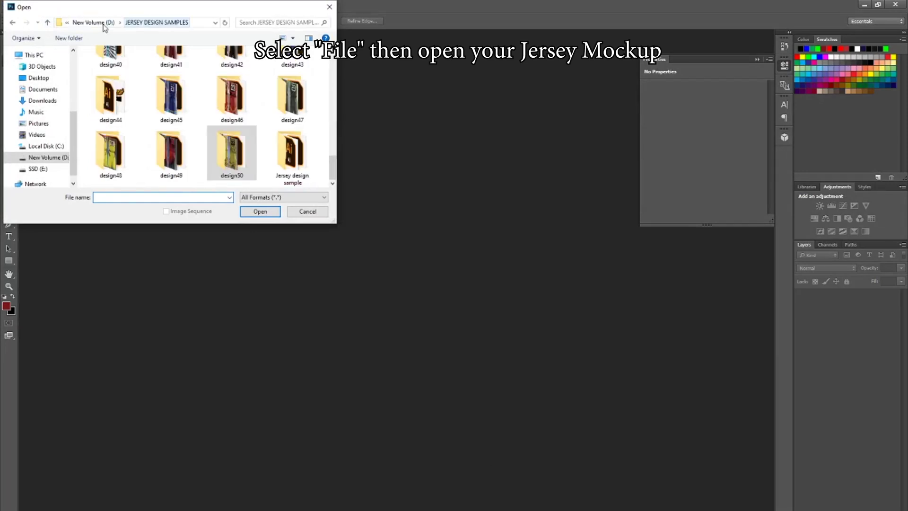
scroll(206, 137, "up", 5)
scroll(204, 119, "up", 3)
scroll(202, 117, "up", 3)
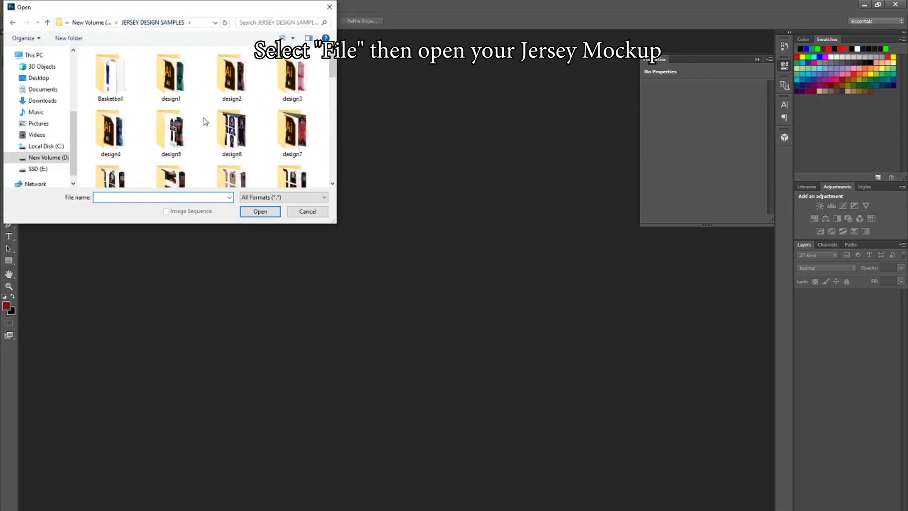
double_click(106, 69)
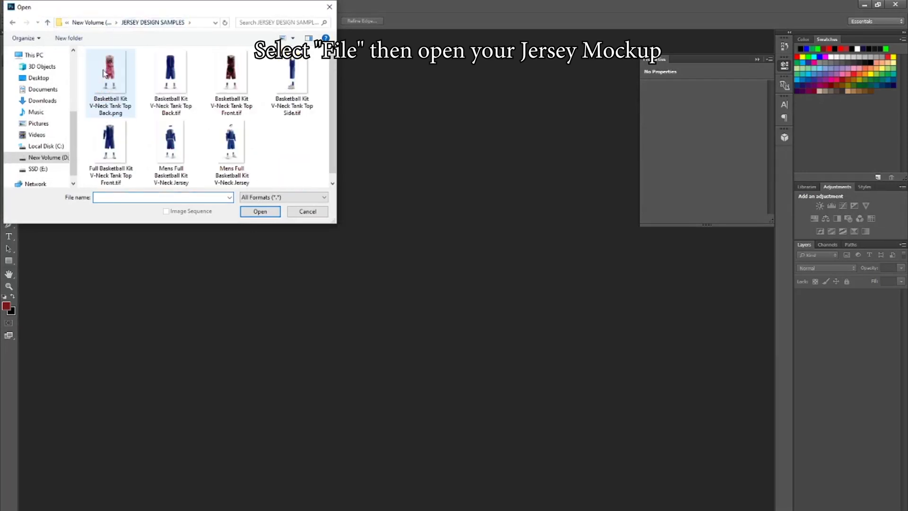
left_click(240, 87)
left_click(260, 211)
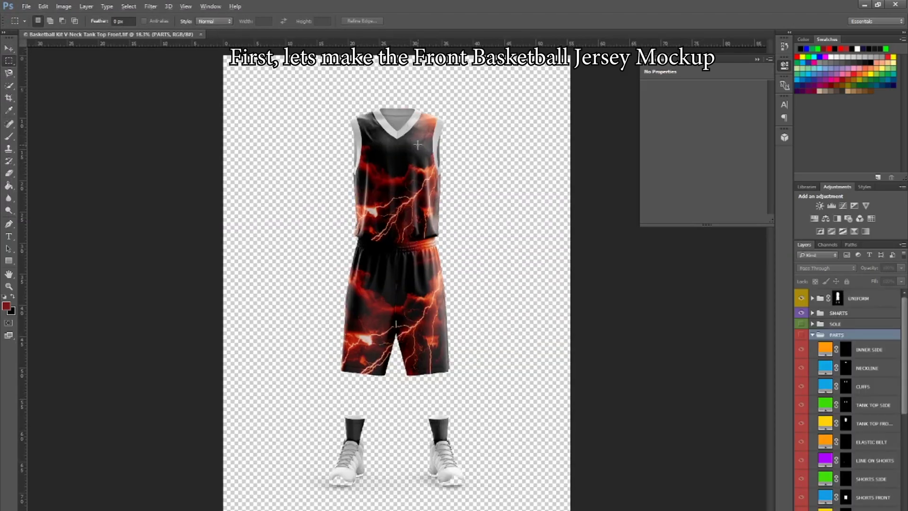
scroll(400, 138, "up", 2)
- Open the TANK TOP smart object from the SMARTS group and delete its lightning image layer
scroll(400, 138, "up", 1)
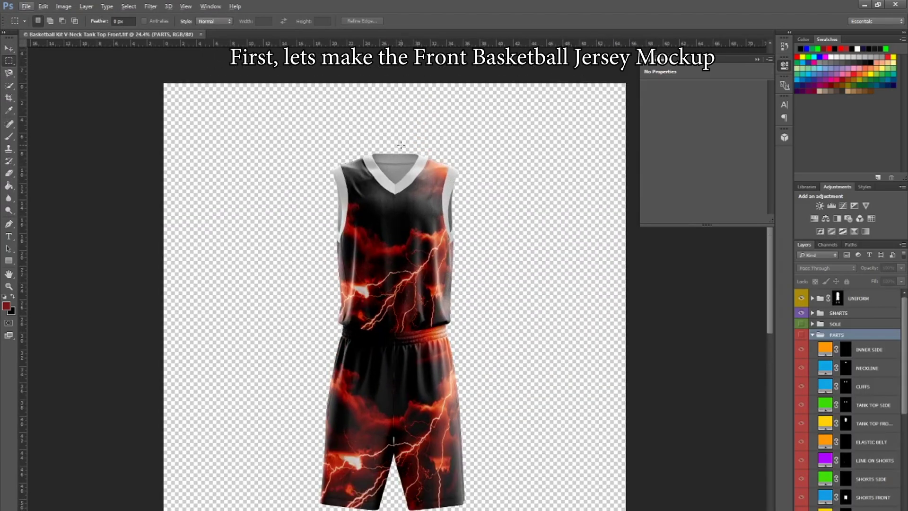
scroll(400, 141, "up", 1)
scroll(401, 144, "up", 1)
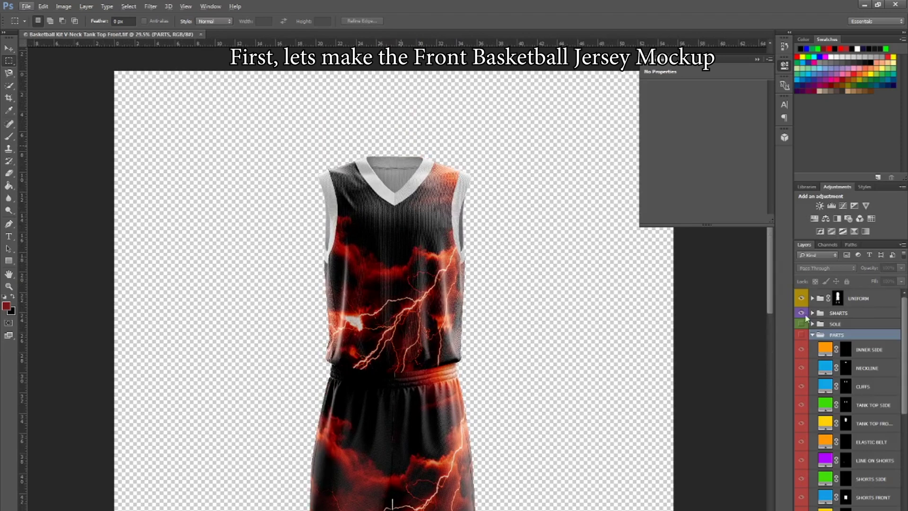
left_click(812, 335)
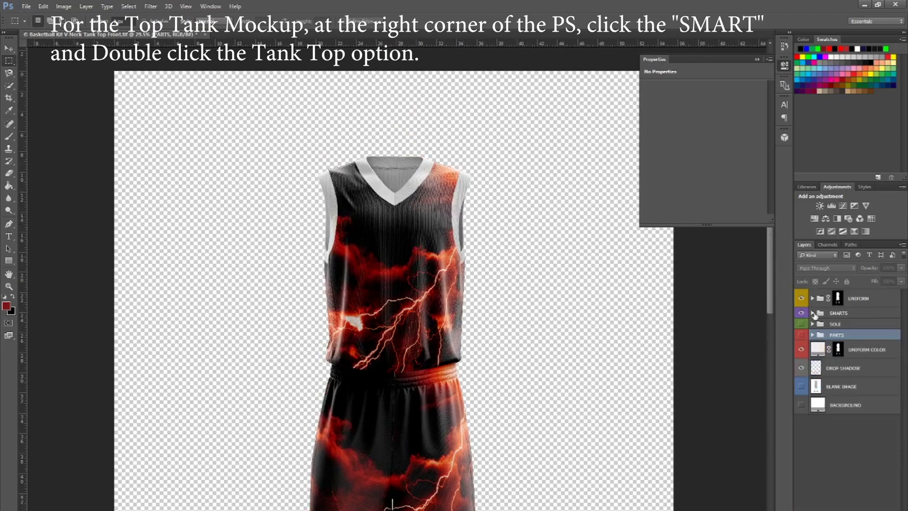
left_click(813, 313)
double_click(824, 326)
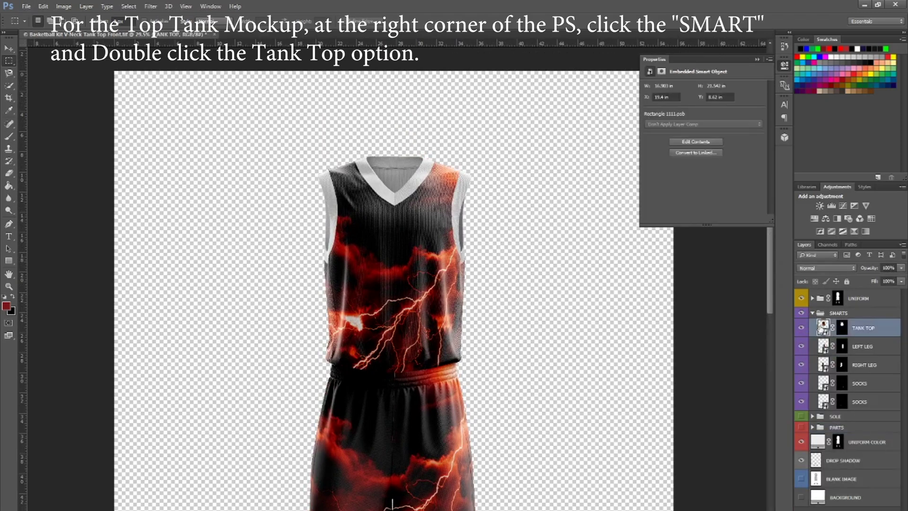
key("v")
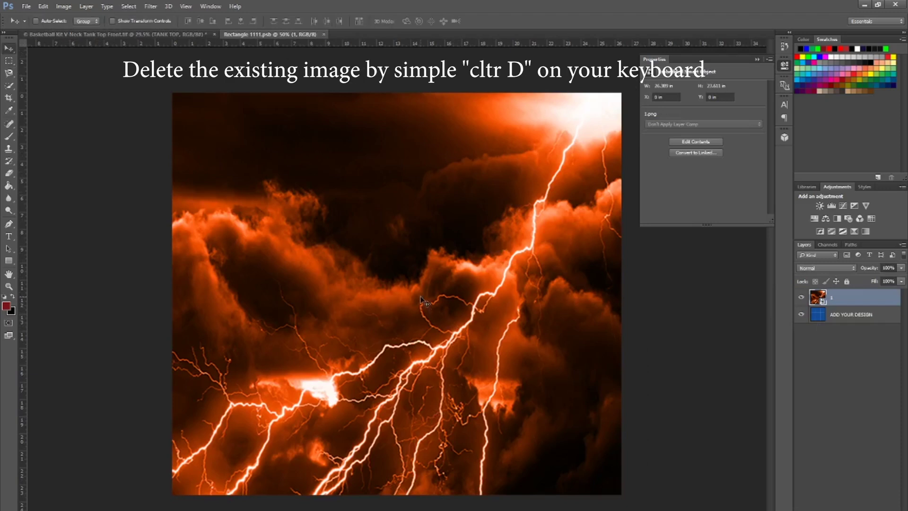
key("Delete")
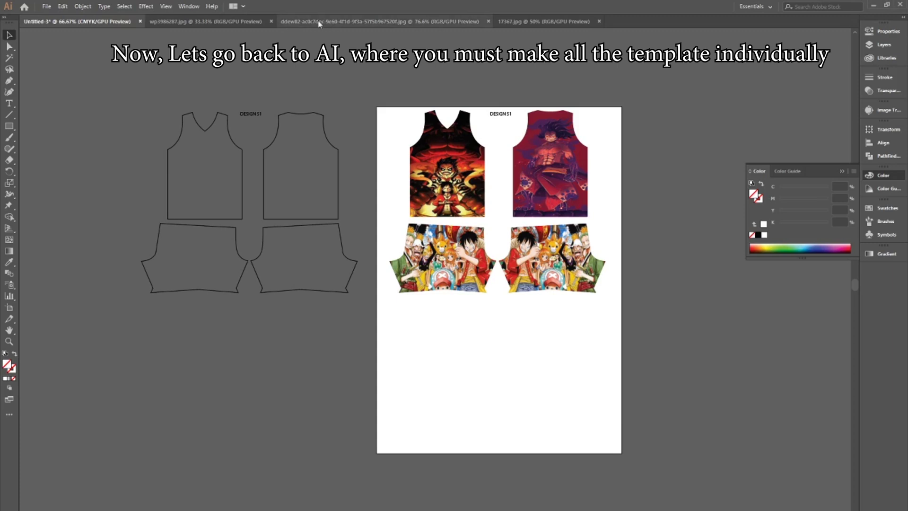
- Create a new Illustrator document from the [Custom] 26.5 x 23.5 in preset
left_click(46, 6)
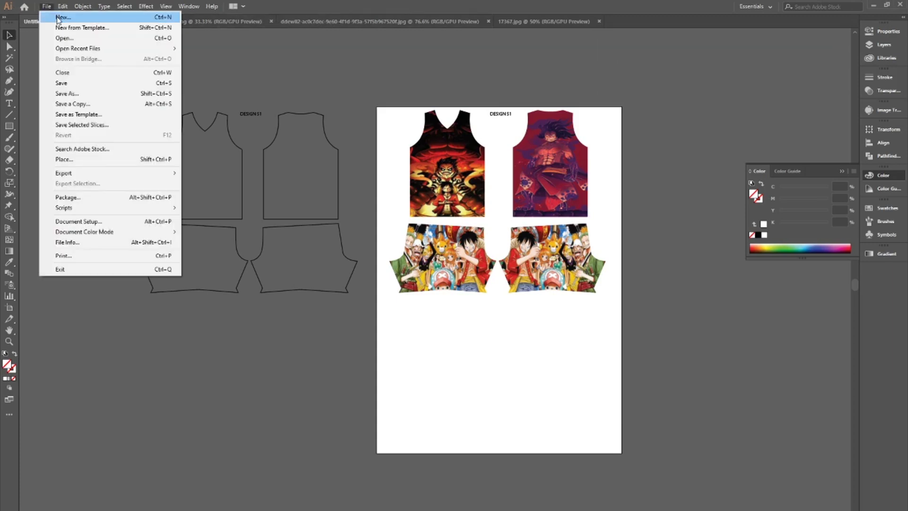
left_click(60, 19)
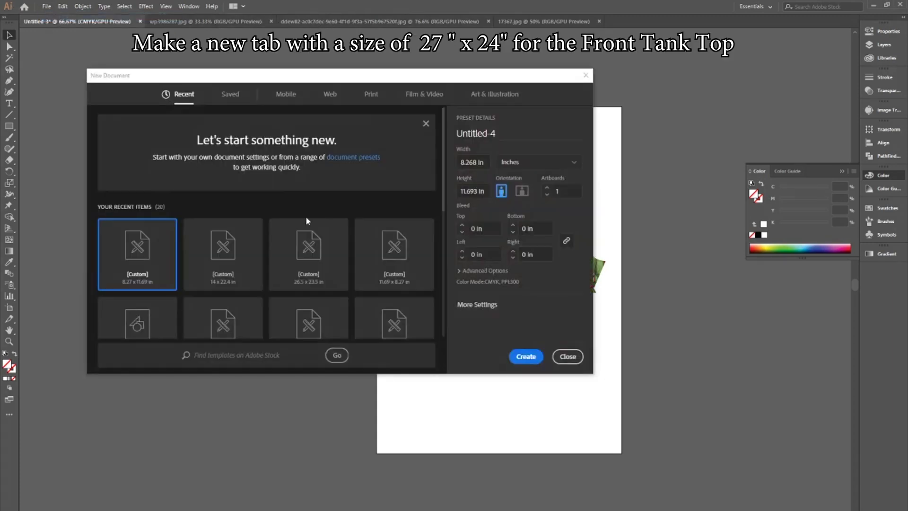
left_click(314, 276)
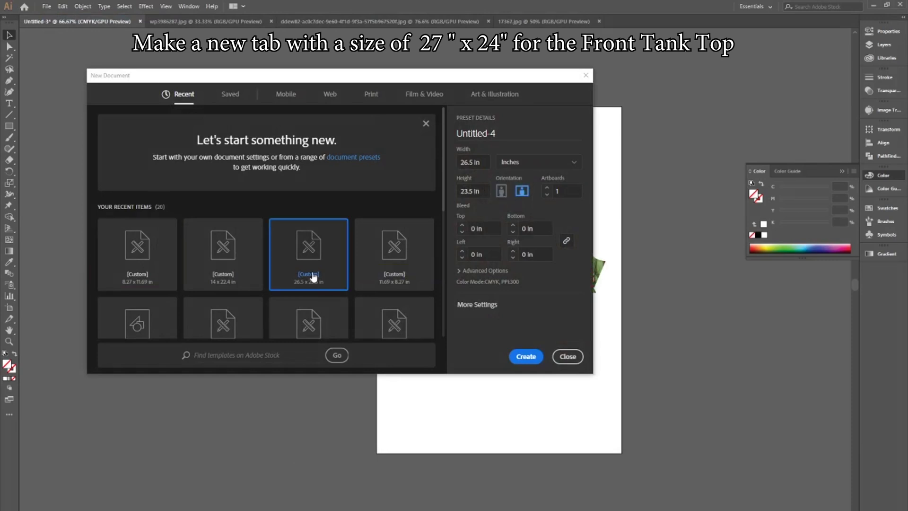
left_click(521, 361)
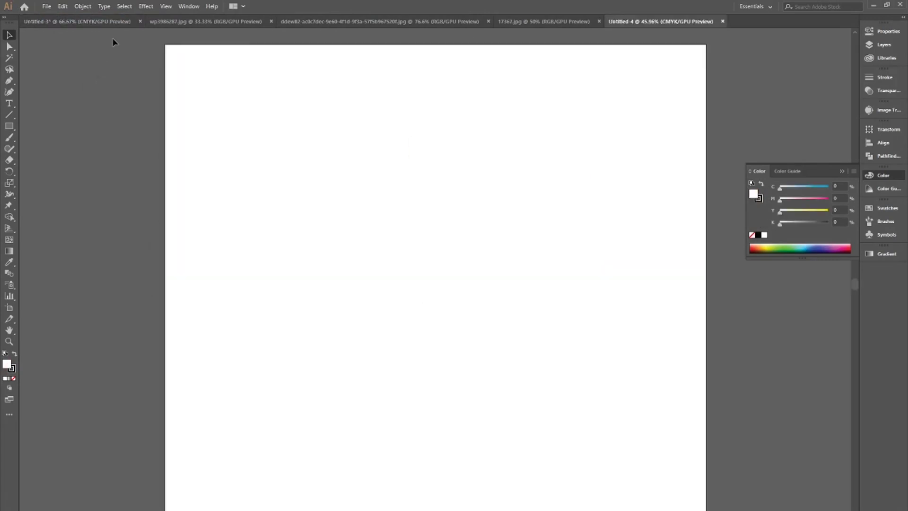
- Paste the front tank top design from Untitled-3 into Untitled-4 and position it on the artboard
left_click(110, 21)
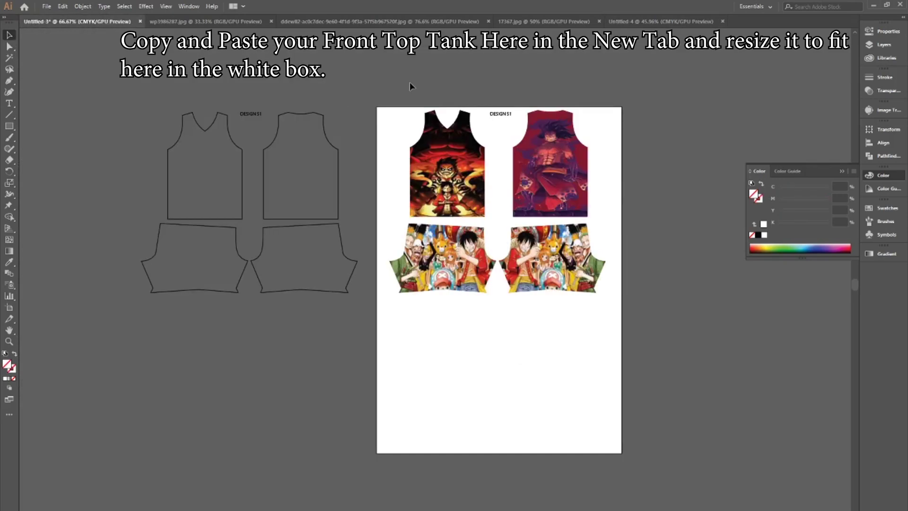
left_click(479, 197)
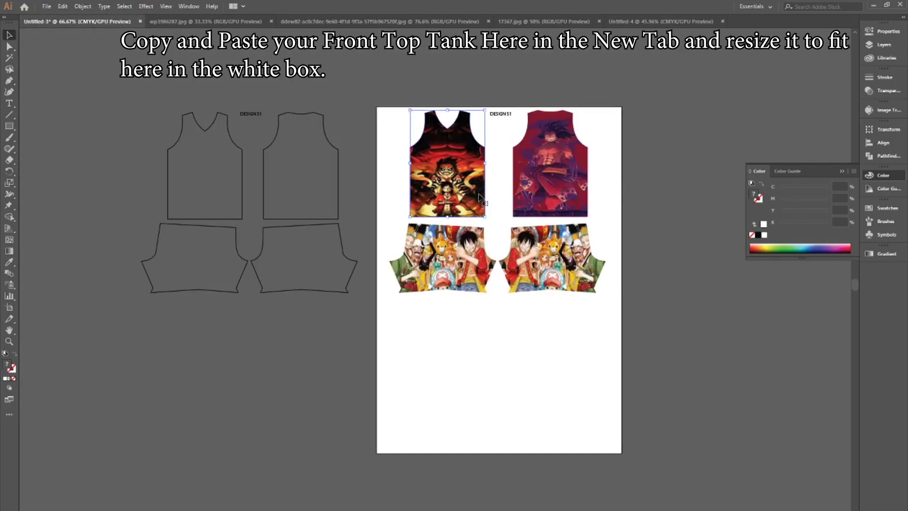
left_click(448, 184)
left_click(658, 21)
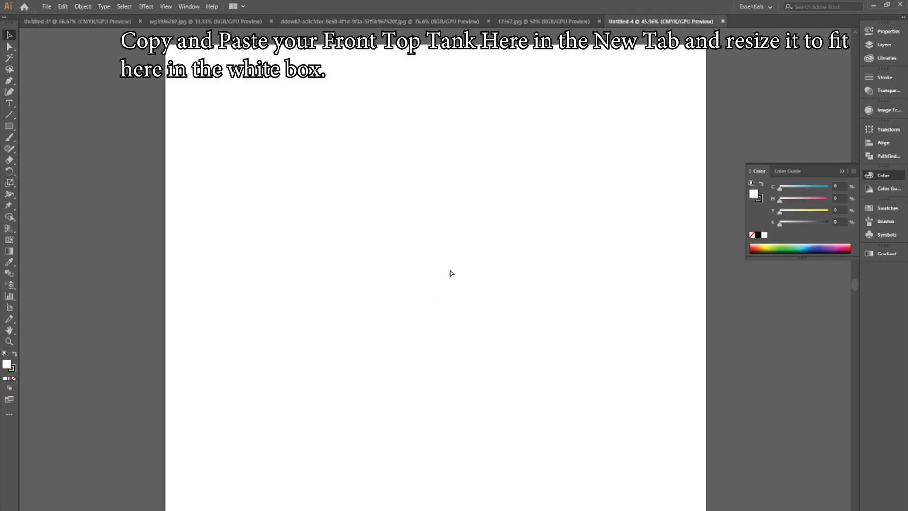
key("ctrl+v")
left_click_drag(445, 309, 331, 440)
scroll(411, 340, "down", 2)
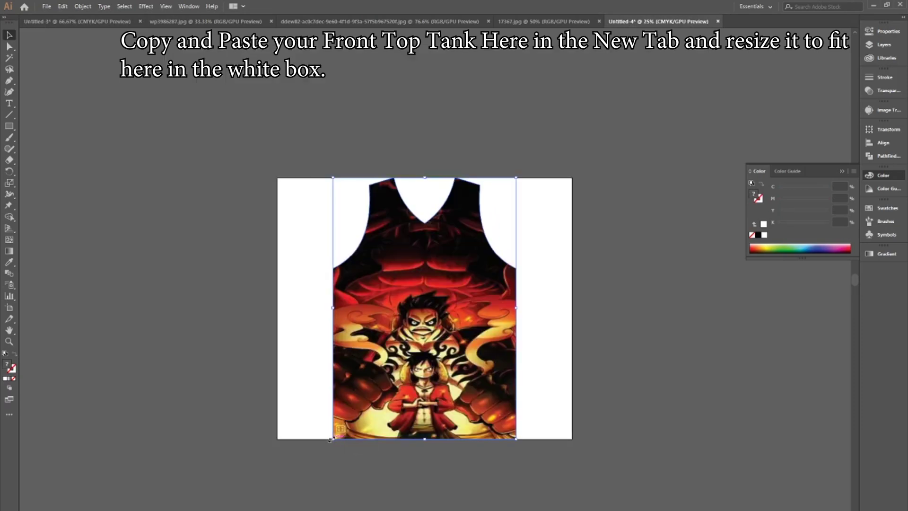
- Release the tank top image's clipping mask, undo an accidental move, and deselect it
right_click(451, 329)
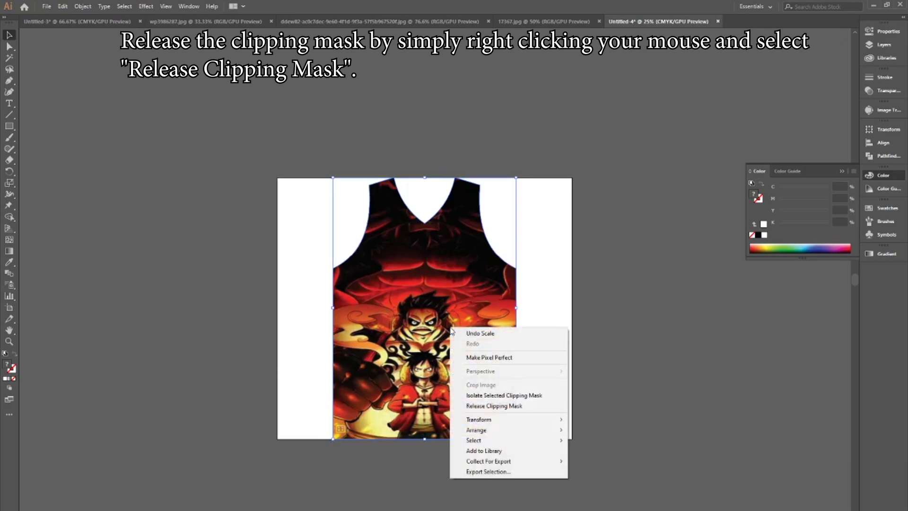
left_click(485, 406)
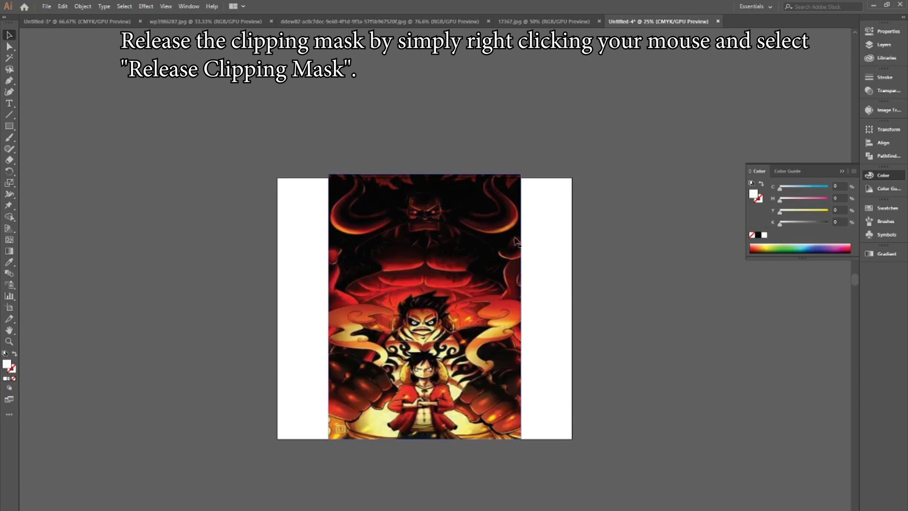
mouse_move(519, 242)
left_mouse_down()
mouse_move(324, 239)
mouse_move(331, 235)
left_mouse_up()
key("ctrl+z")
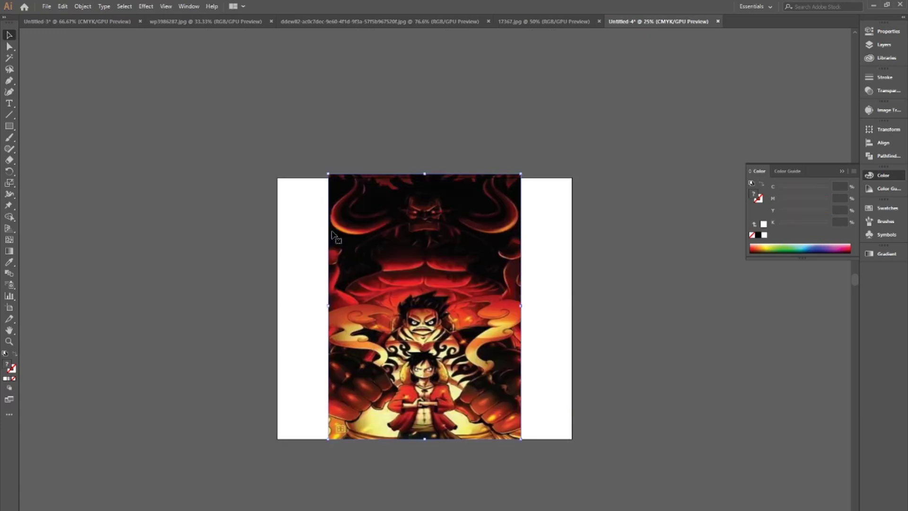
left_click(293, 67)
- Start Export As and create and open a new onepiece folder in Pictures
left_click(46, 7)
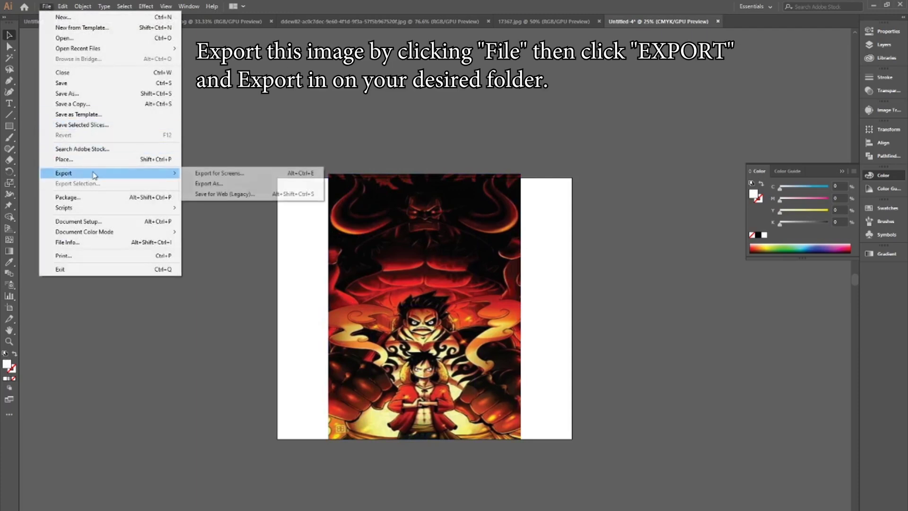
mouse_move(64, 174)
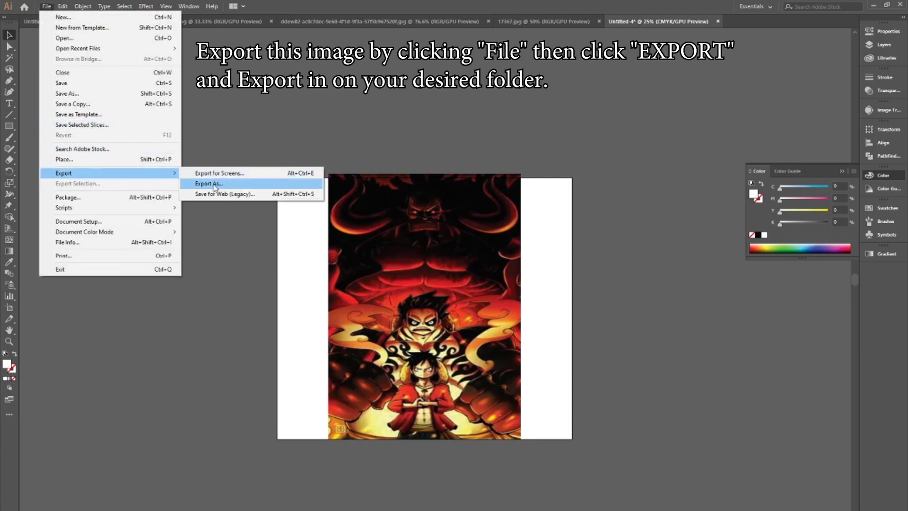
left_click(213, 184)
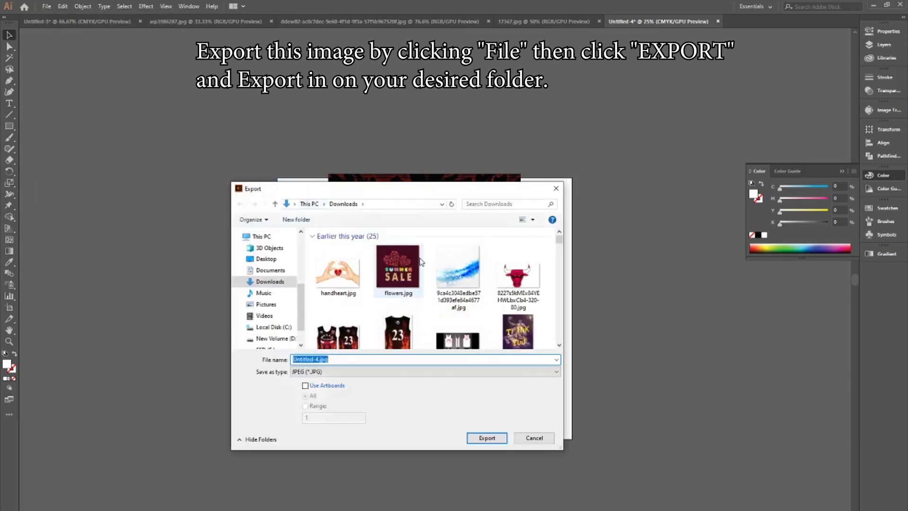
scroll(288, 330, "down", 1)
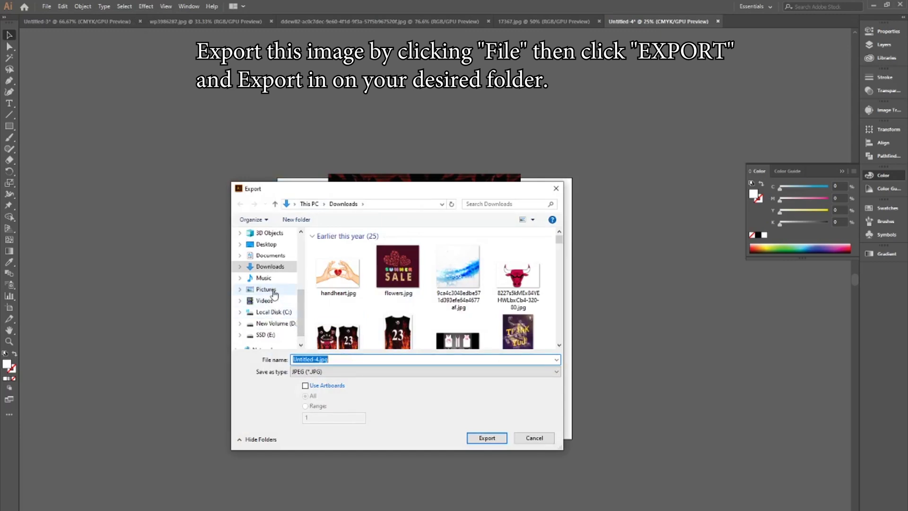
left_click(273, 292)
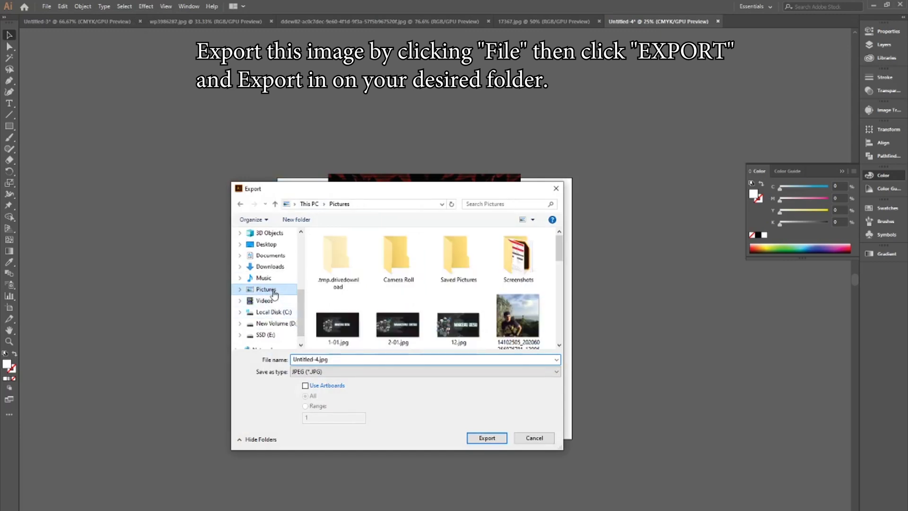
left_click(308, 221)
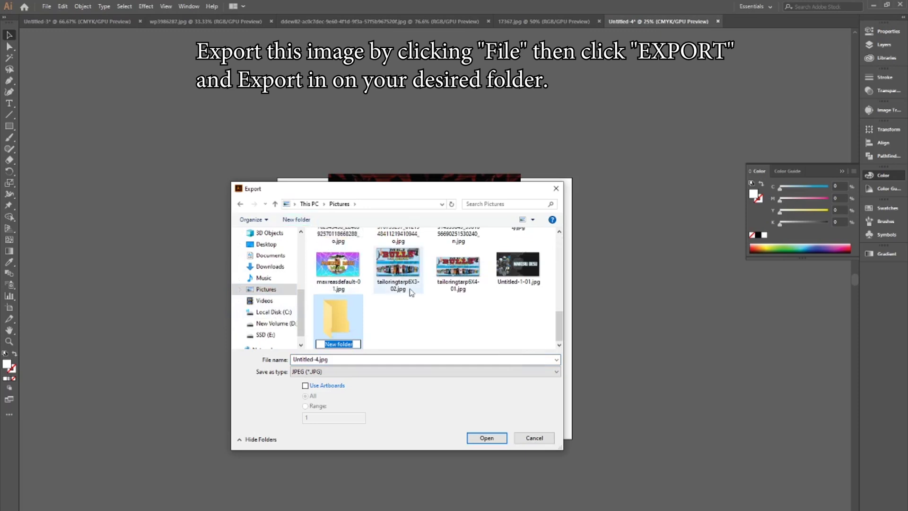
type("o")
type("nepiece")
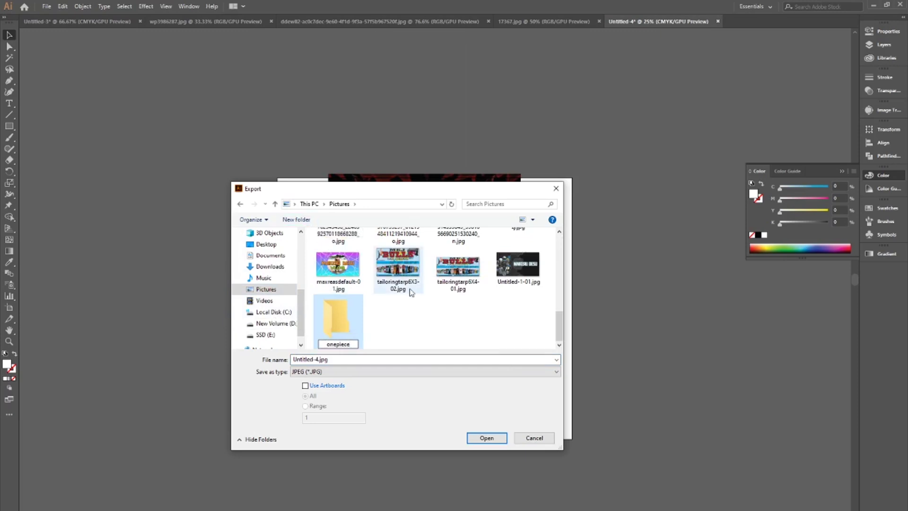
left_click(391, 320)
double_click(350, 321)
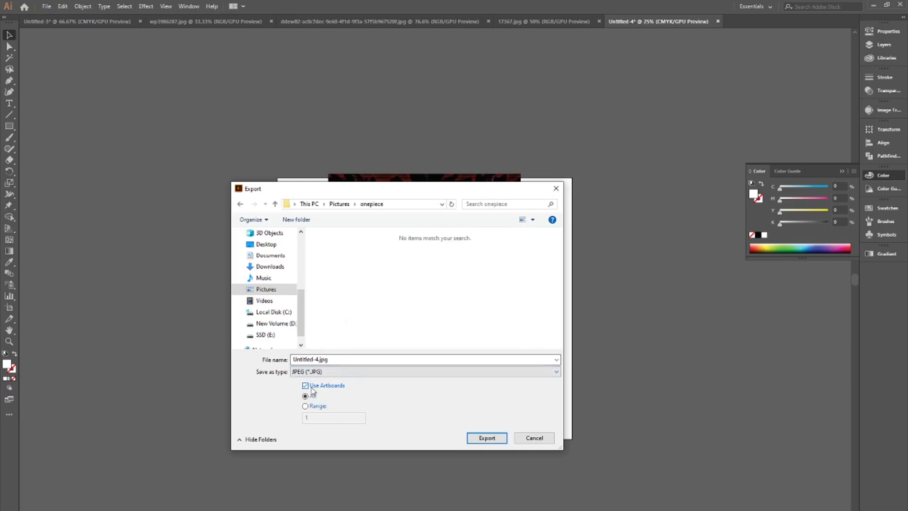
- Export Untitled-4 as a JPEG into onepiece with the RGB colour model
left_click(495, 440)
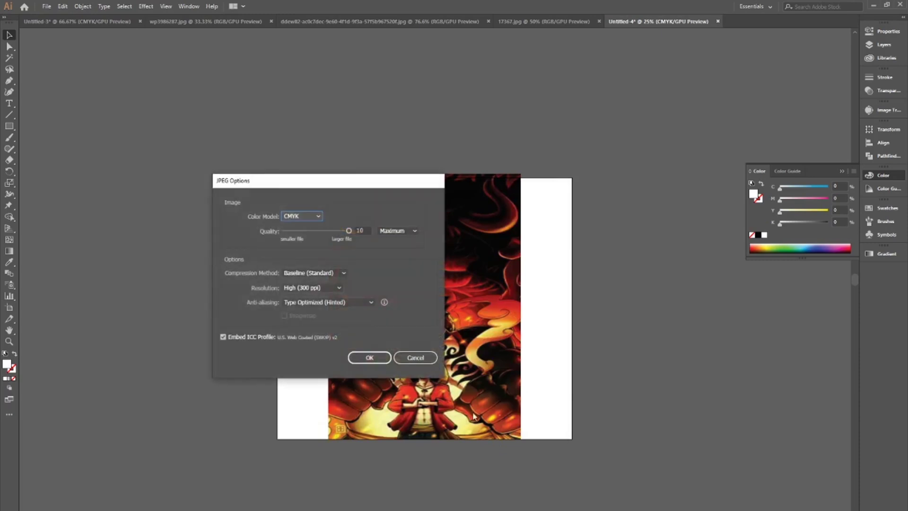
left_click(305, 222)
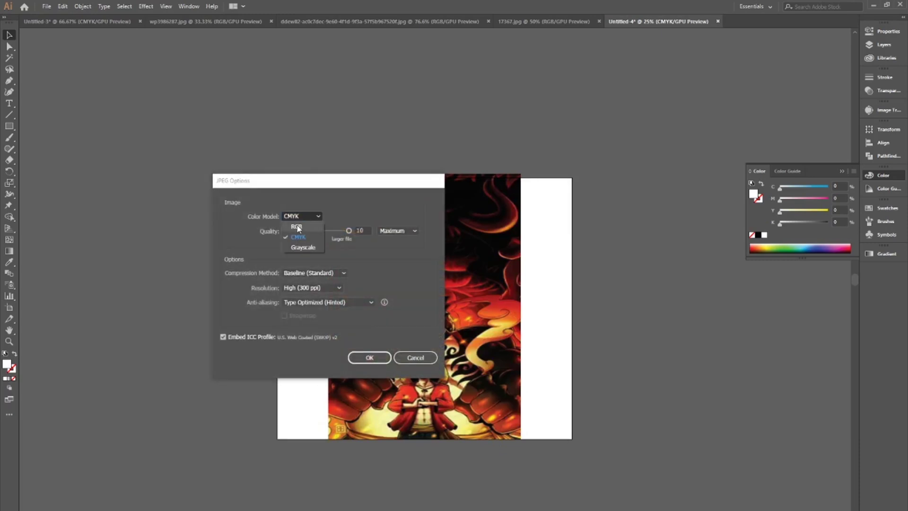
left_click(297, 227)
left_click(365, 356)
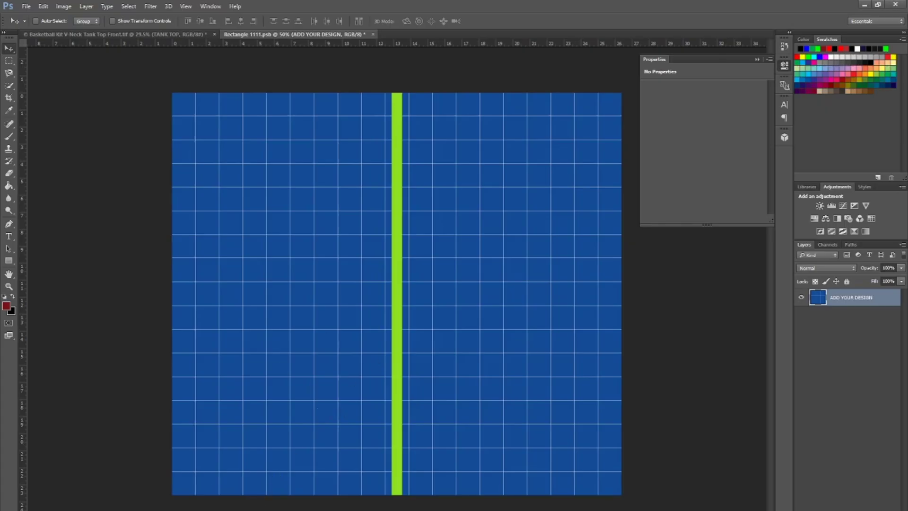
- Place Untitled-4-01.jpg into the tank top design, save, and return to the Basketball Kit mockup
key("alt+Tab")
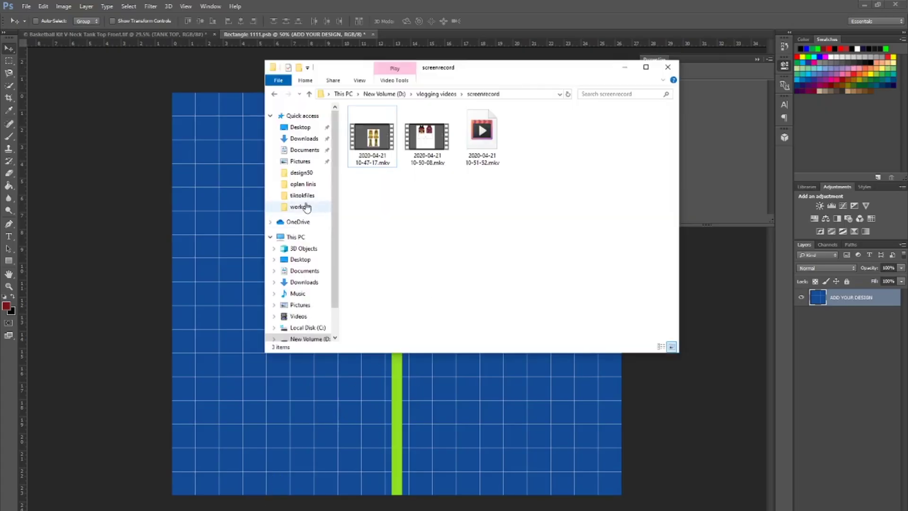
left_click(307, 208)
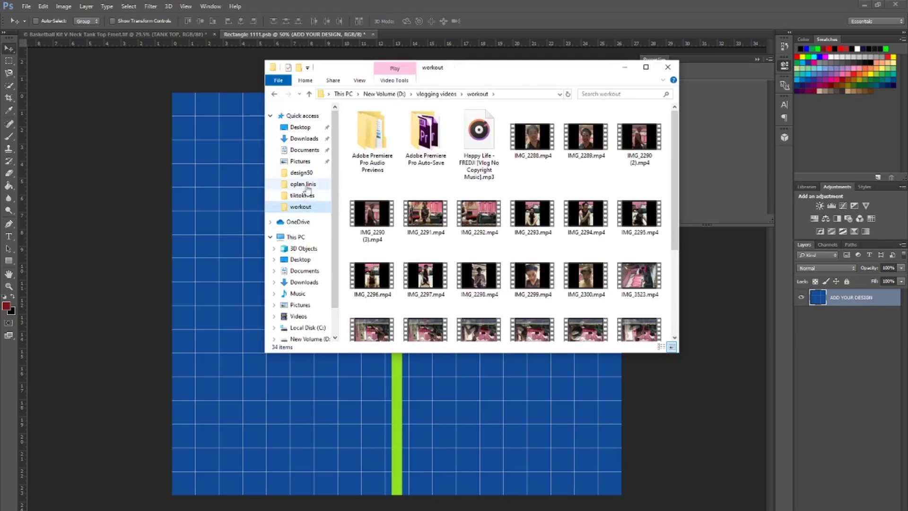
left_click(301, 161)
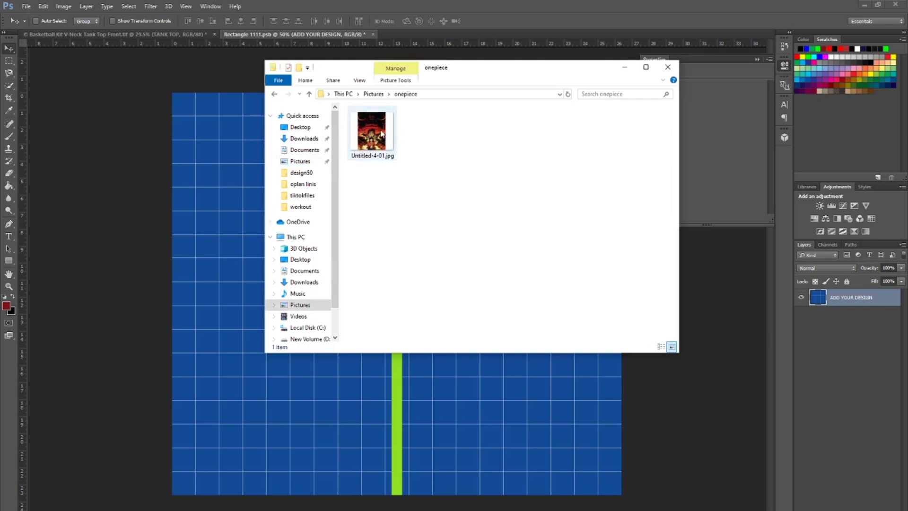
left_click_drag(372, 138, 394, 408)
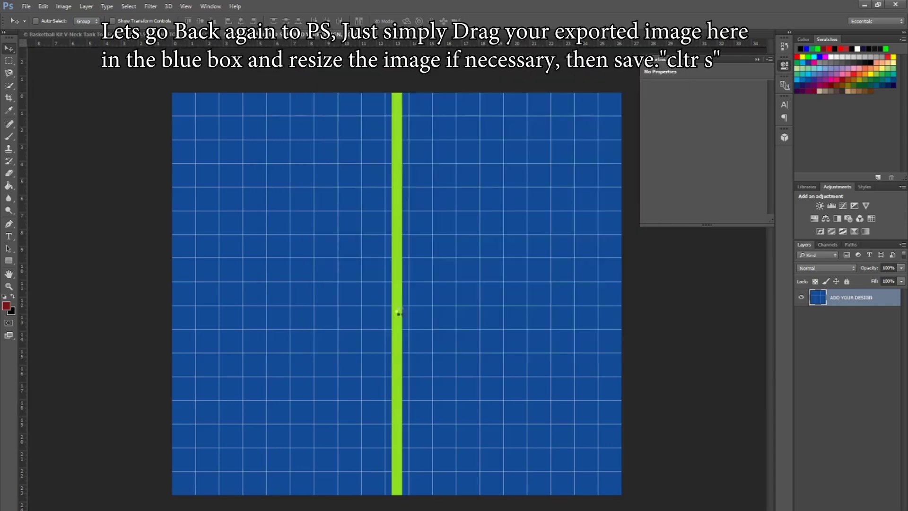
left_click_drag(393, 408, 397, 92)
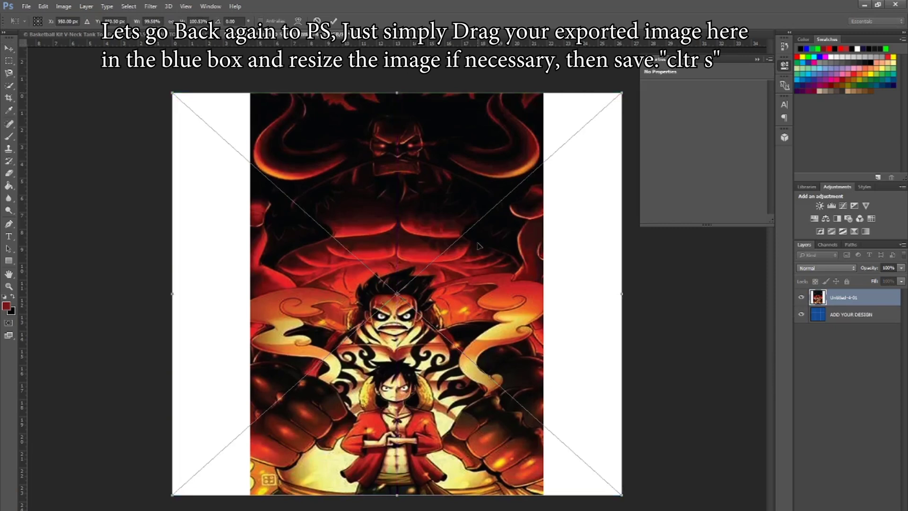
left_click(334, 20)
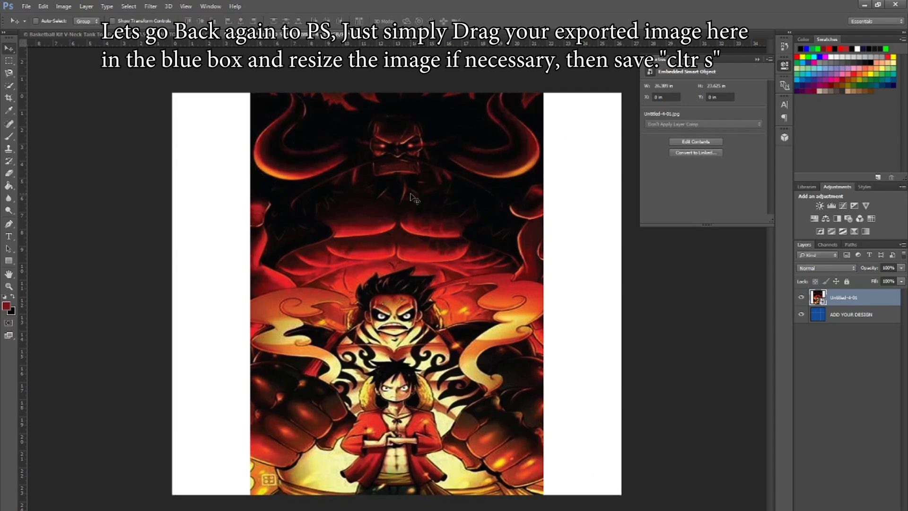
key("ctrl")
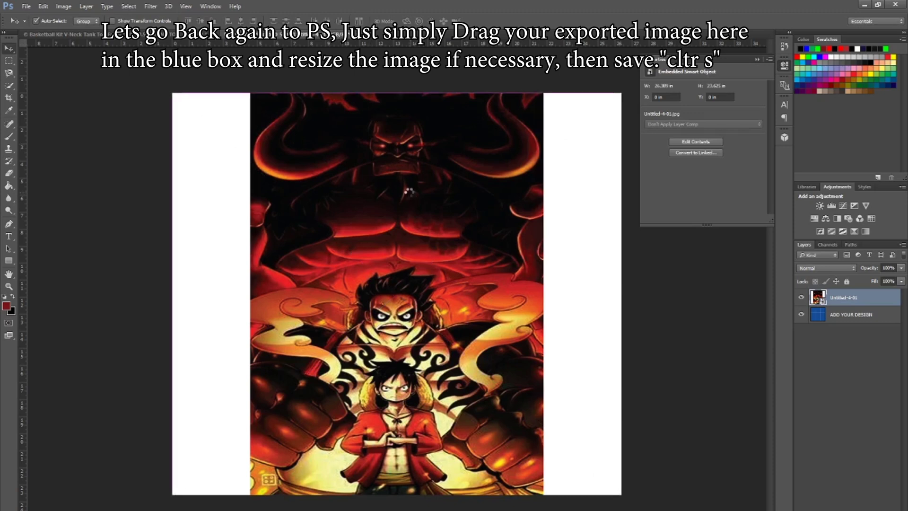
left_click(179, 34)
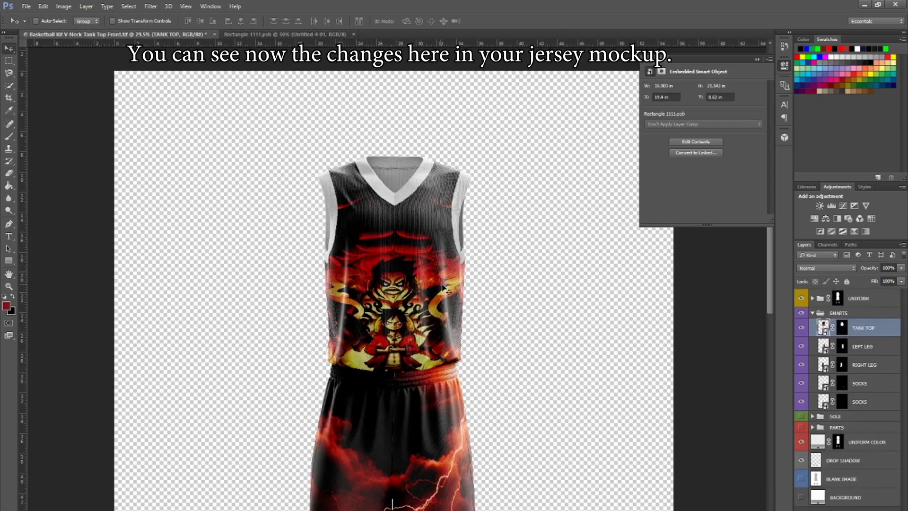
- Open the LEFT LEG smart object and delete its lightning layer
scroll(647, 303, "down", 1)
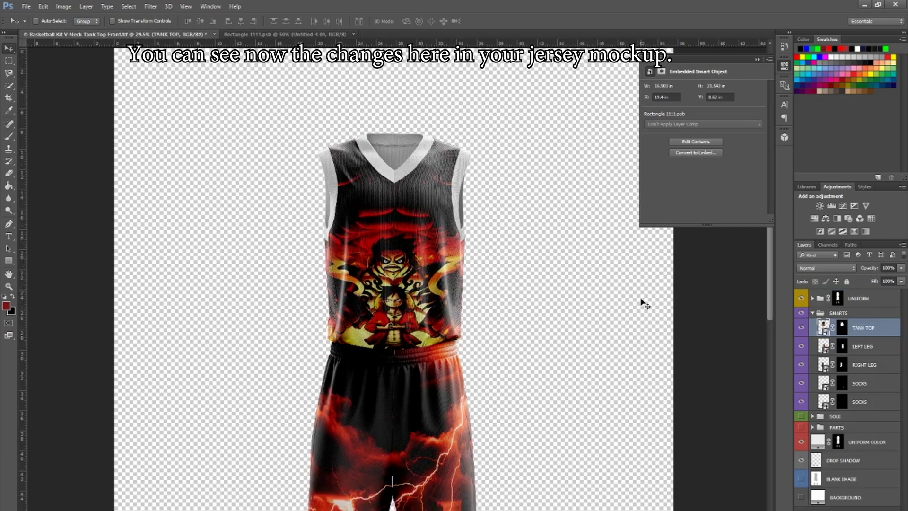
scroll(646, 303, "down", 1)
scroll(644, 303, "down", 1)
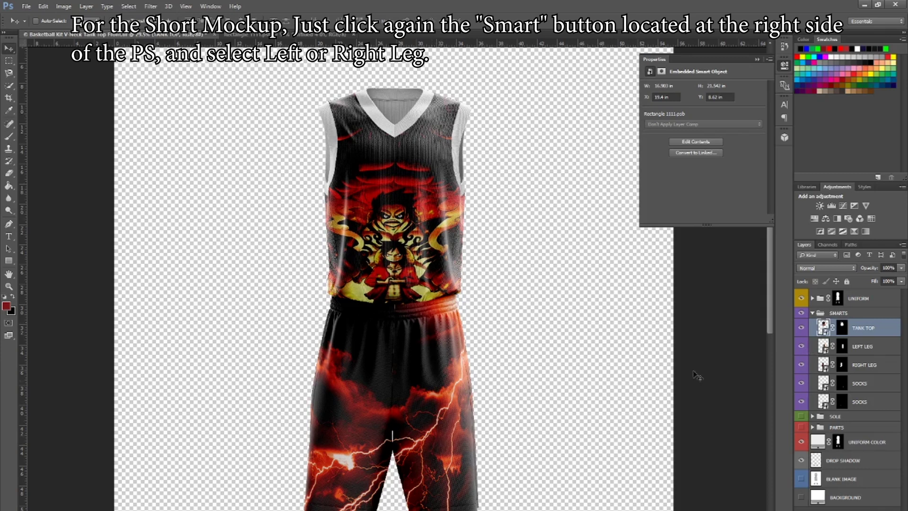
double_click(824, 347)
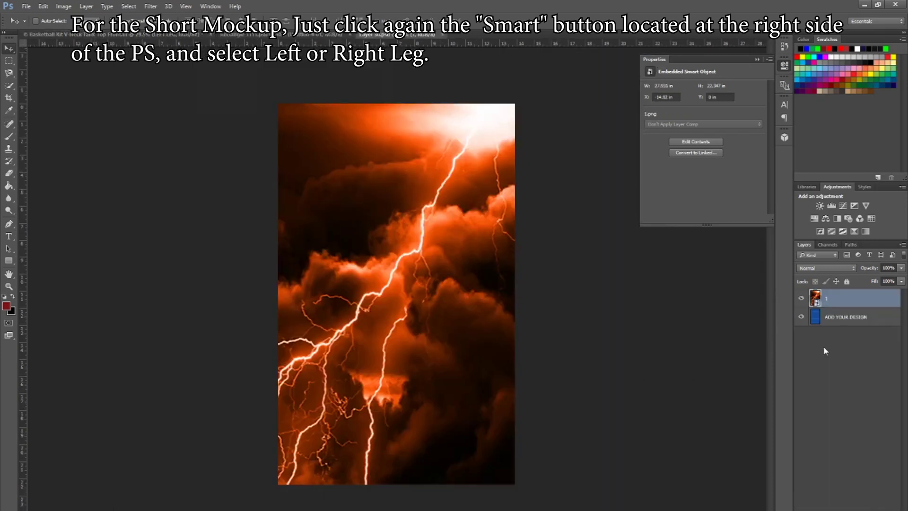
key("Delete")
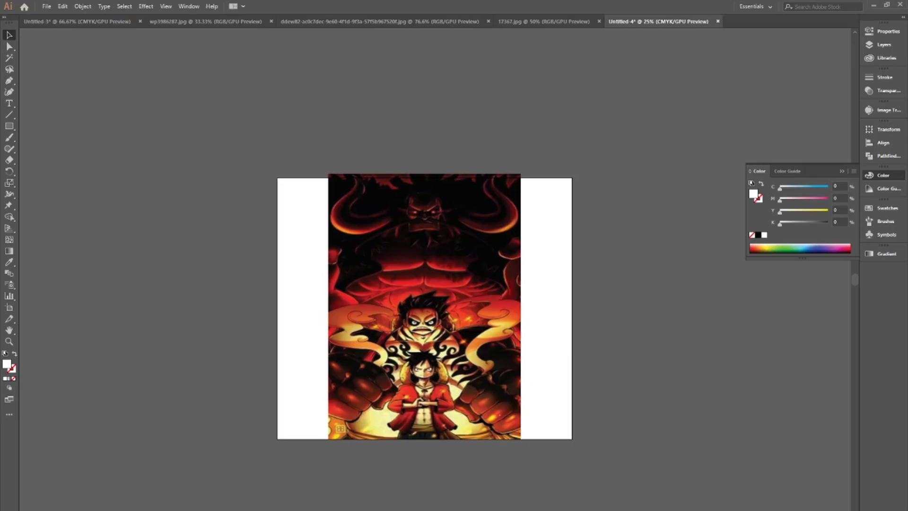
- Create a new Illustrator document from the 14 x 22.4 in portrait preset
left_click(45, 7)
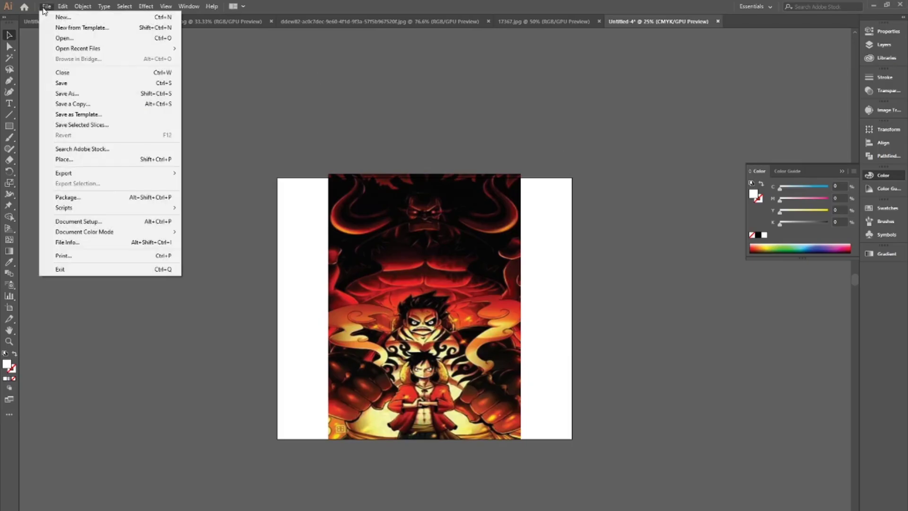
left_click(55, 17)
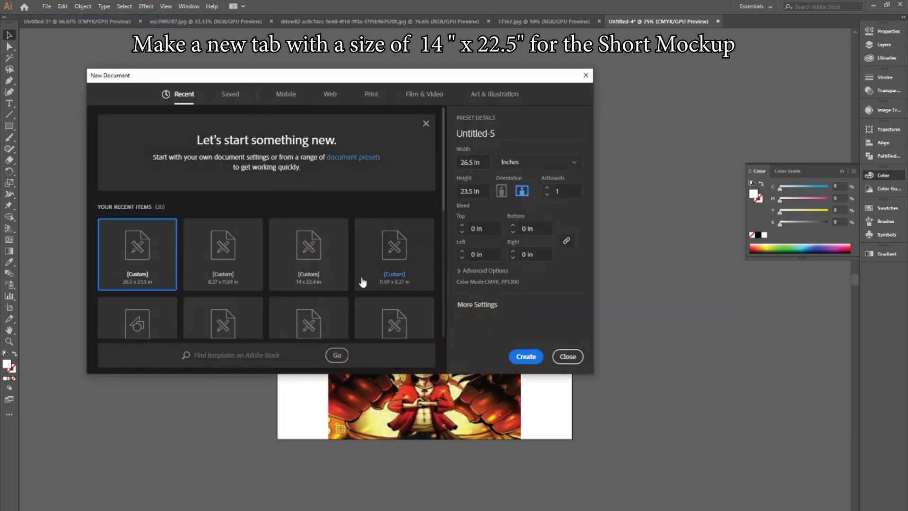
left_click(299, 258)
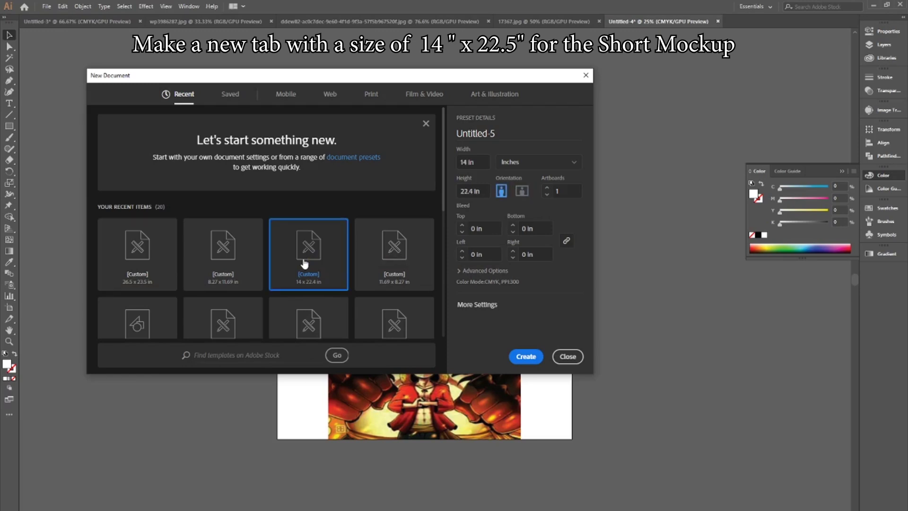
left_click(525, 356)
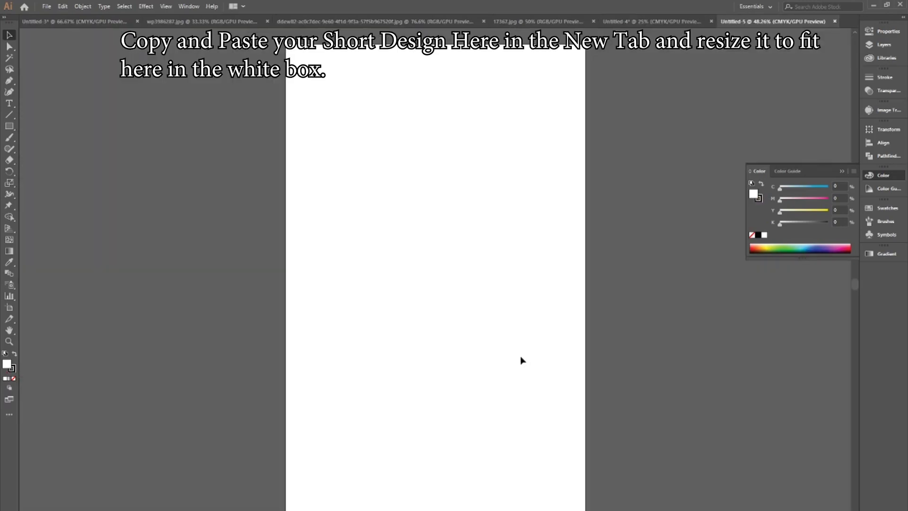
- Copy the right shorts piece from Untitled-3 and paste it into Untitled-5
scroll(521, 355, "down", 2)
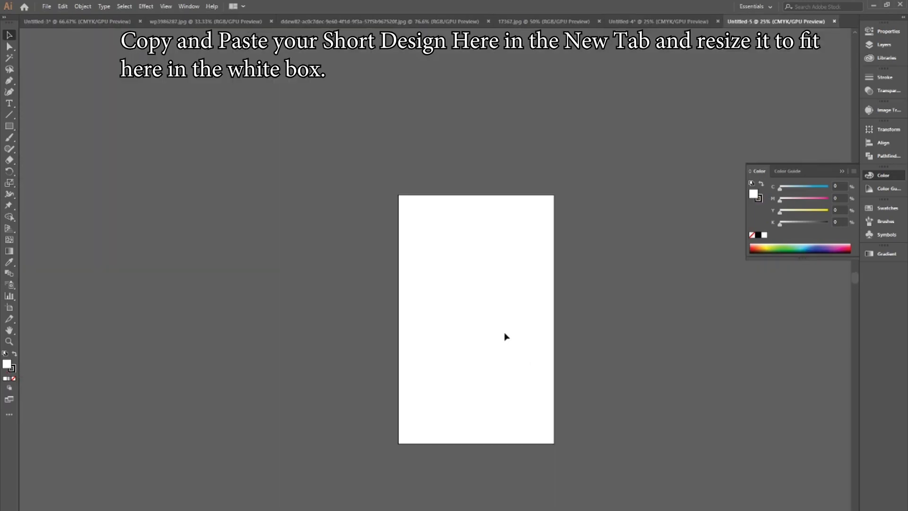
left_click(103, 23)
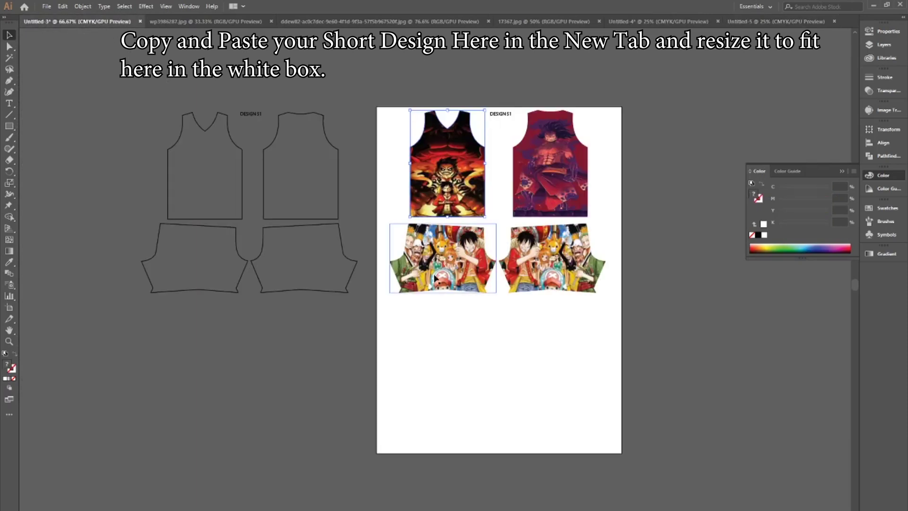
left_click(539, 246)
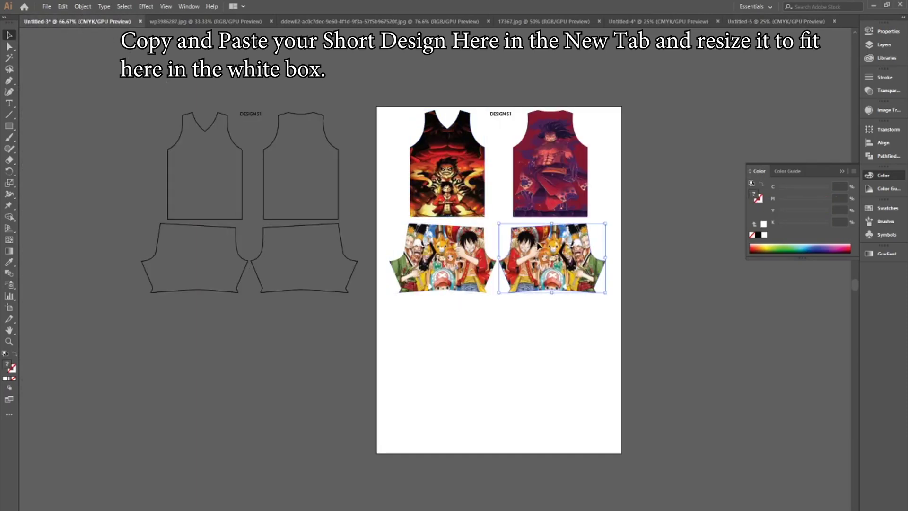
key("ctrl+7")
left_click(776, 21)
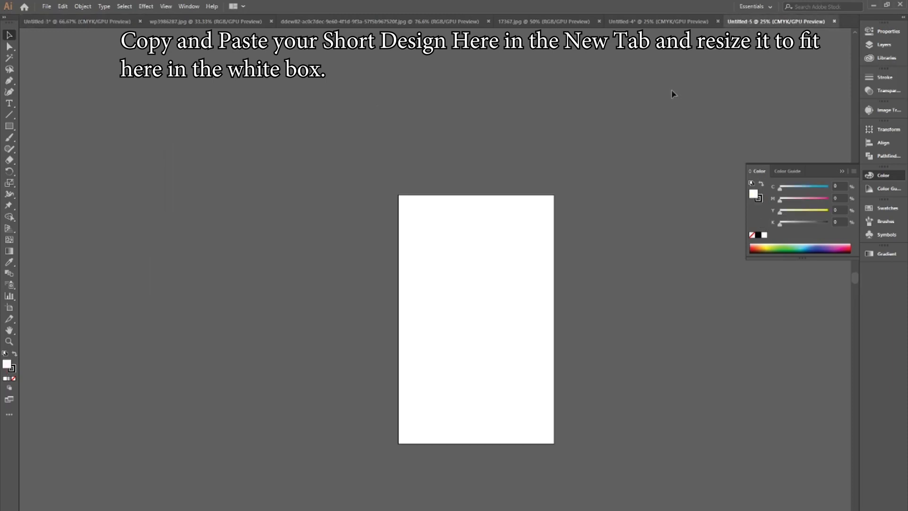
key("ctrl+v")
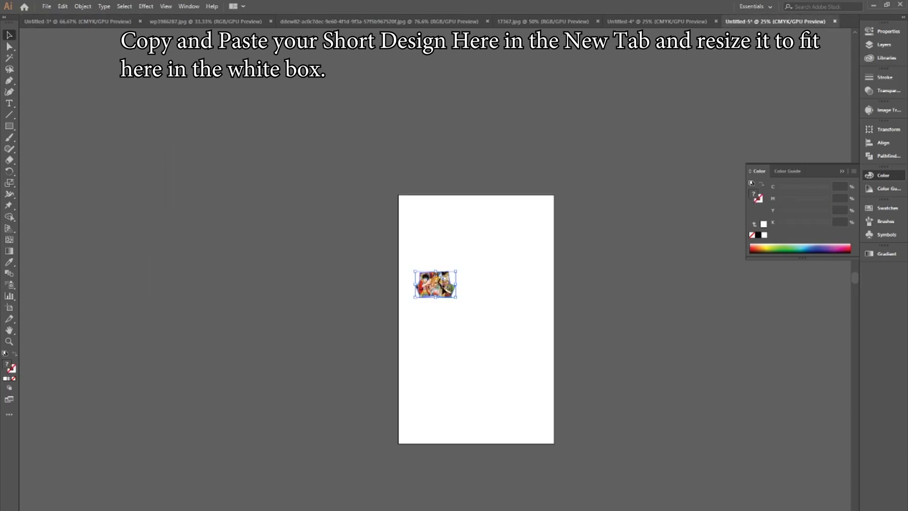
- Enlarge the shorts artwork to cover the artboard and release its clipping mask
left_click_drag(441, 292, 482, 325)
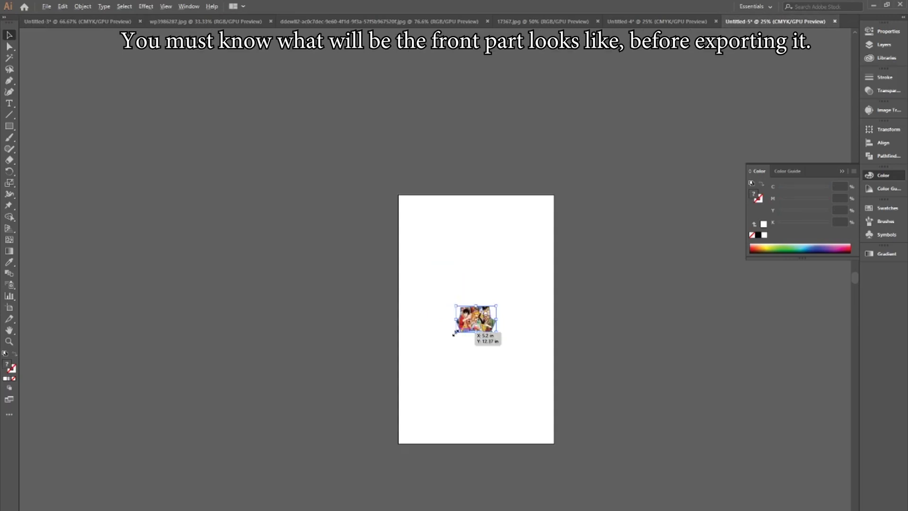
mouse_move(455, 332)
left_mouse_down()
mouse_move(361, 453)
mouse_move(285, 443)
left_mouse_up()
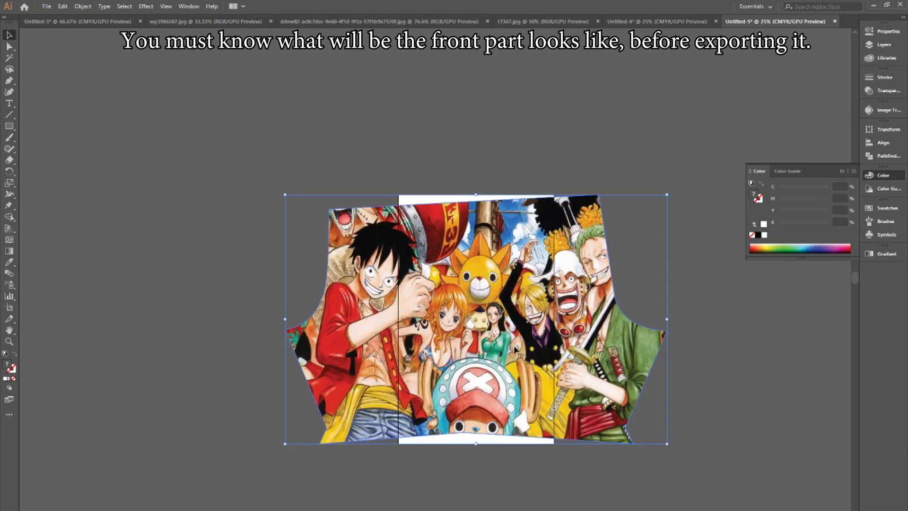
mouse_move(517, 350)
left_mouse_down()
mouse_move(434, 351)
mouse_move(600, 349)
left_mouse_up()
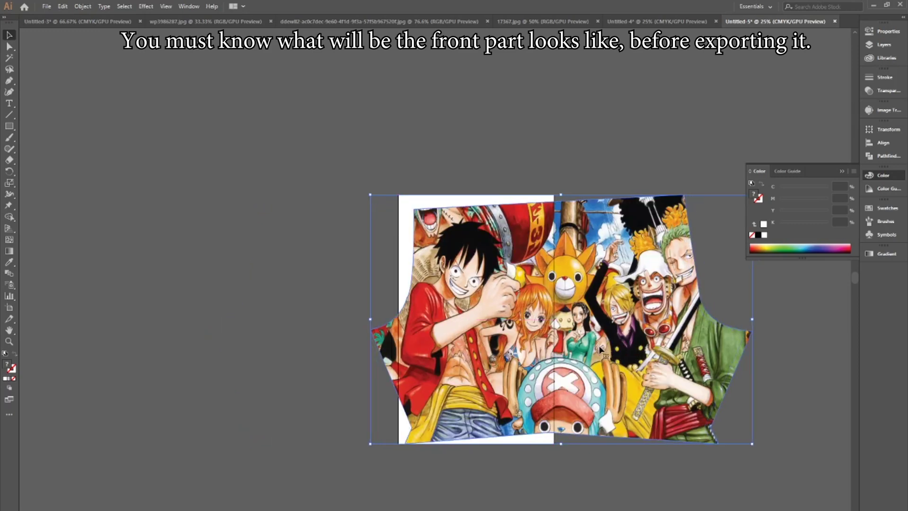
right_click(600, 350)
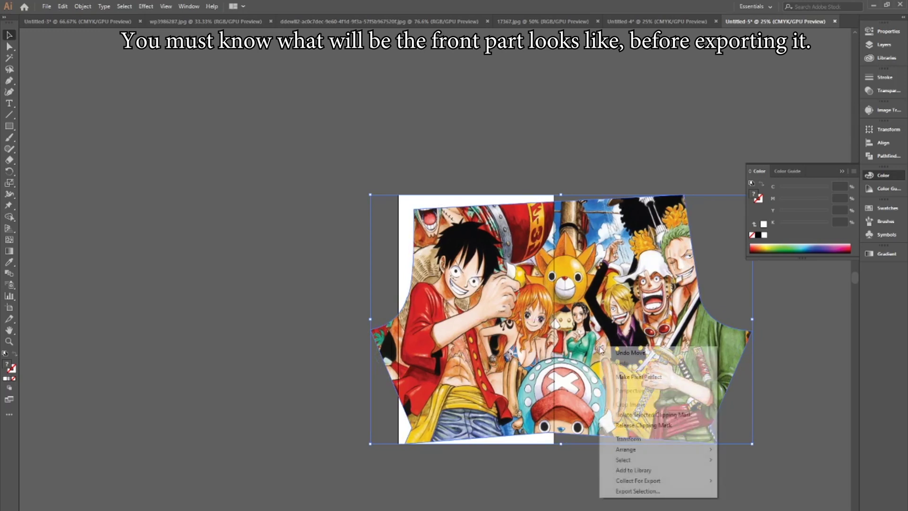
left_click(634, 425)
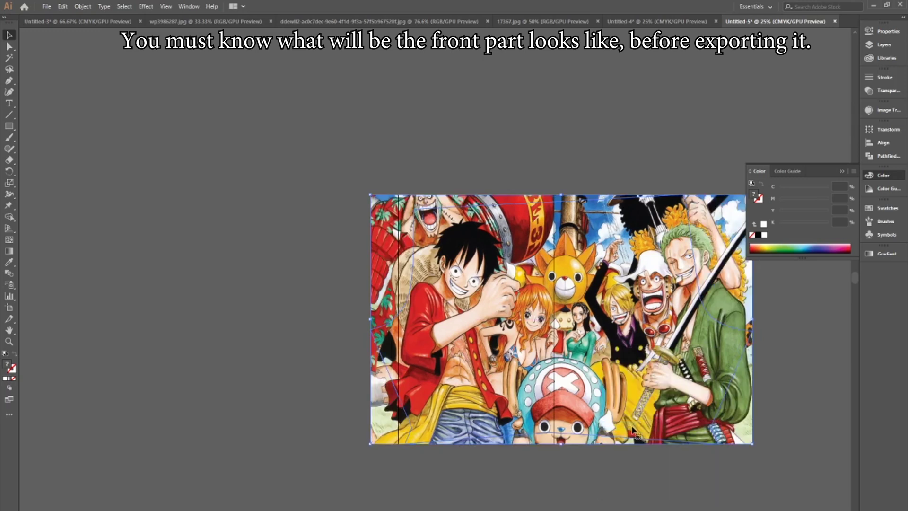
left_click(555, 482)
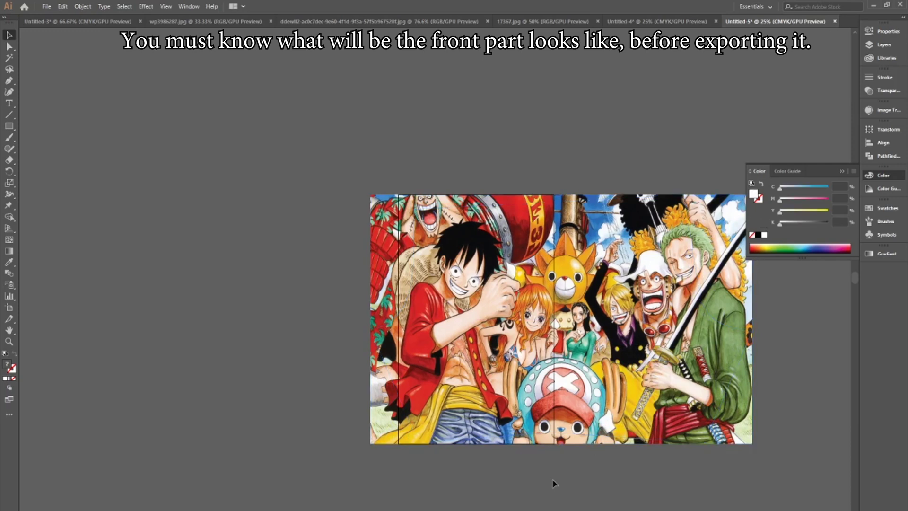
- Export Untitled-5 with artboard bounds as an RGB JPEG into the onepiece folder
left_click(50, 7)
mouse_move(64, 173)
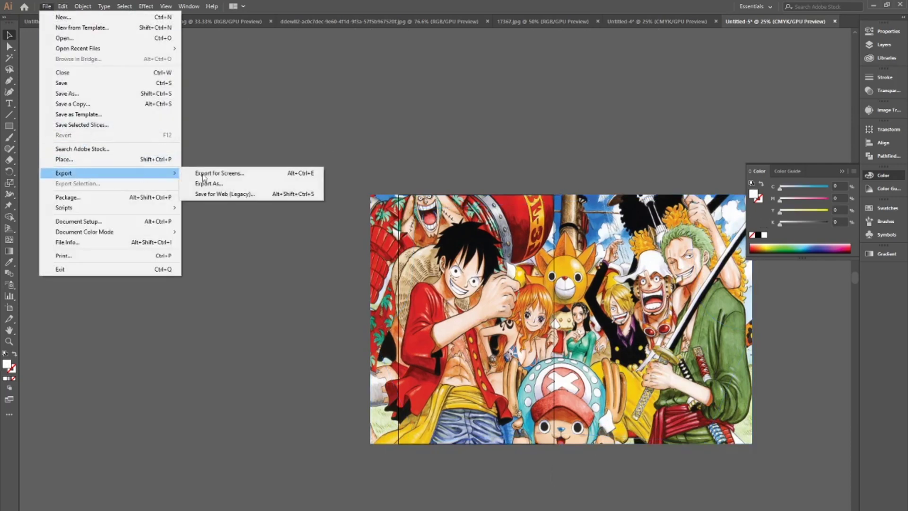
left_click(233, 188)
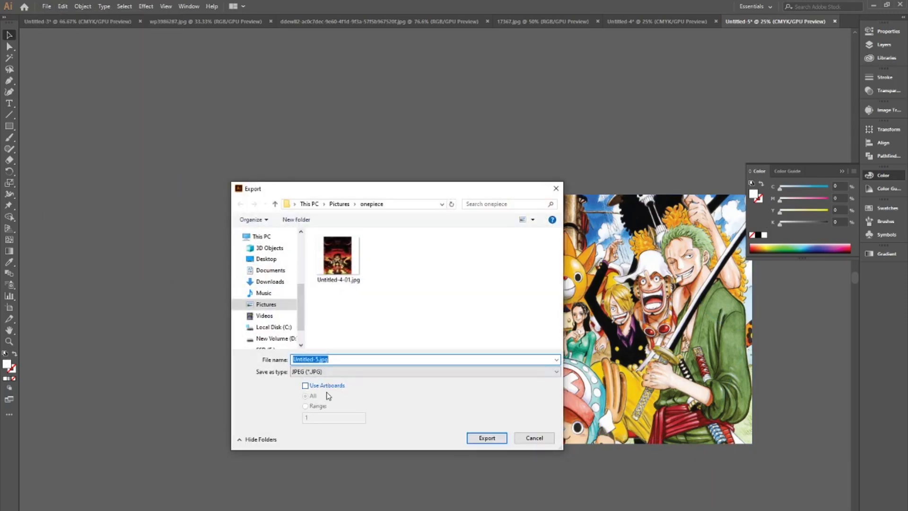
left_click(312, 390)
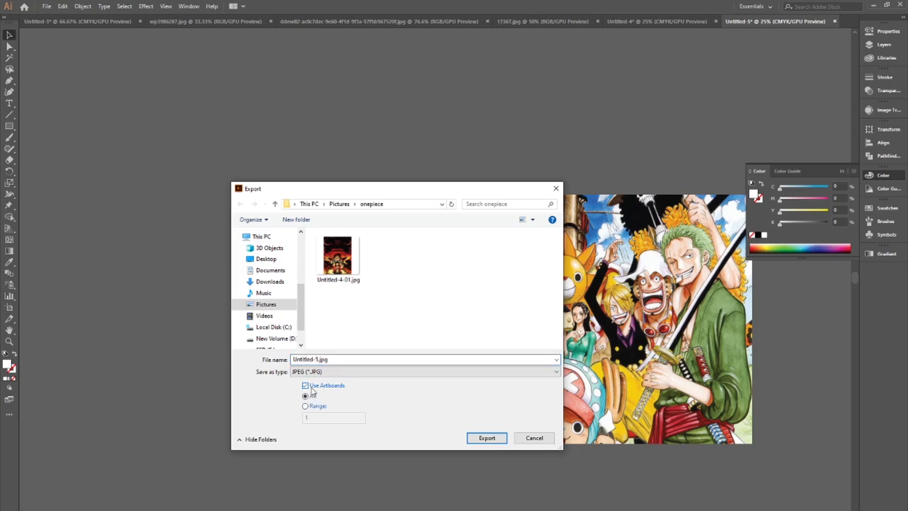
left_click(487, 437)
left_click(299, 215)
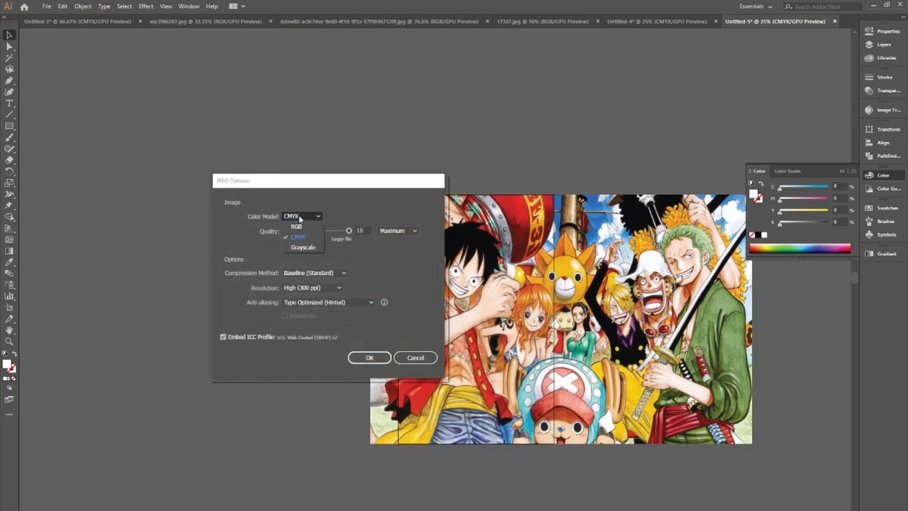
left_click(299, 225)
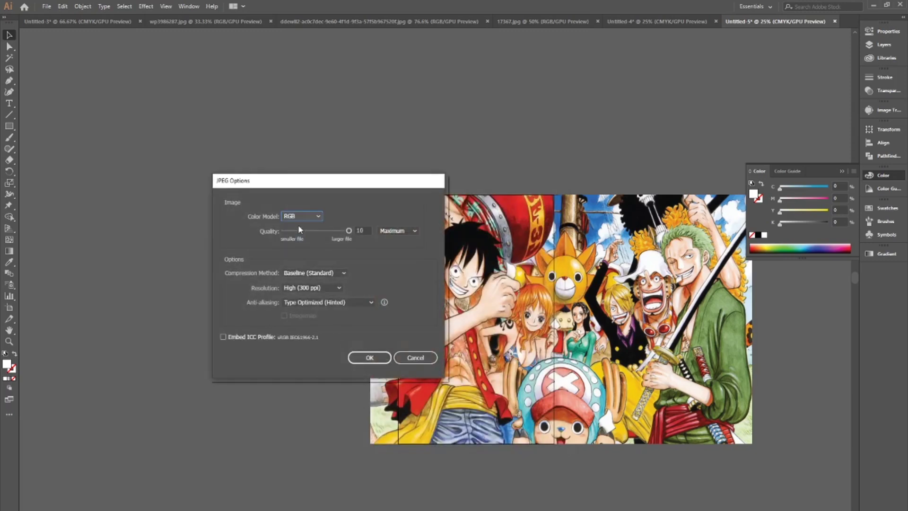
left_click(370, 357)
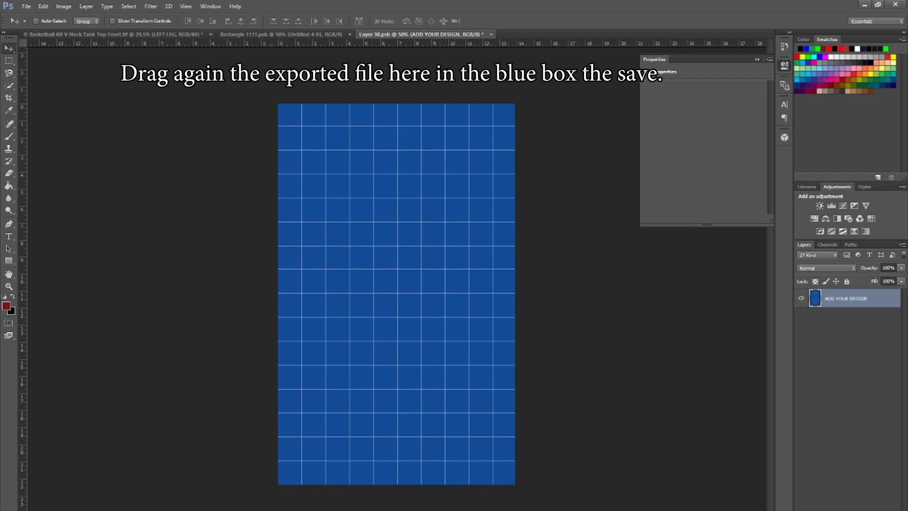
- Place Untitled-5-01.jpg on the left-leg design canvas, stretch it to fill, and save
key("alt+Tab")
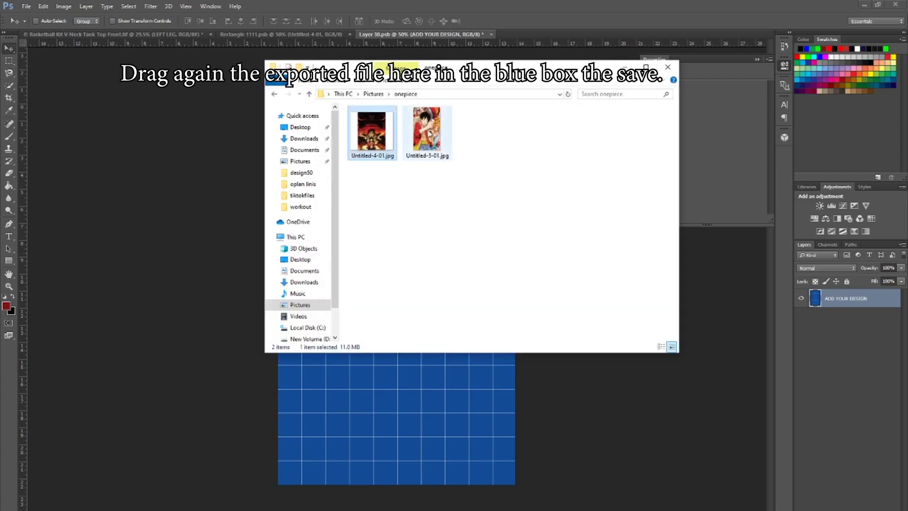
left_click_drag(427, 132, 401, 383)
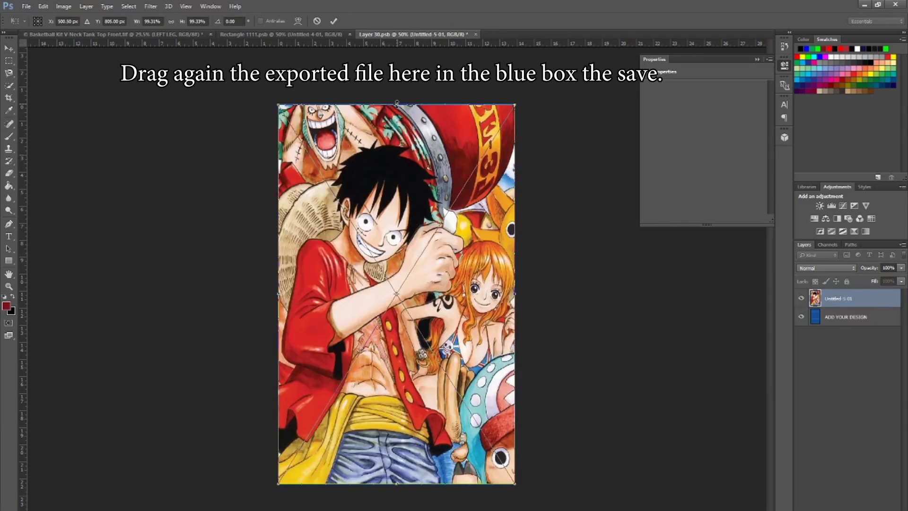
left_click_drag(397, 102, 398, 101)
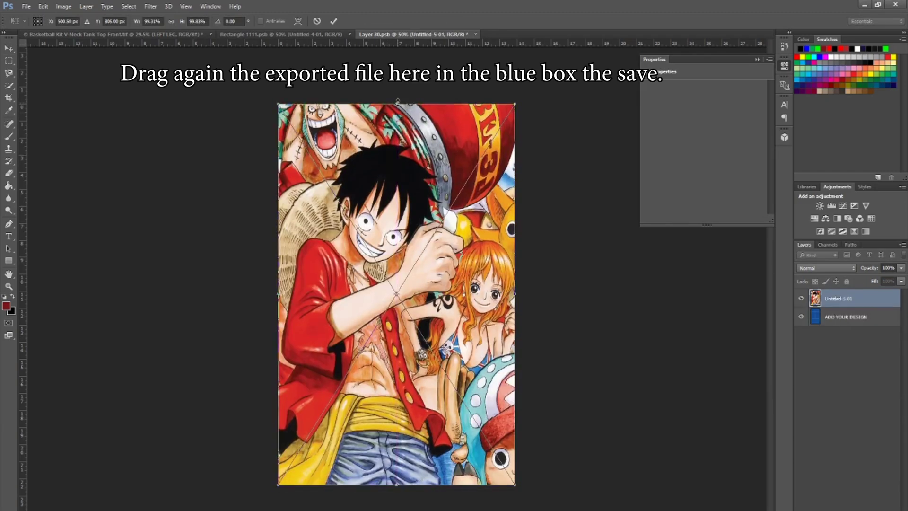
left_click(333, 21)
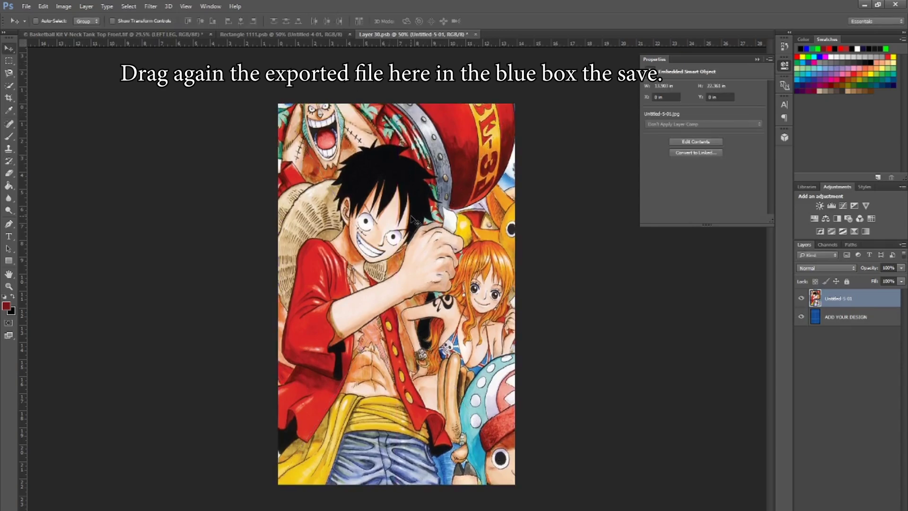
key("ctrl+s")
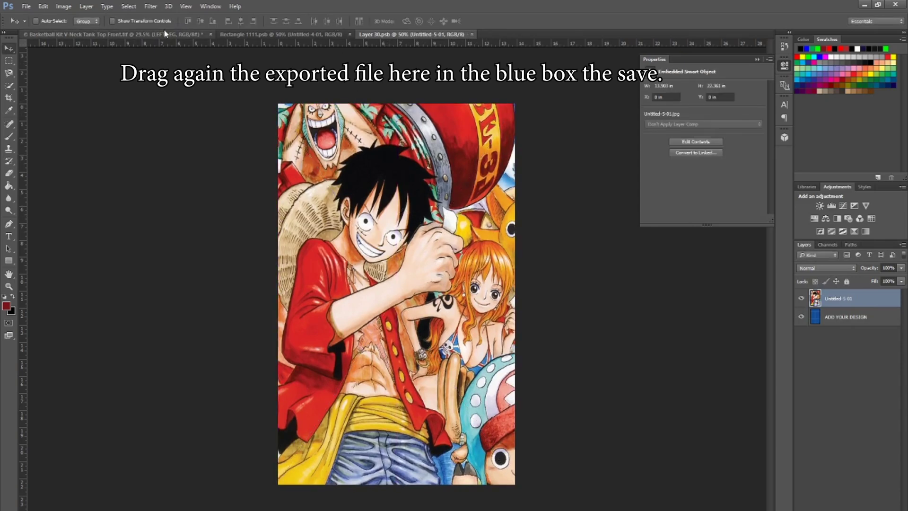
left_click(165, 33)
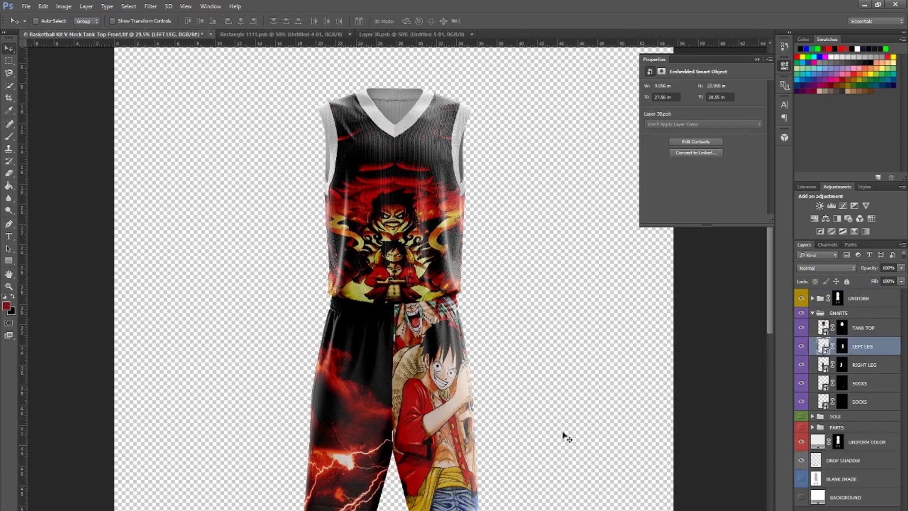
- In the right-leg artwork, replace the lightning layer with Untitled-5-01.jpg stretched to fill the panel
double_click(824, 365)
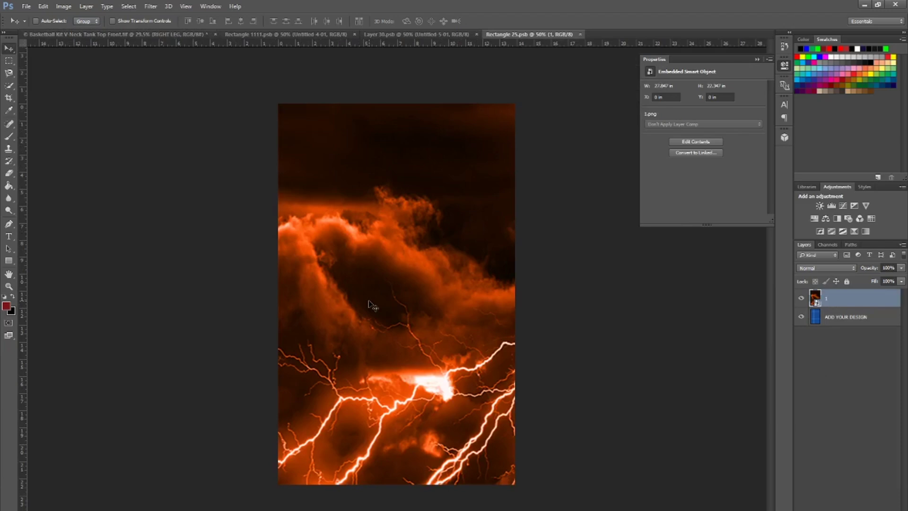
key("Delete")
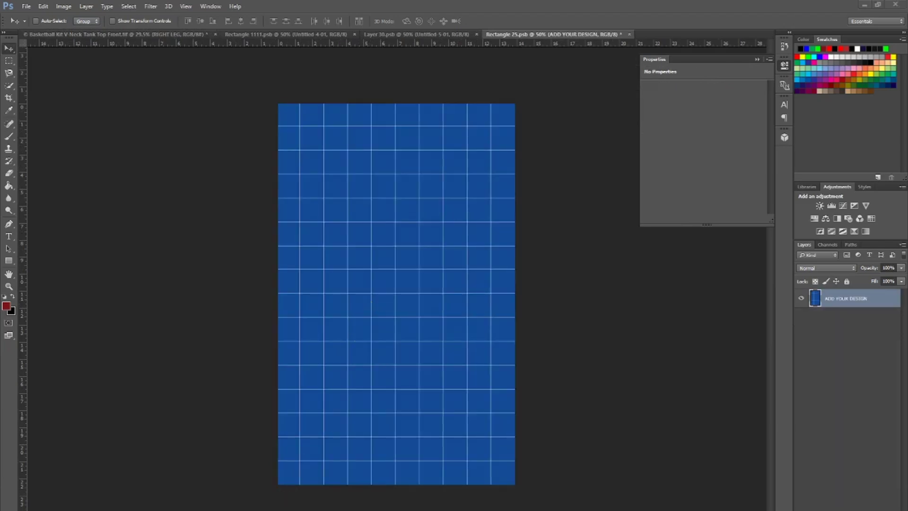
key("alt+Tab")
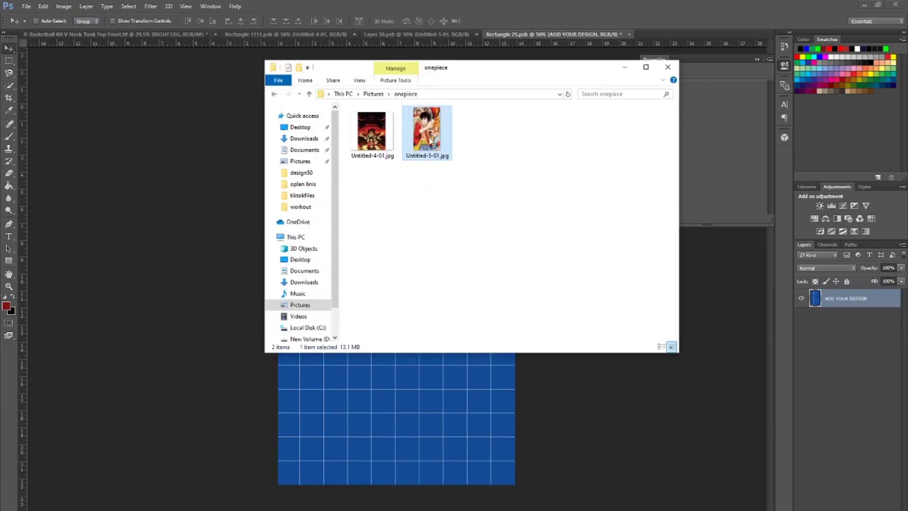
left_click_drag(420, 145, 422, 393)
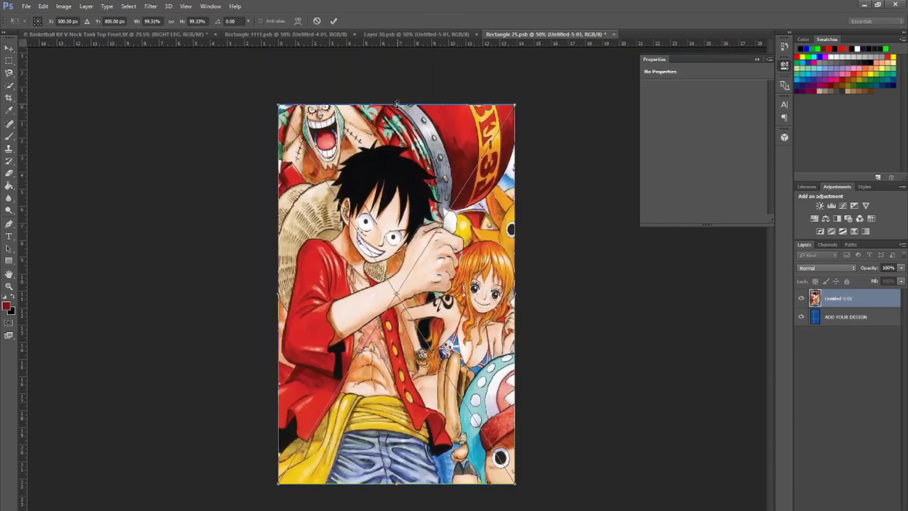
left_click_drag(397, 103, 398, 102)
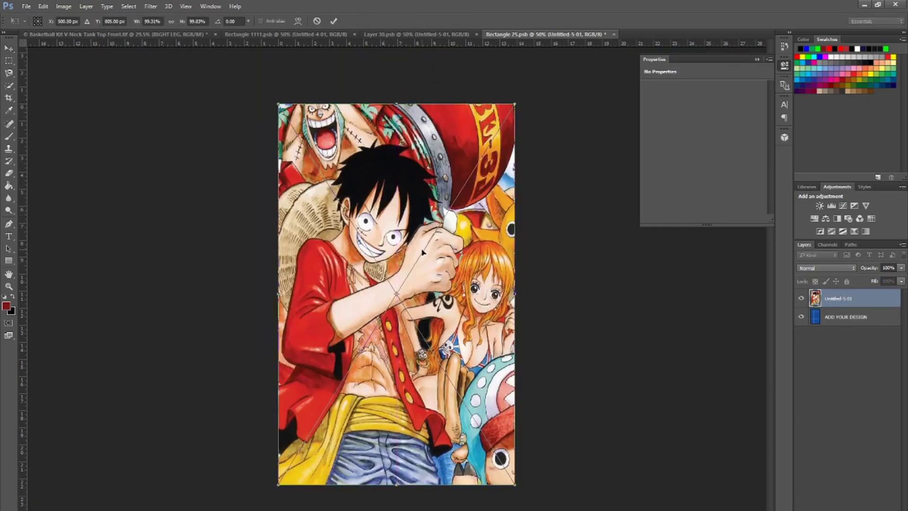
- Flip the placed One Piece image horizontally and commit it
right_click(412, 262)
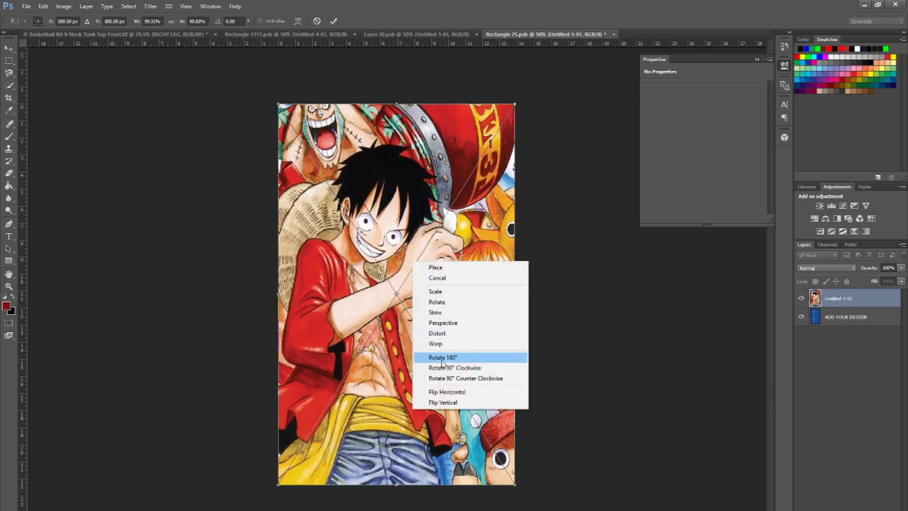
left_click(461, 392)
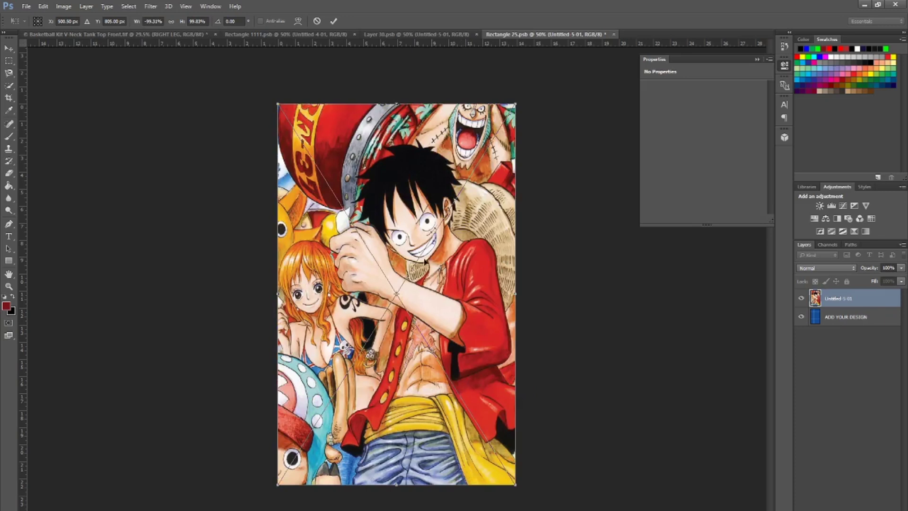
left_click(334, 21)
left_click(335, 21)
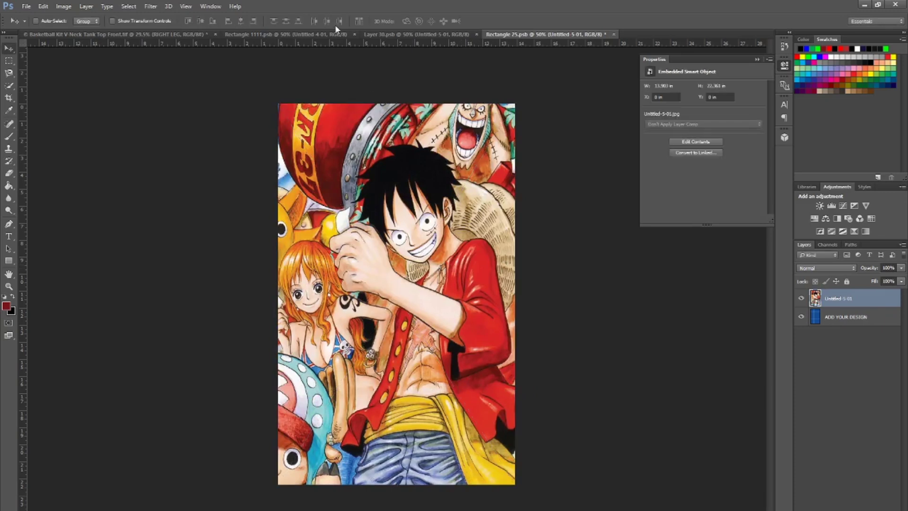
left_click(165, 33)
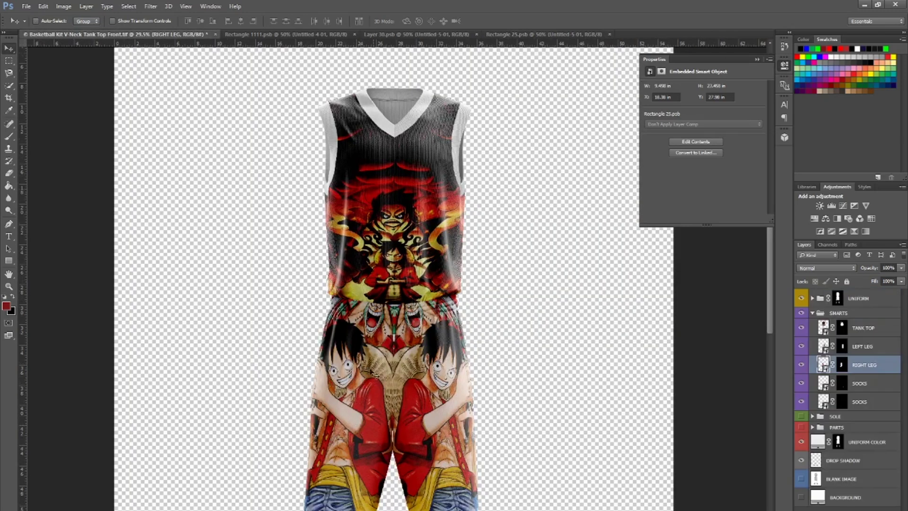
- Show the PARTS trim group and hide its orange INNER SIDE layer
scroll(410, 236, "down", 1, "alt")
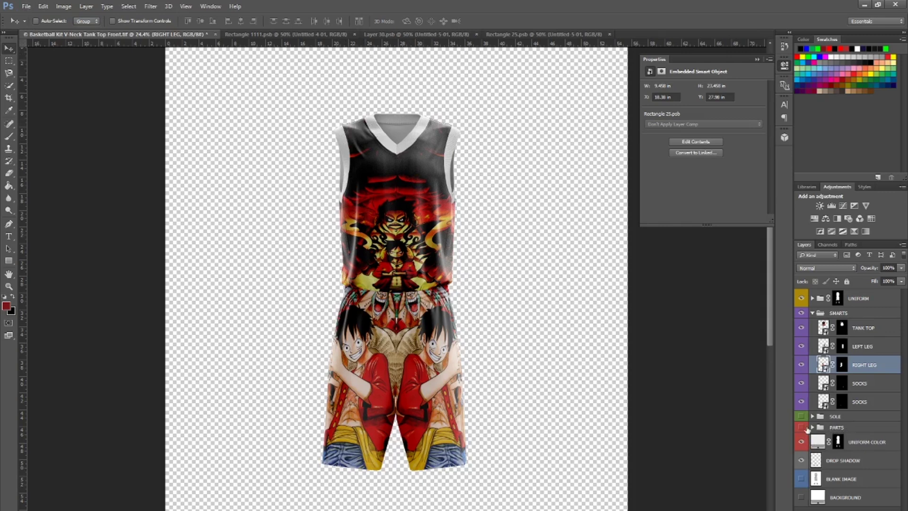
left_click(813, 427)
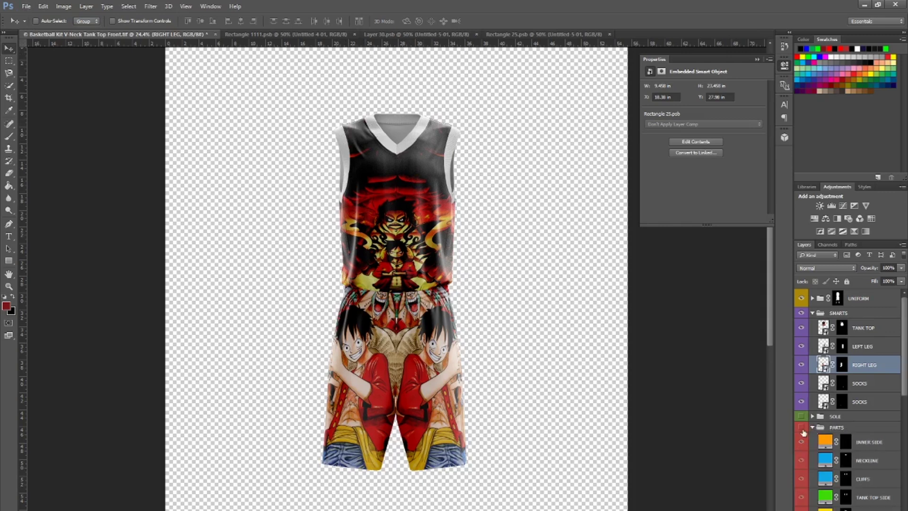
left_click(802, 428)
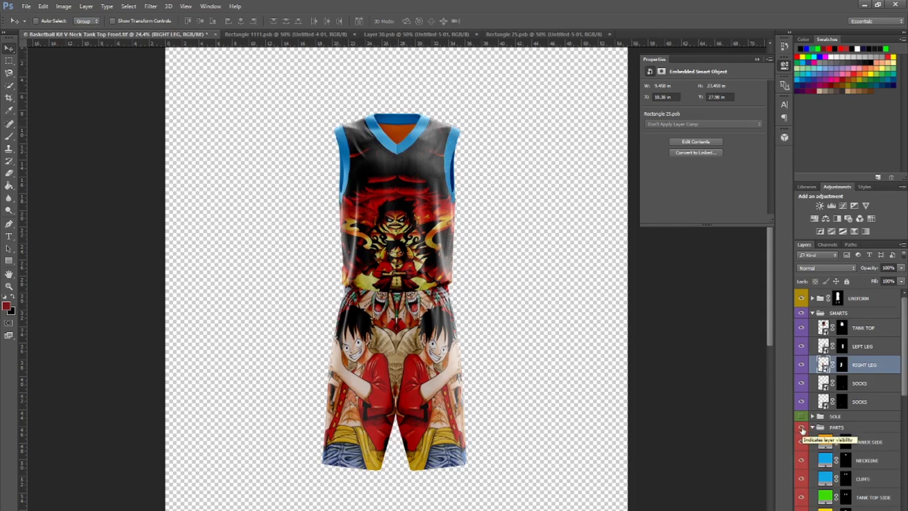
left_click(802, 444)
- Set the NECKLINE fill to red cc0033 and copy that hex value
double_click(826, 461)
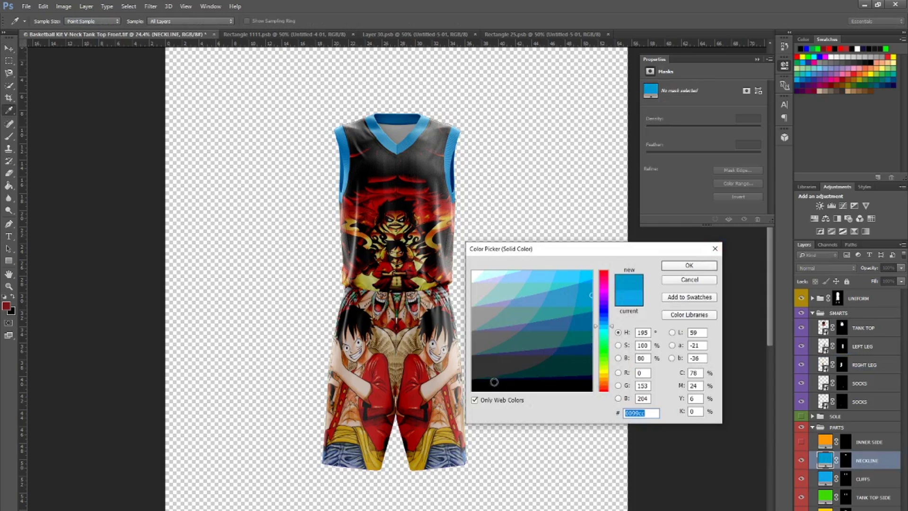
left_click(474, 389)
left_click_drag(543, 371, 564, 309)
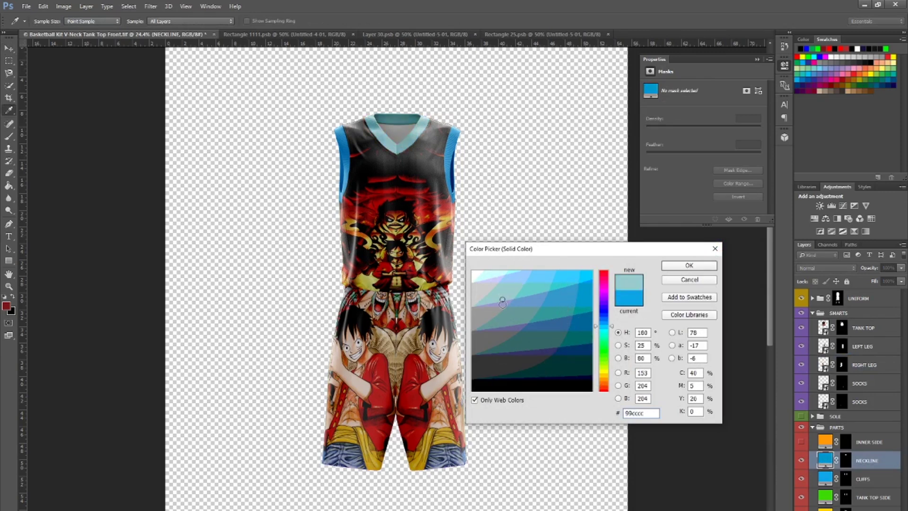
mouse_move(565, 309)
left_mouse_down()
mouse_move(516, 345)
mouse_move(554, 328)
left_mouse_up()
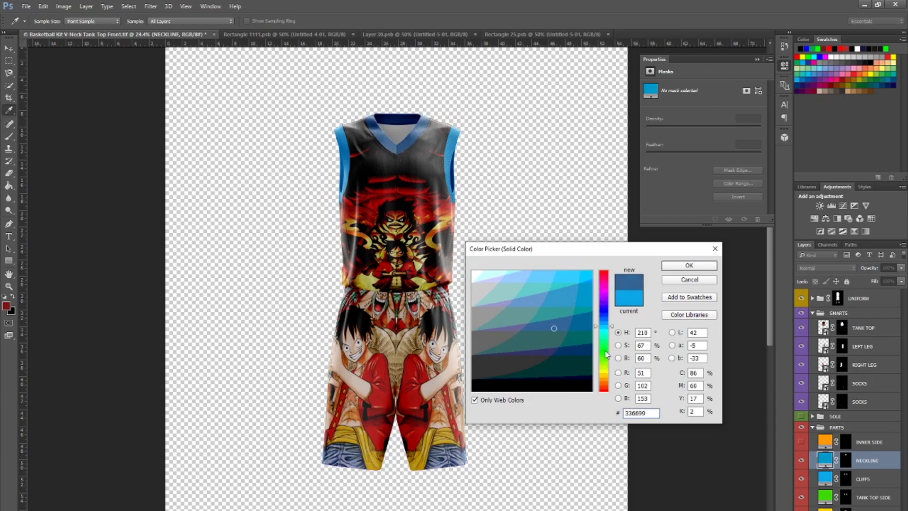
left_click(605, 274)
mouse_move(587, 295)
left_mouse_down()
mouse_move(548, 292)
mouse_move(591, 292)
mouse_move(588, 274)
mouse_move(588, 293)
left_mouse_up()
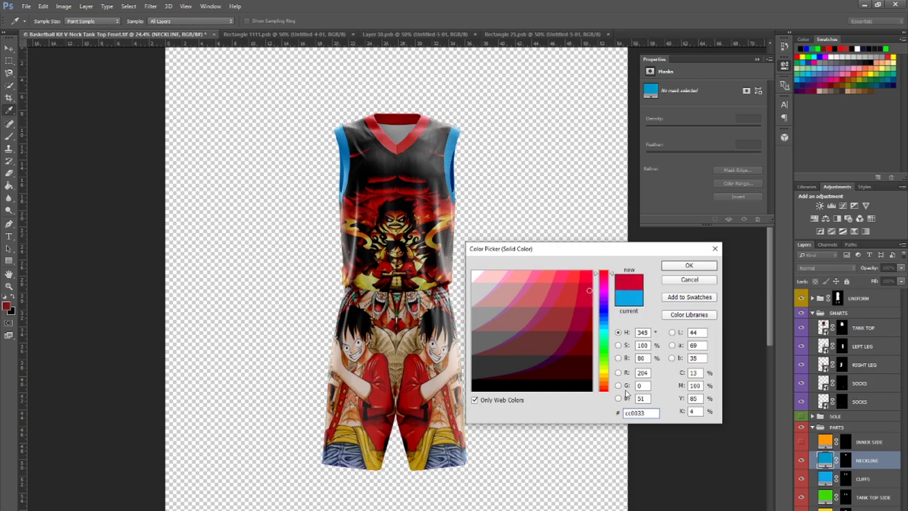
left_click_drag(651, 413, 629, 413)
right_click(644, 415)
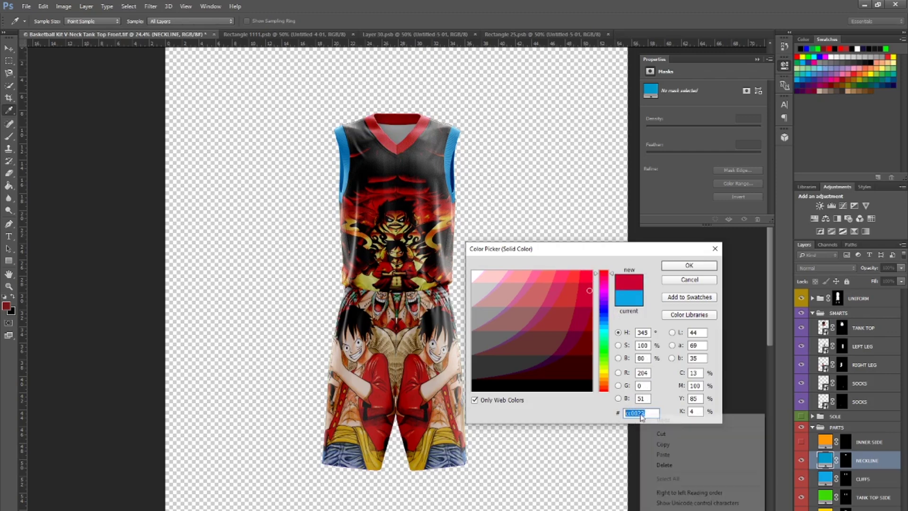
left_click(668, 443)
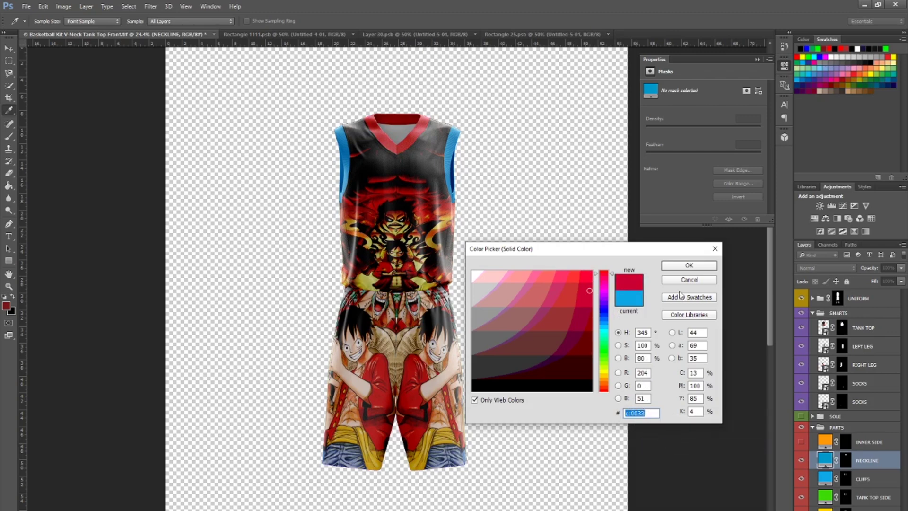
left_click(689, 266)
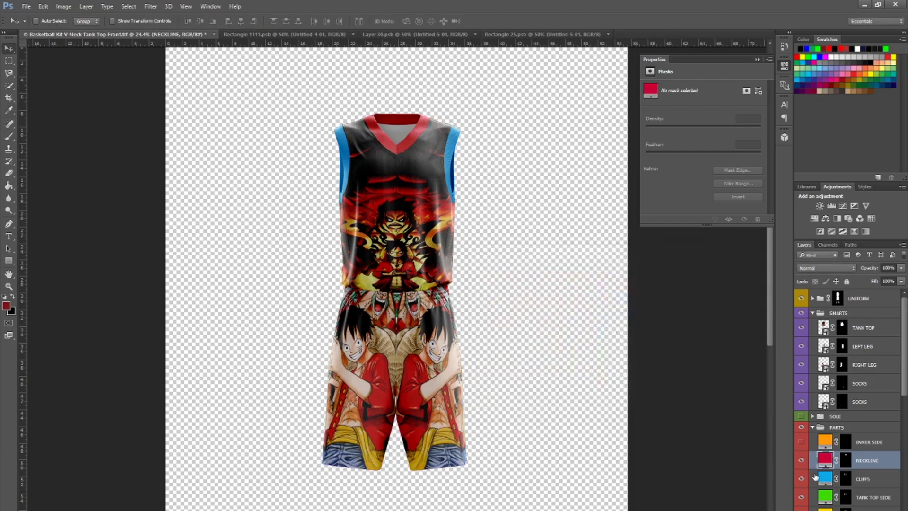
- Paste cc0033 into the CUFFS fill so the cuffs match the red neckline
double_click(826, 479)
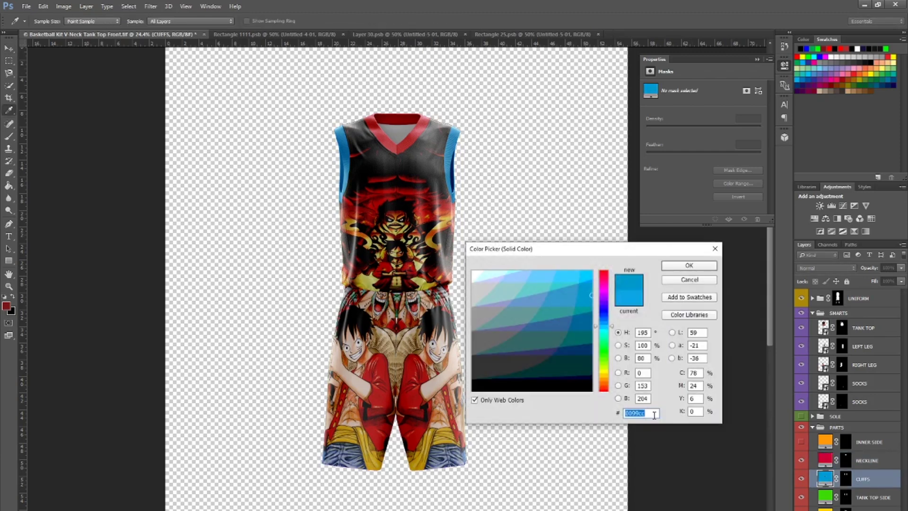
right_click(632, 411)
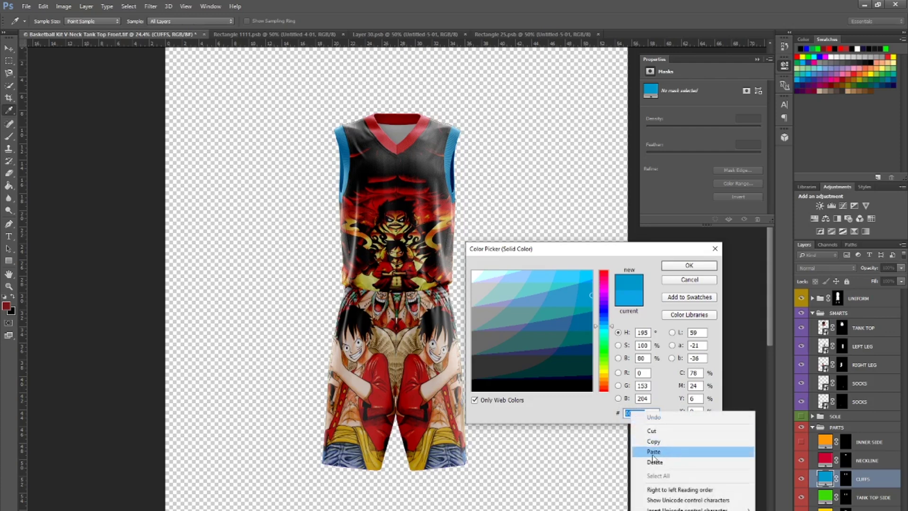
left_click(655, 452)
left_click(689, 265)
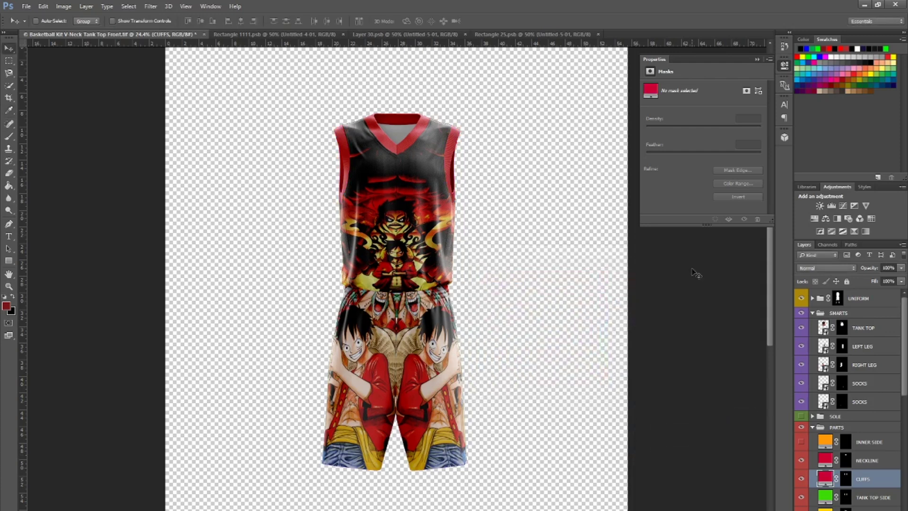
scroll(488, 223, "down", 1)
scroll(481, 227, "down", 1)
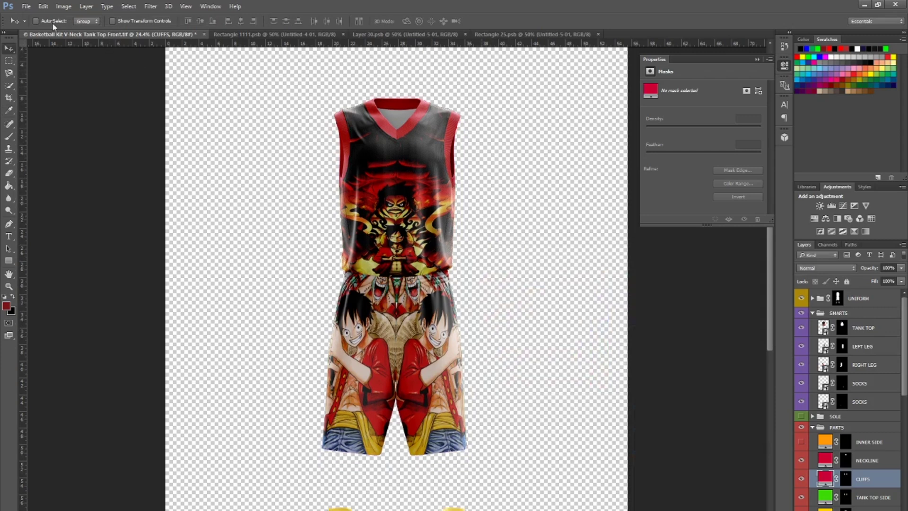
- Export the mockup as PNG 'Basketball Kit V-Neck Tank Top Front' into Pictures > onepiece
left_click(26, 6)
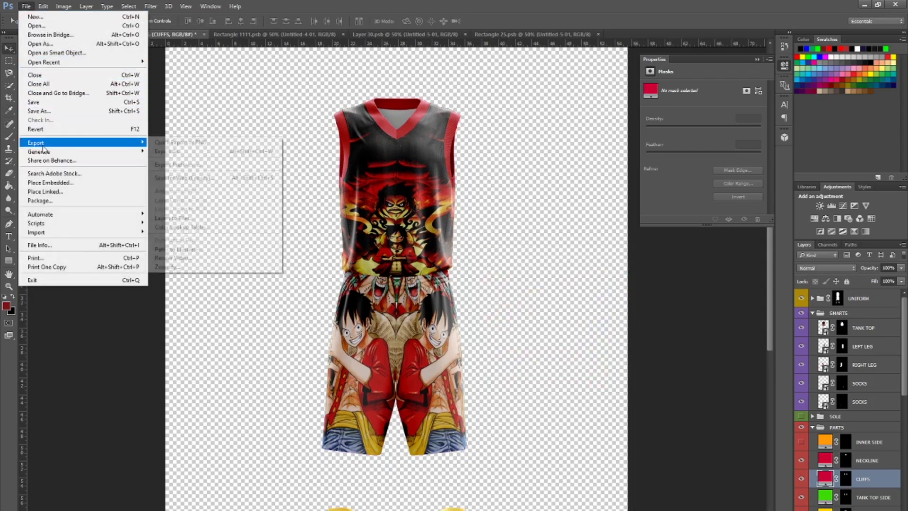
mouse_move(81, 143)
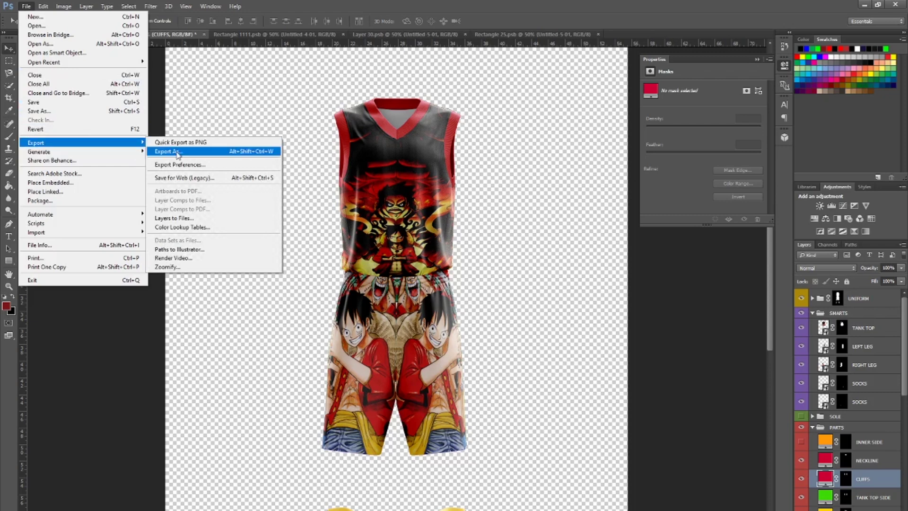
left_click(179, 152)
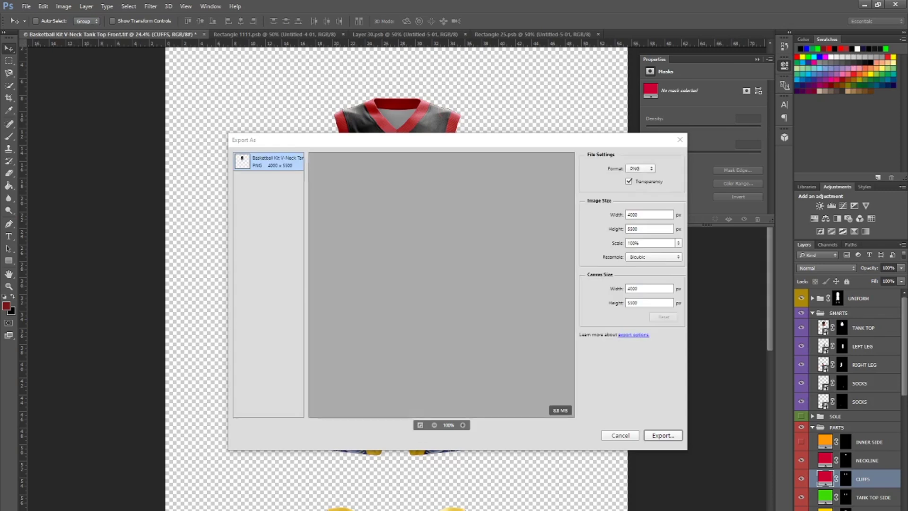
left_click(660, 435)
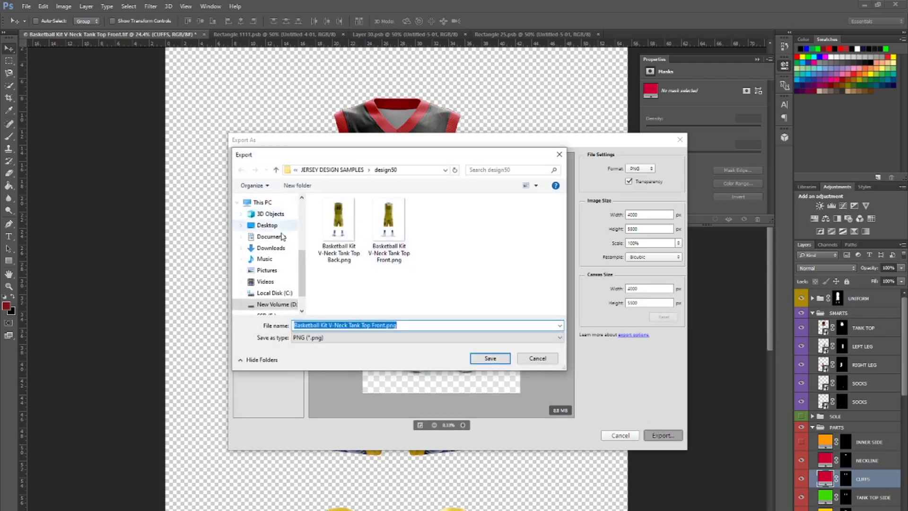
left_click(267, 270)
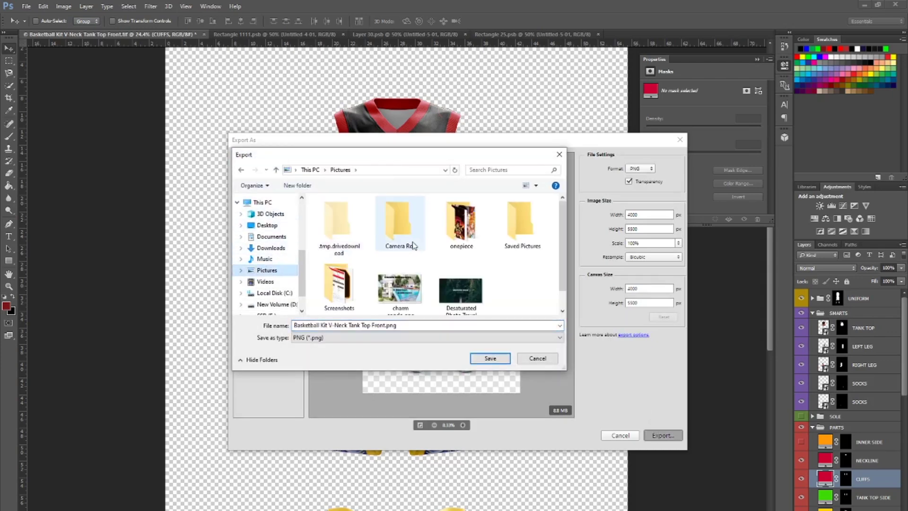
double_click(465, 232)
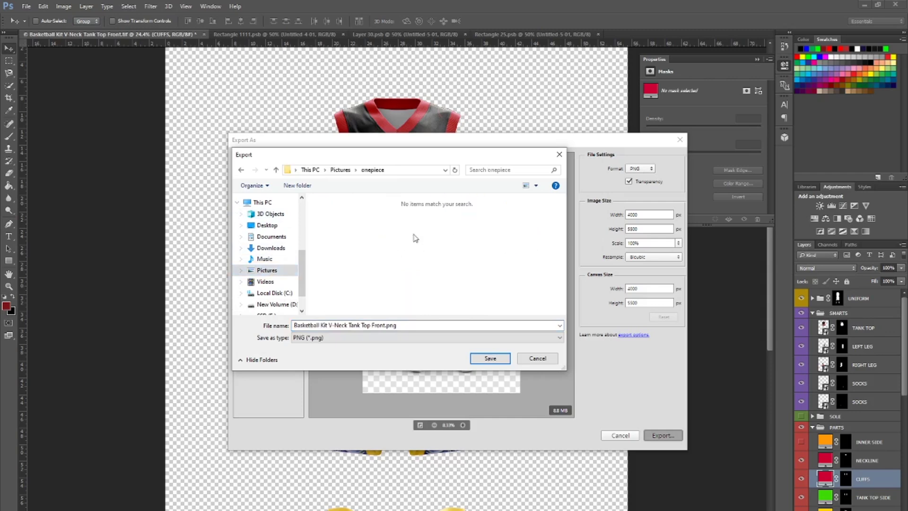
left_click(490, 360)
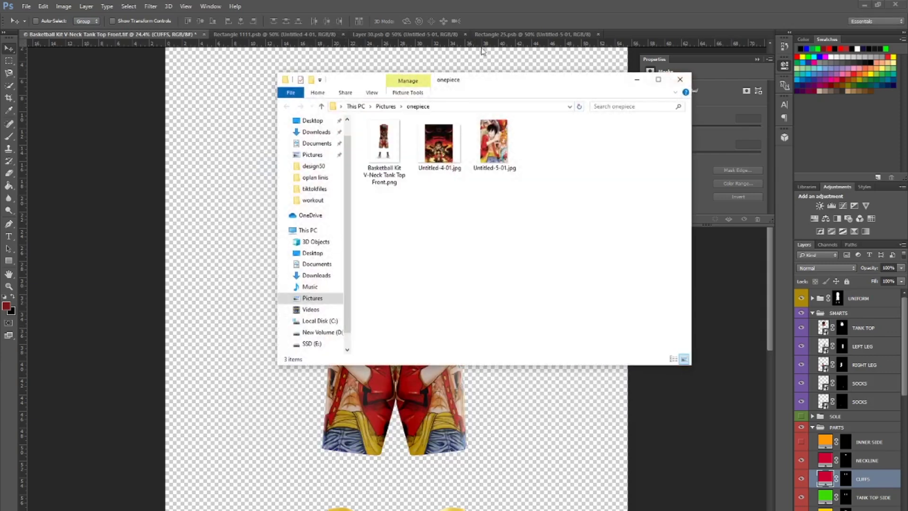
left_click(340, 34)
- Close the Layer 30.psb and Rectangle 25.psb tabs and open Basketball Kit V-Neck Tank Top Back.tif
left_click(327, 34)
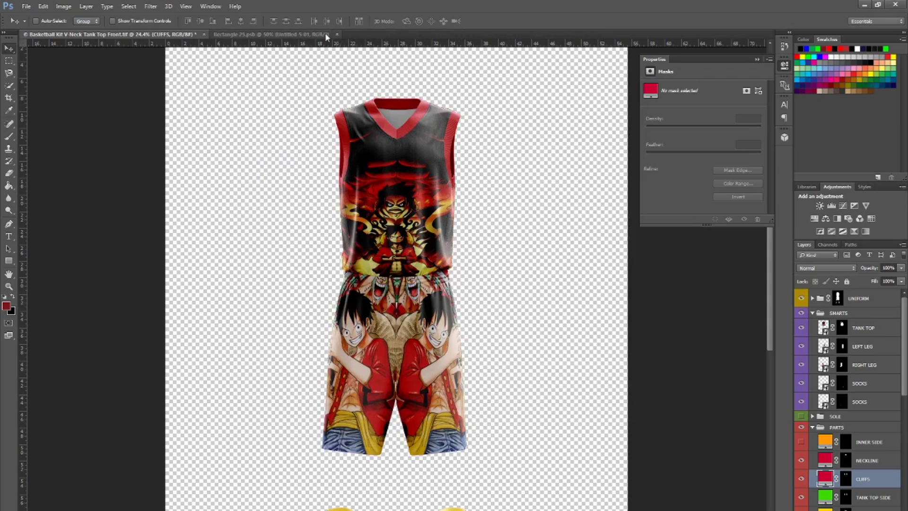
left_click(332, 34)
left_click(26, 8)
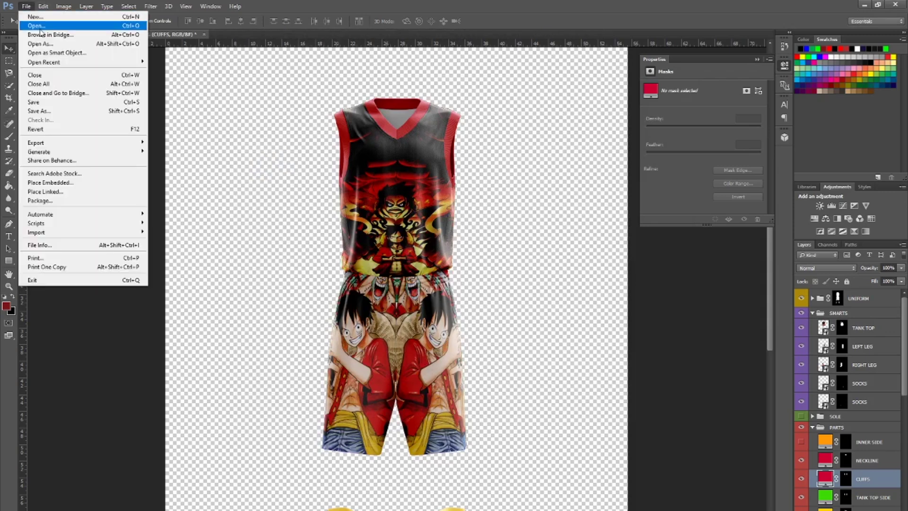
left_click(40, 24)
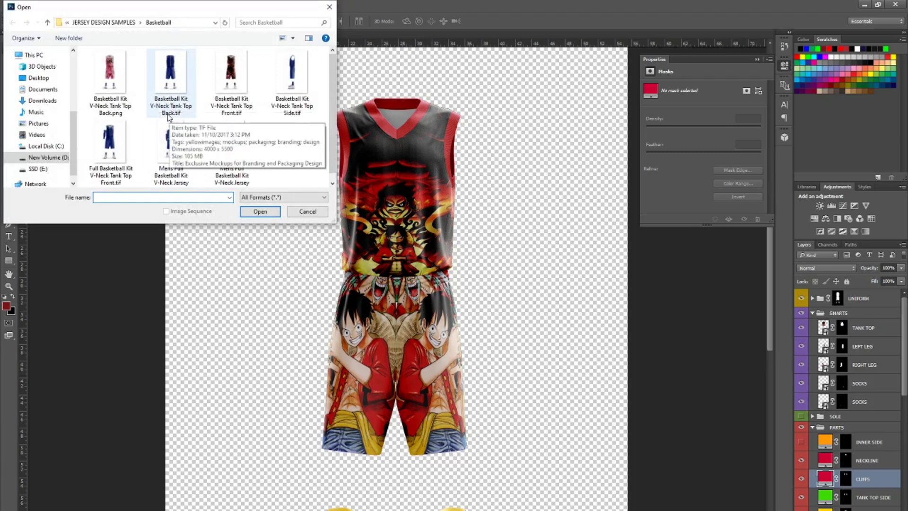
double_click(170, 85)
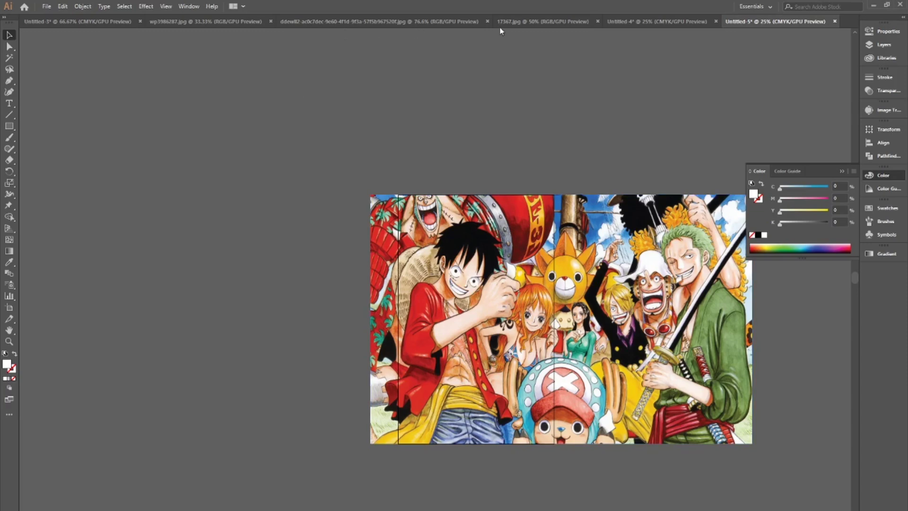
- Copy the purple shirt panel from the Untitled-3 jersey layout
left_click(553, 22)
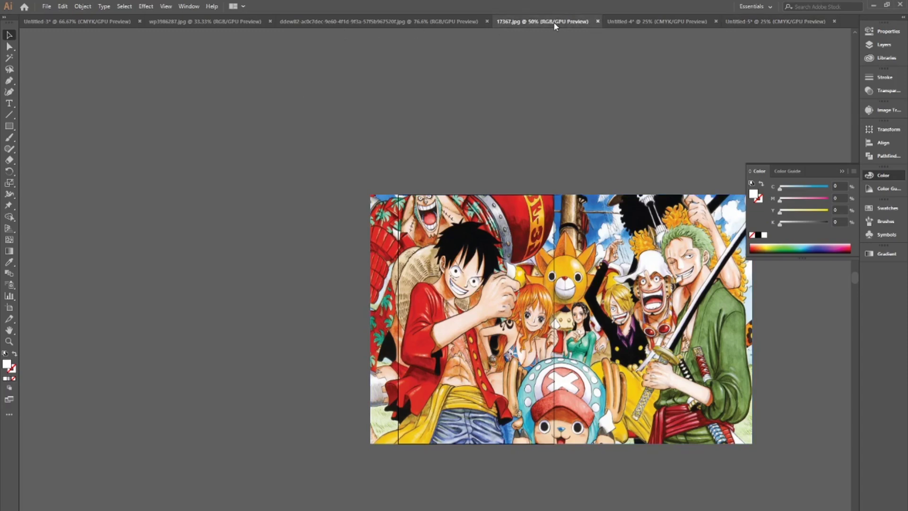
left_click(622, 22)
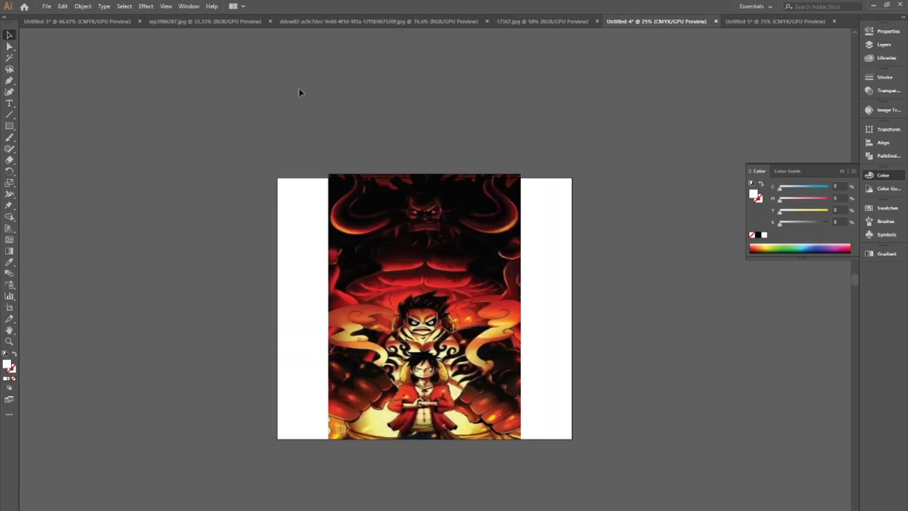
left_click(105, 21)
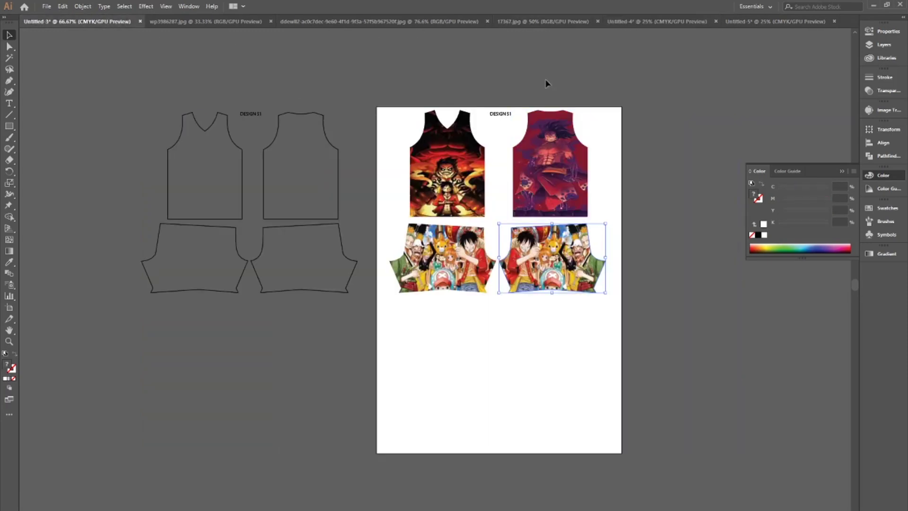
left_click(562, 177)
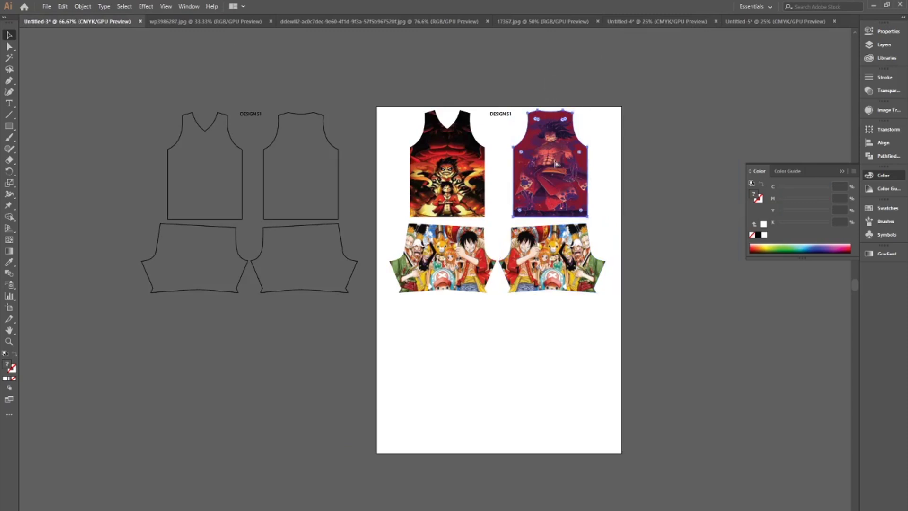
right_click(555, 164)
left_click(545, 147)
- Replace Untitled-4's fiery artwork with the pasted shirt, enlarged to fill the artboard
left_click(634, 21)
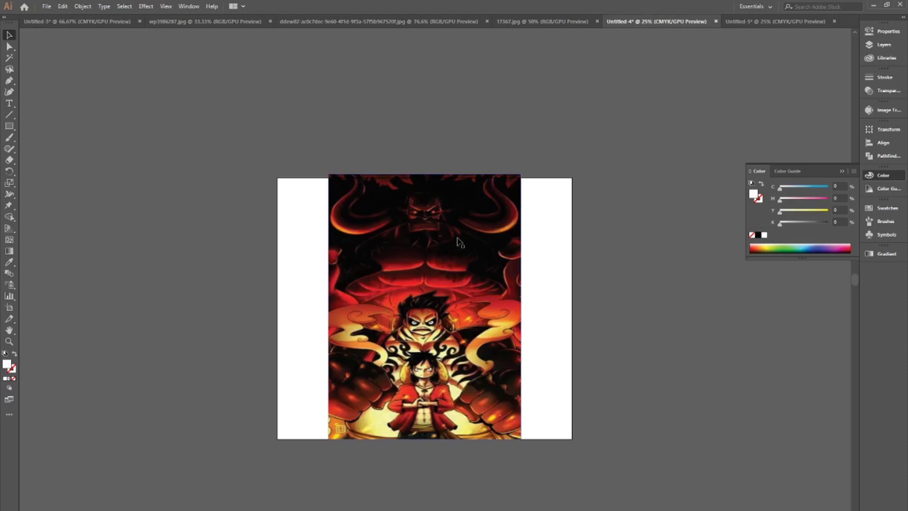
key("ctrl+a")
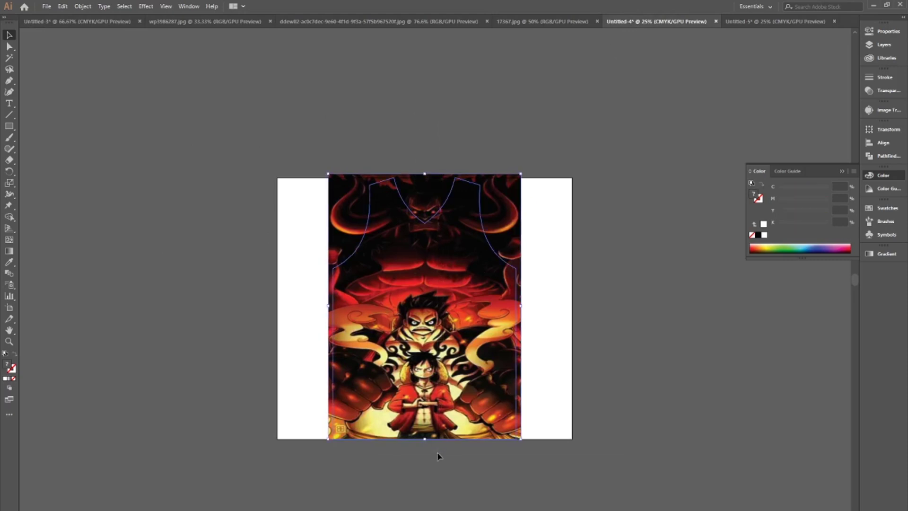
key("Delete")
key("ctrl+v")
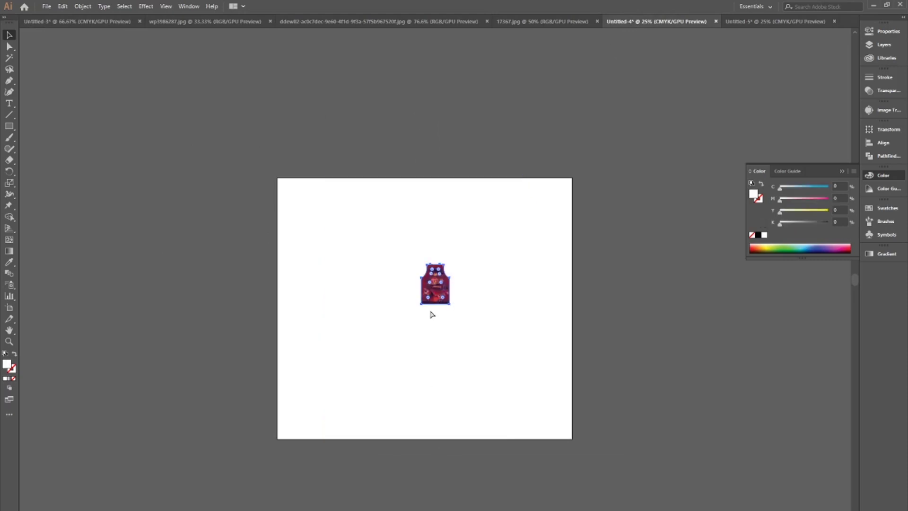
left_click_drag(441, 296, 332, 437)
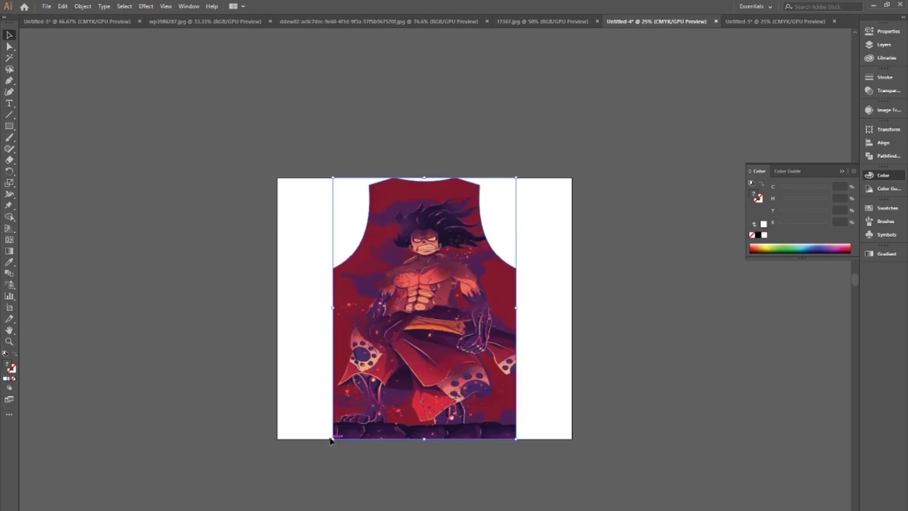
- Release the shirt's clipping mask and widen the image evenly across the artboard
right_click(430, 314)
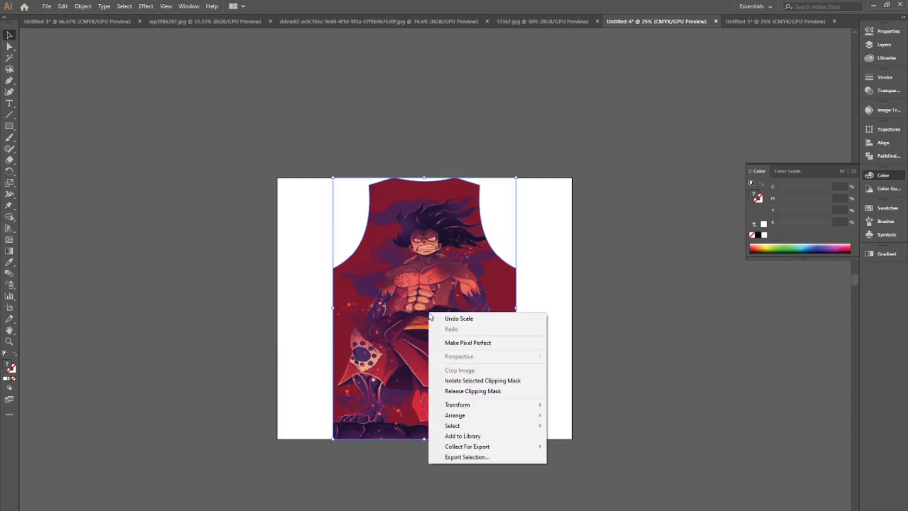
left_click(477, 392)
left_click(602, 249)
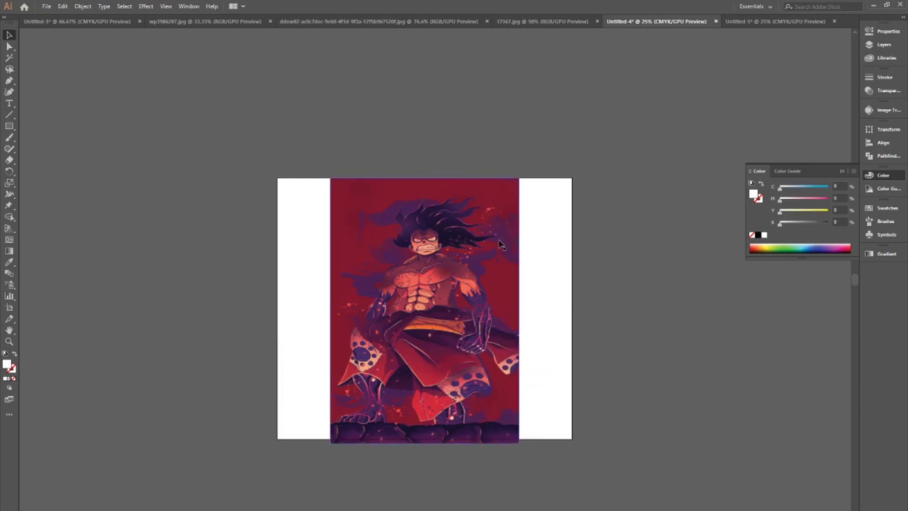
left_click_drag(520, 309, 534, 309)
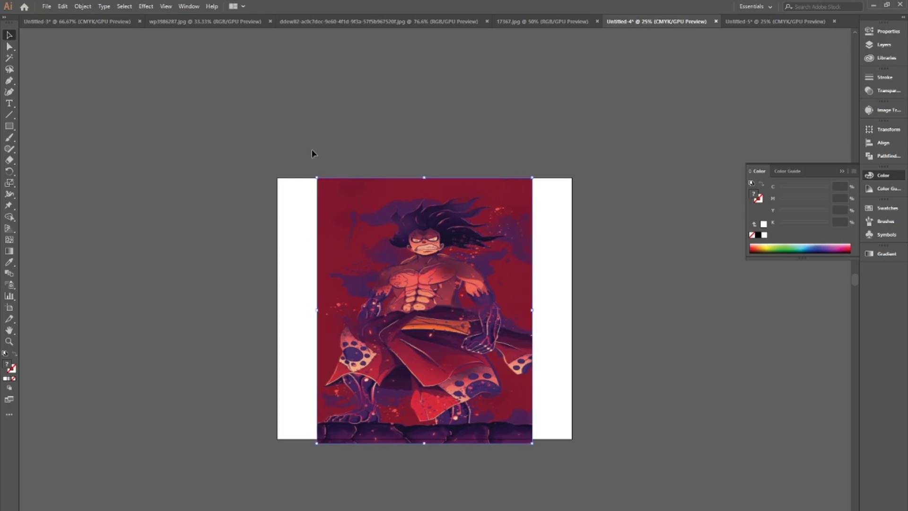
- Export the Untitled-4 artboard as Untitled-4-01.jpg with the RGB colour model
left_click(48, 7)
mouse_move(64, 173)
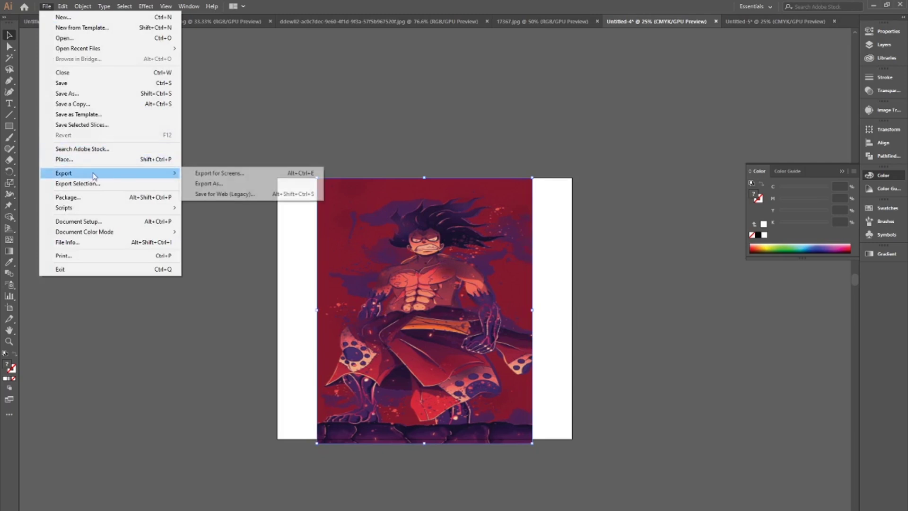
left_click(223, 187)
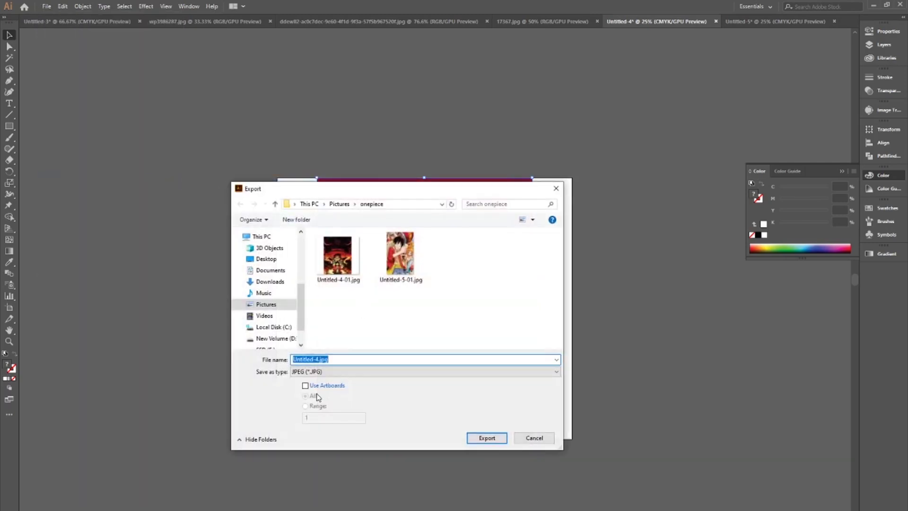
left_click(305, 385)
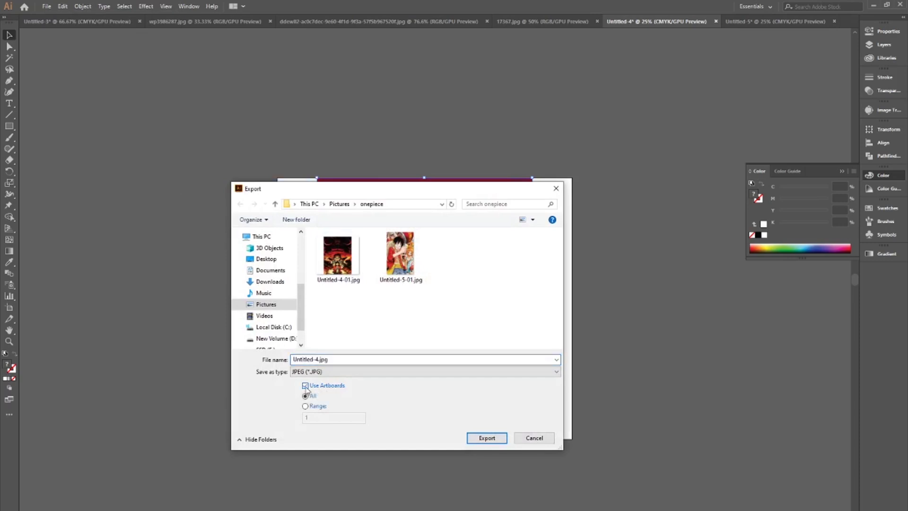
left_click(346, 278)
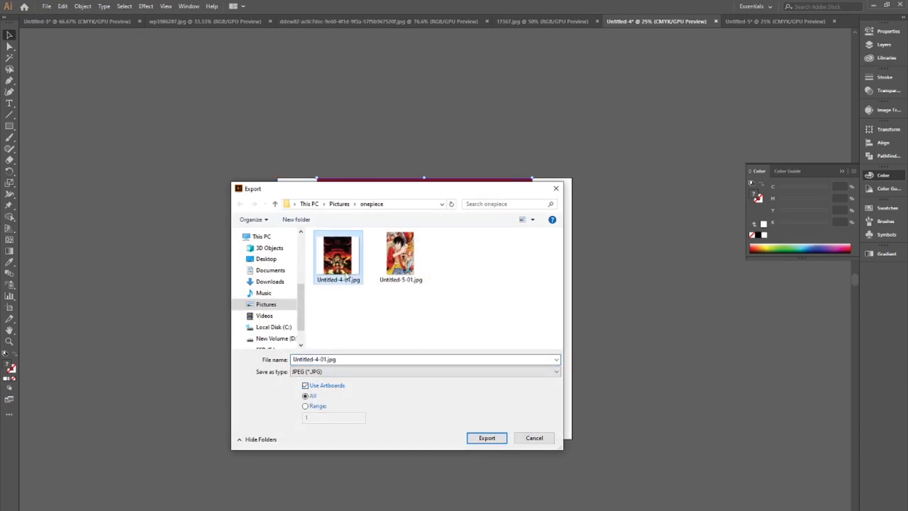
left_click(480, 438)
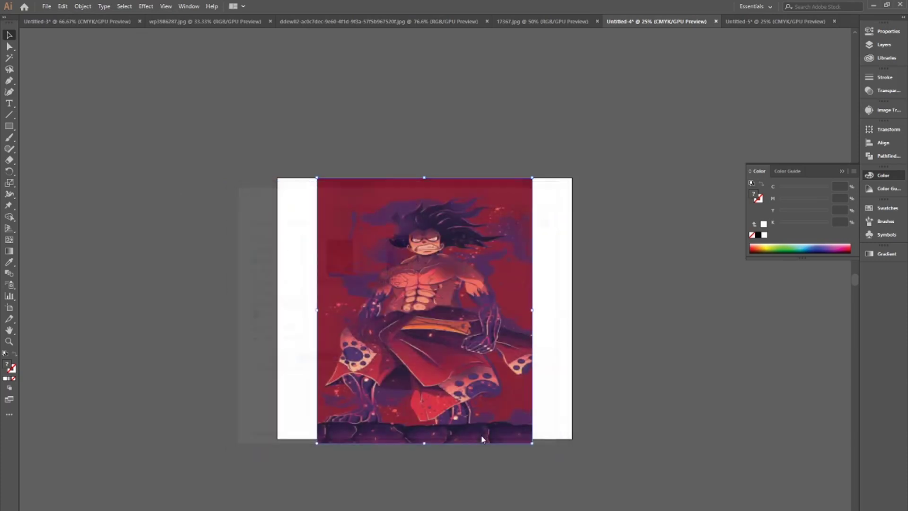
left_click(314, 217)
left_click(305, 227)
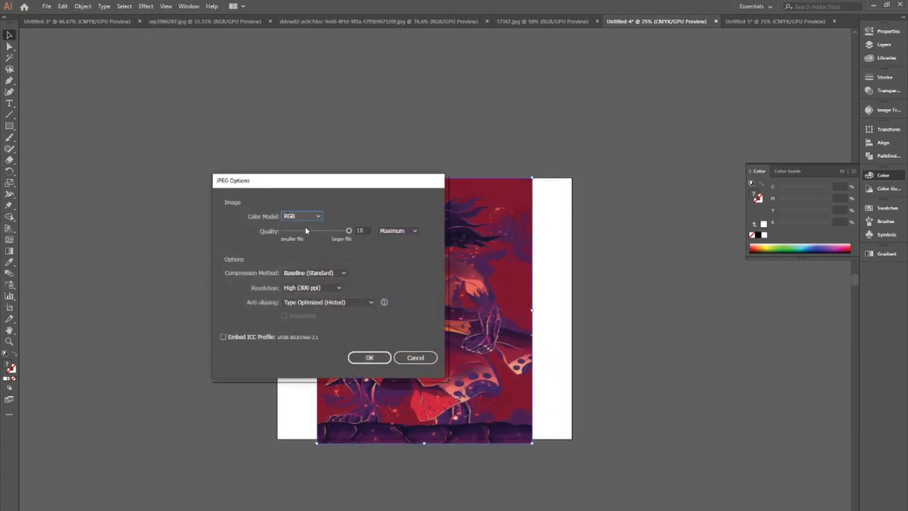
left_click(369, 357)
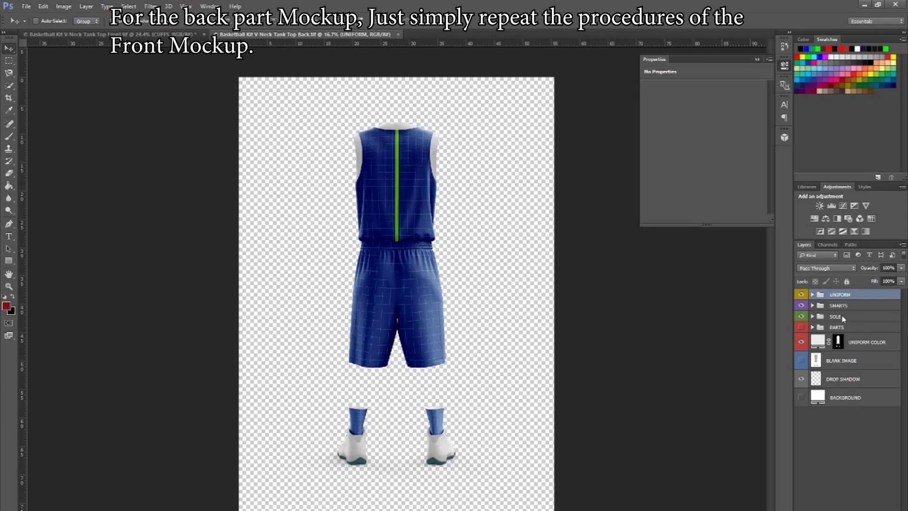
- Place the exported red Luffy image into the TANK TOP smart object, fit it, and save
left_click(813, 306)
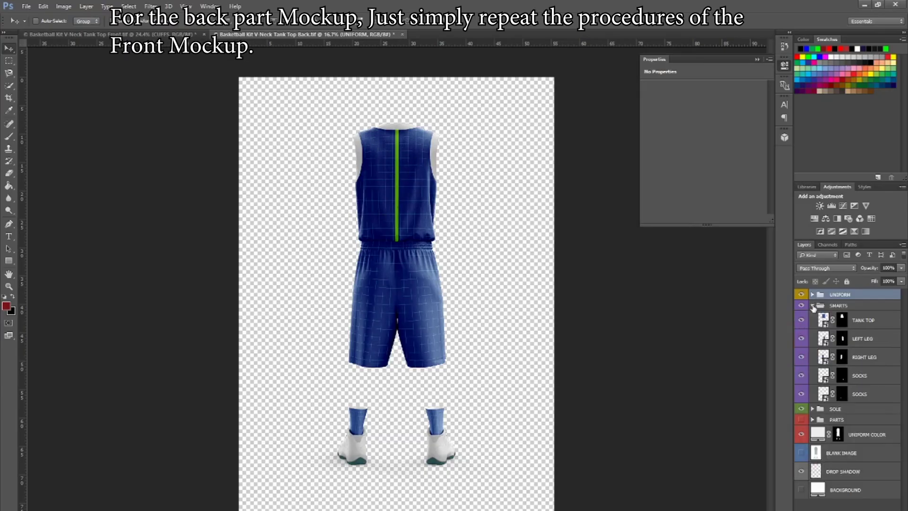
double_click(824, 321)
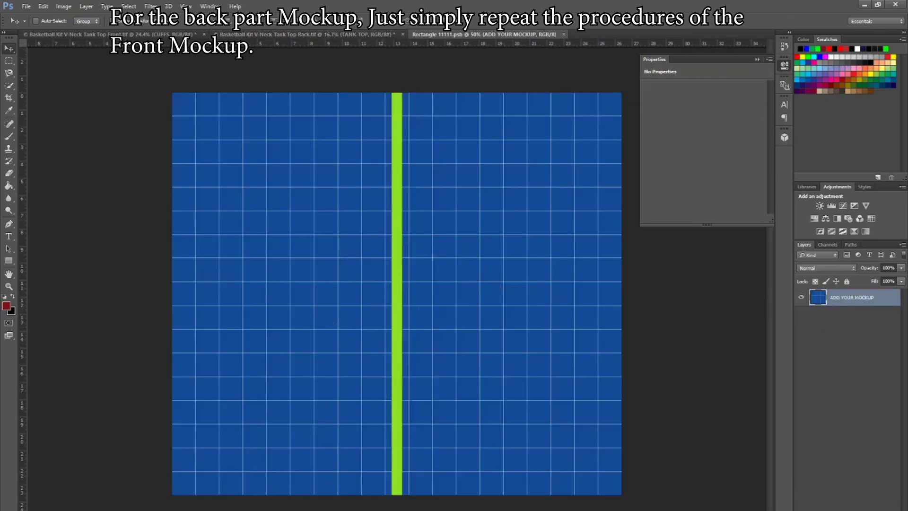
left_click(287, 492)
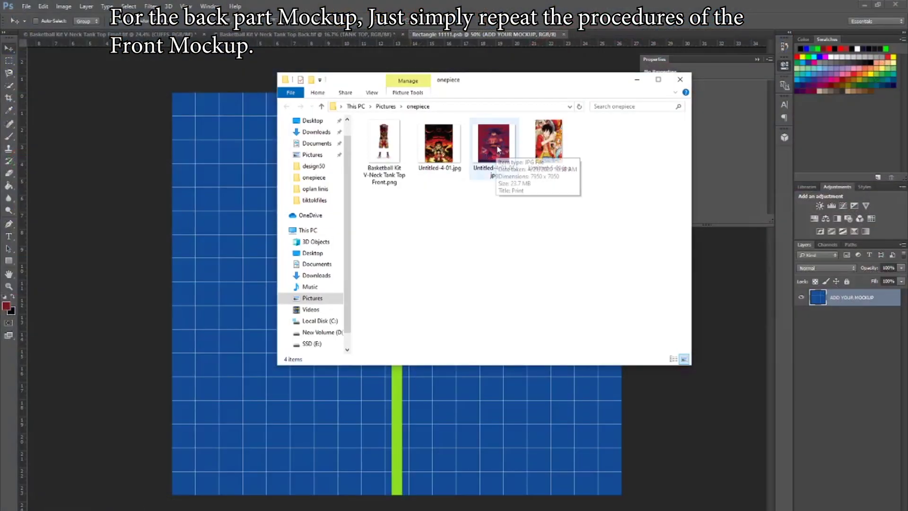
left_click_drag(498, 149, 397, 410)
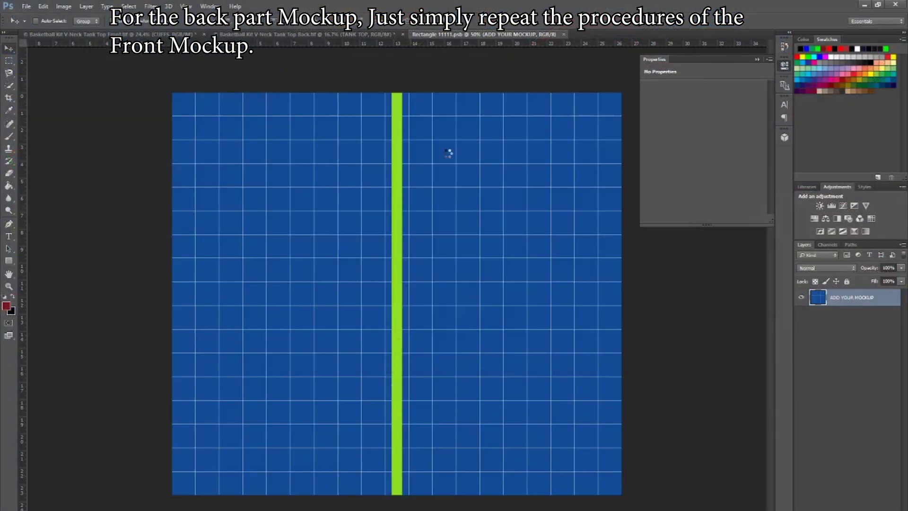
left_click_drag(394, 108, 396, 93)
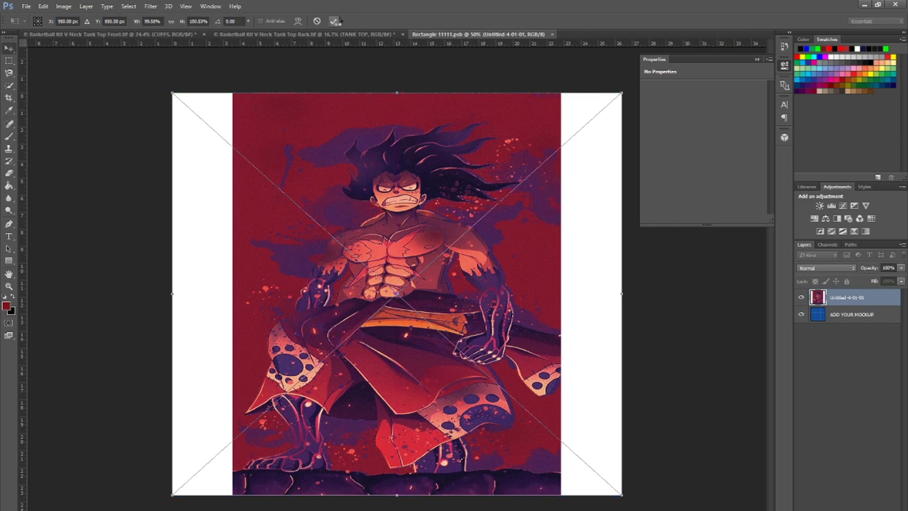
key("Return")
key("ctrl+s")
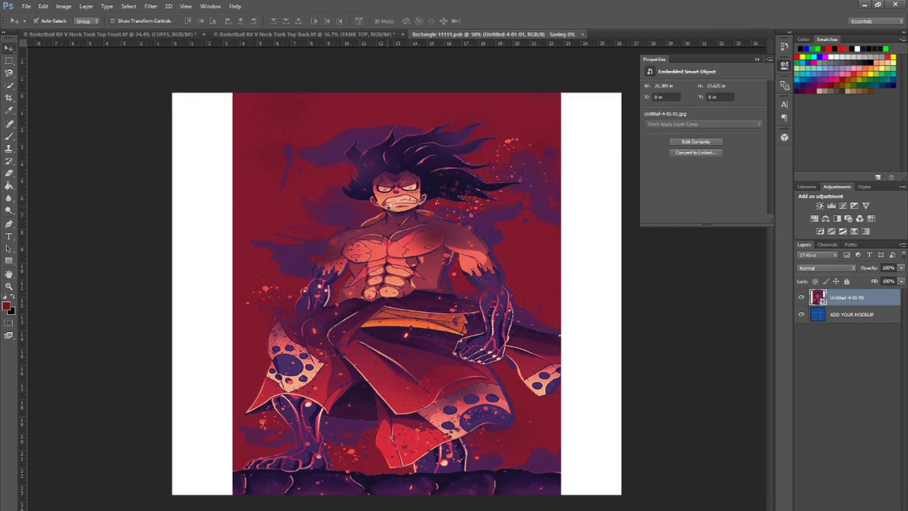
- Return to the back tank top mockup and open the LEFT LEG smart object
left_click(164, 35)
left_click(270, 36)
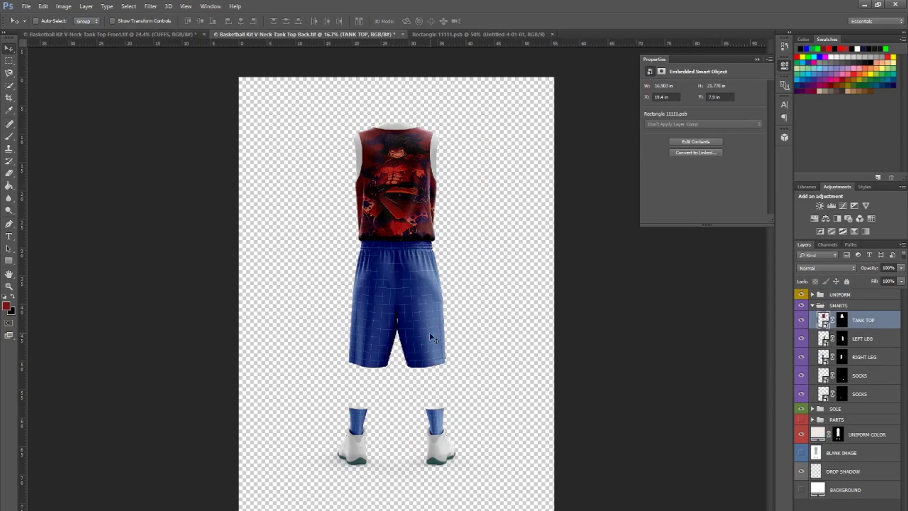
double_click(824, 339)
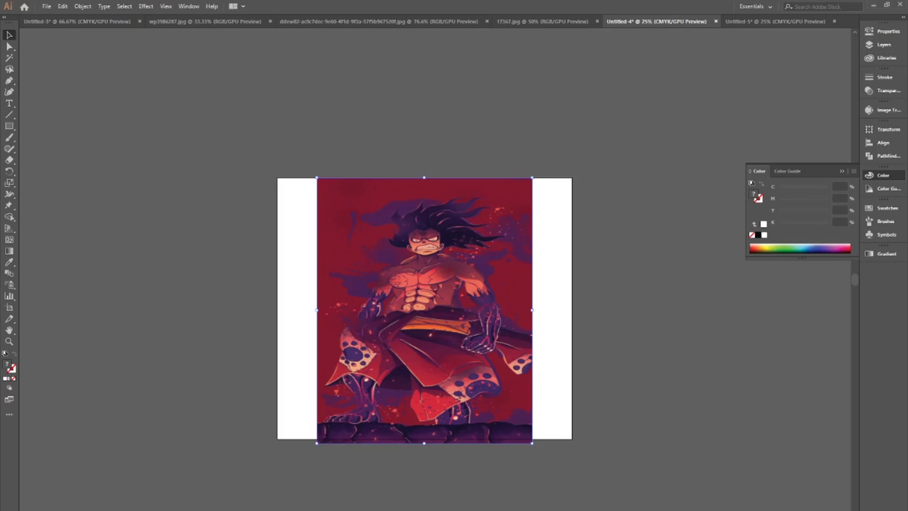
- Draw a vertical line down the middle of the Untitled-5 crew artwork
left_click(766, 22)
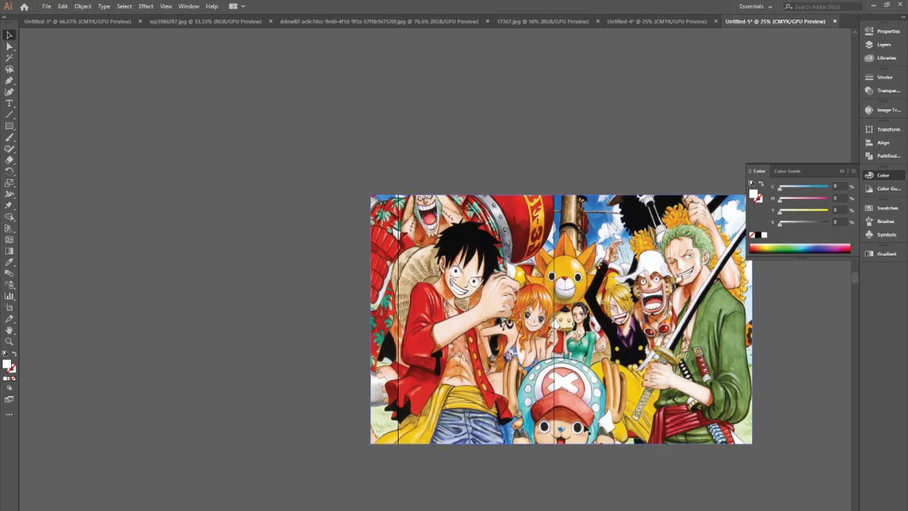
left_click(9, 81)
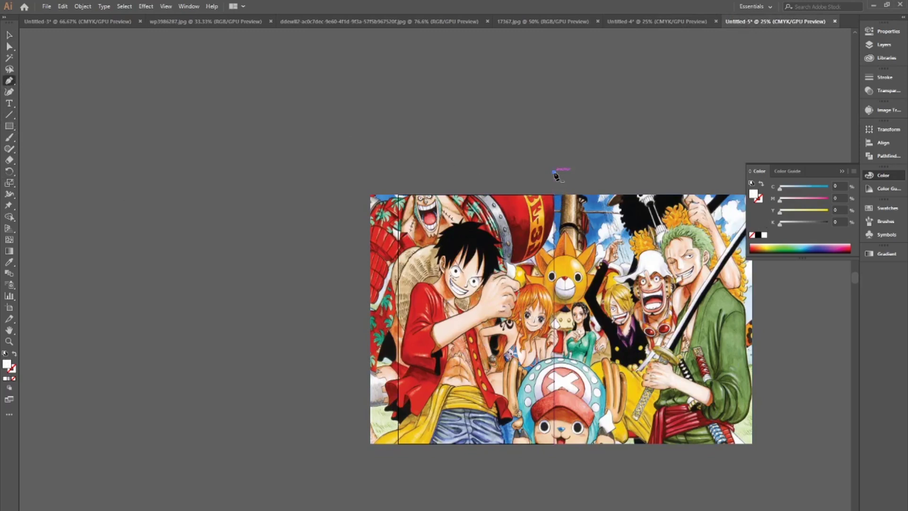
left_click(555, 172)
left_click(554, 464)
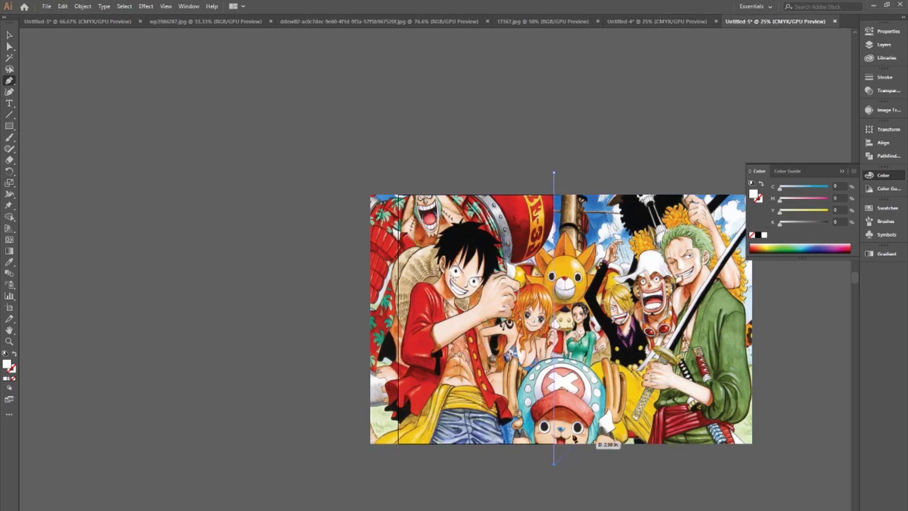
key("v")
left_click(578, 133)
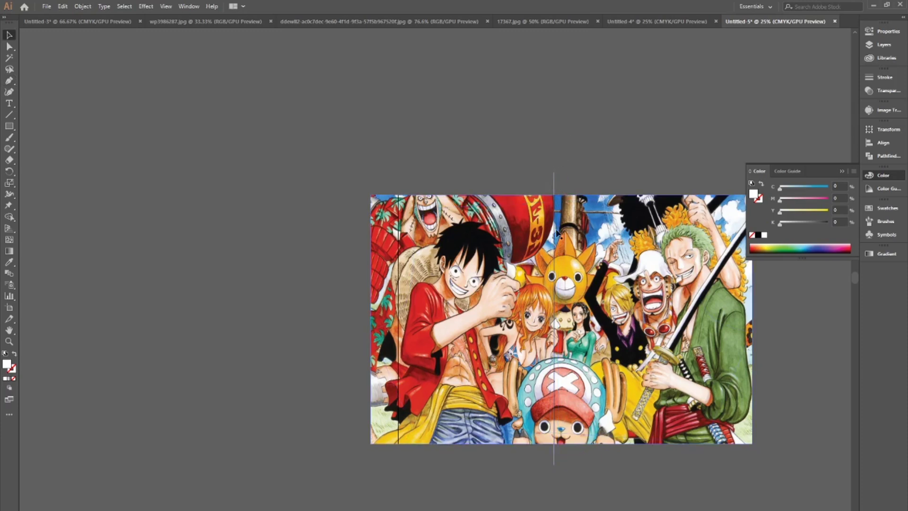
- Shift all the Untitled-5 artwork about 11 in to the left
key("ctrl+a")
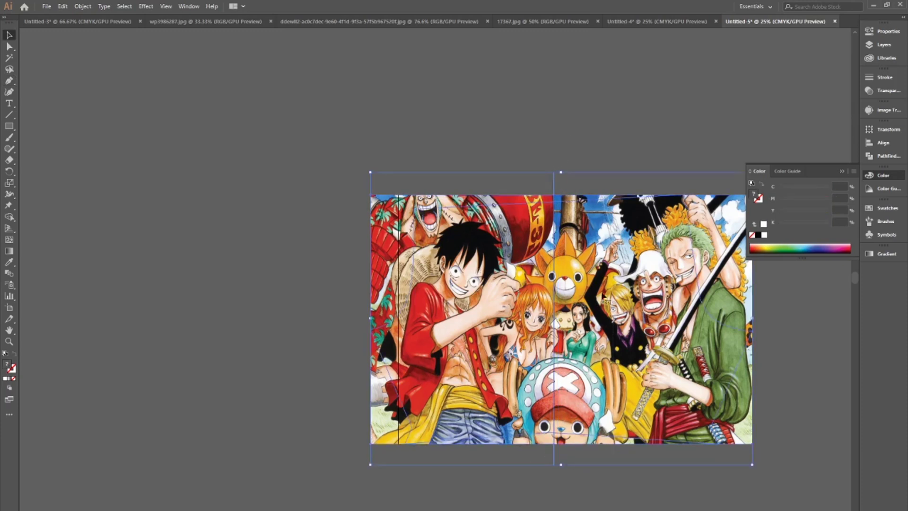
left_click_drag(608, 300, 454, 297)
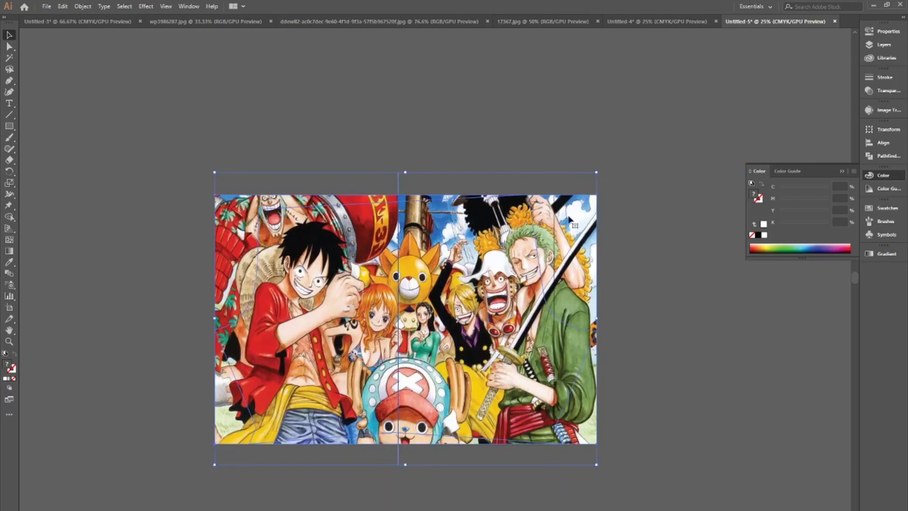
left_click(465, 173)
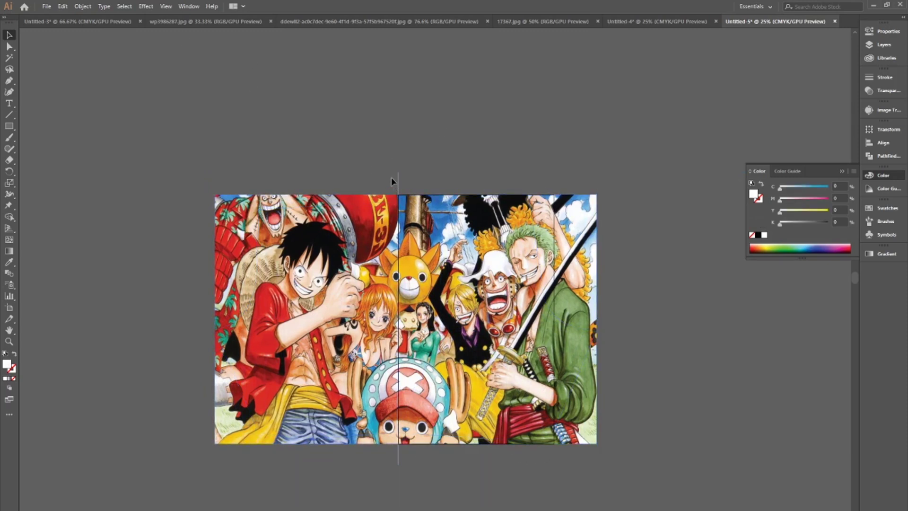
left_click(45, 7)
mouse_move(63, 173)
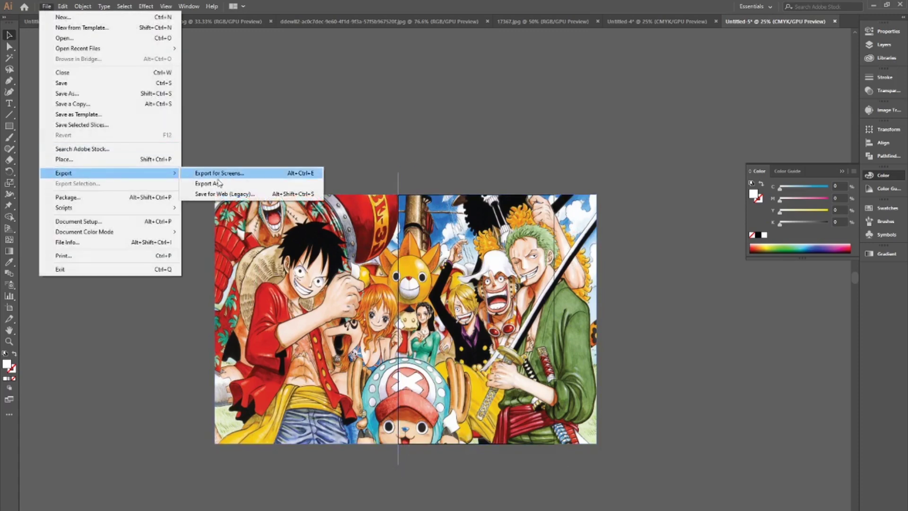
- Export the artboard as an RGB JPEG (Untitled-5-01.jpg) into the onepiece folder
left_click(219, 183)
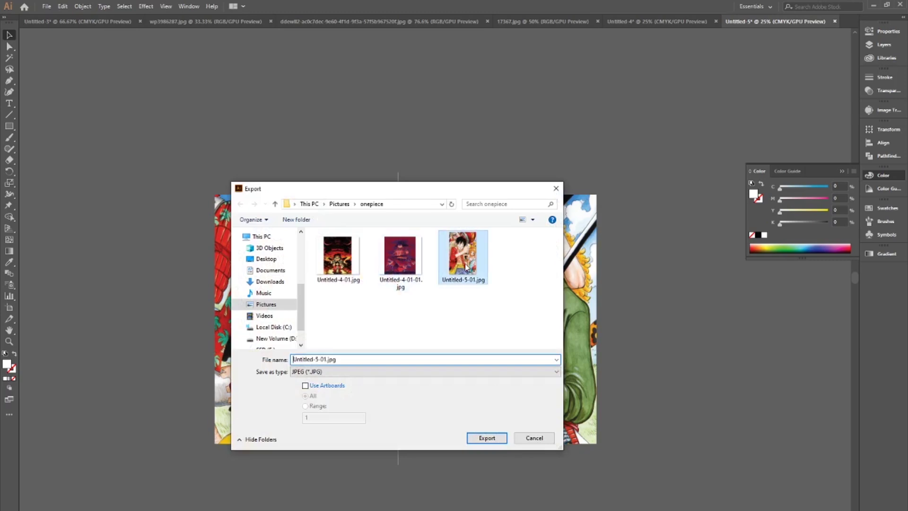
left_click(324, 388)
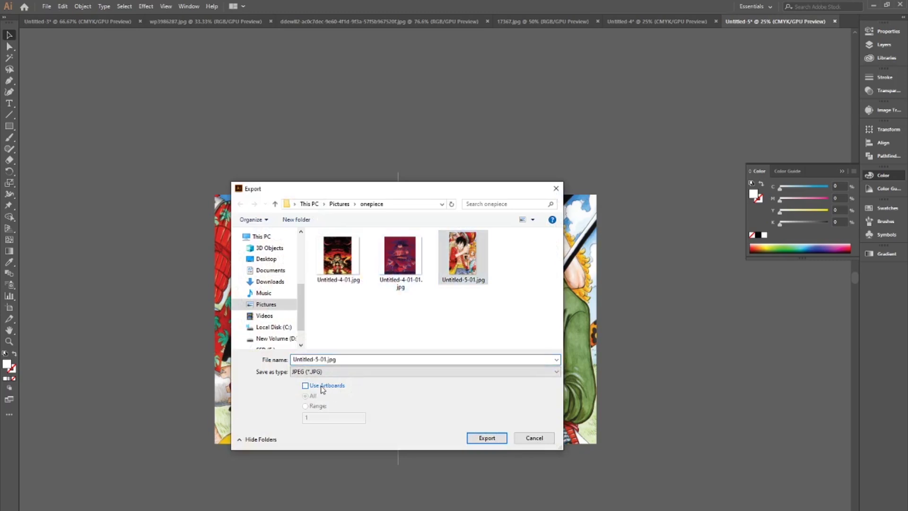
left_click(480, 441)
left_click(305, 216)
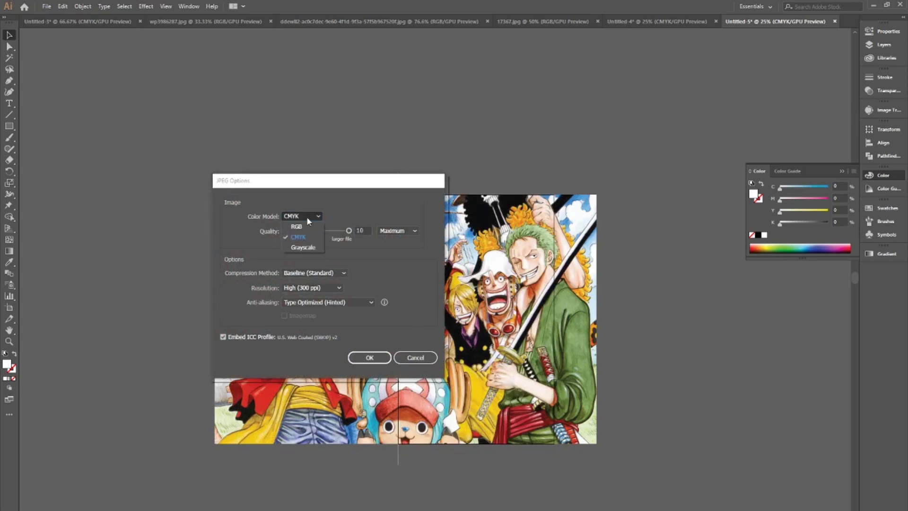
left_click(303, 224)
left_click(377, 360)
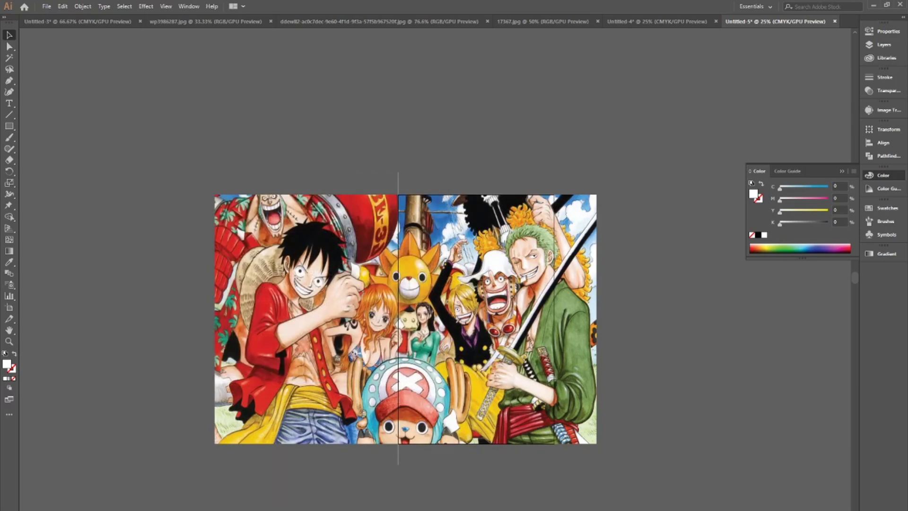
left_click(336, 492)
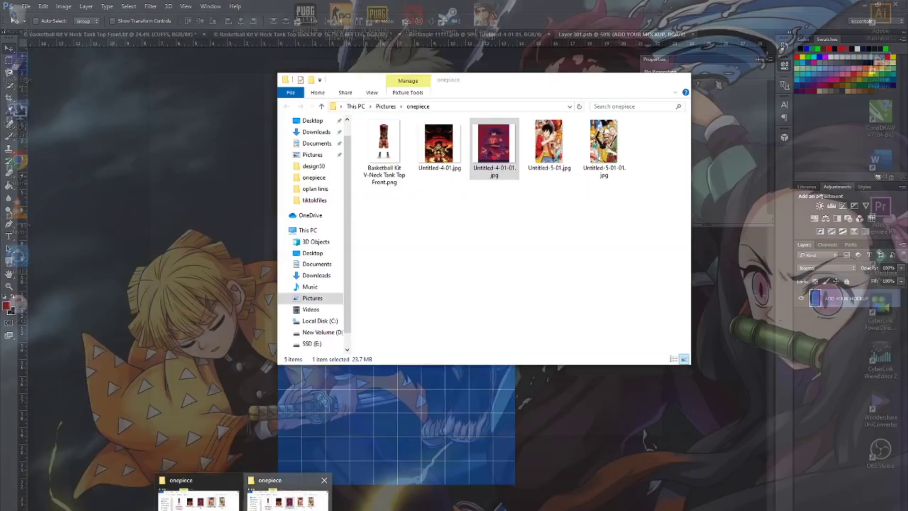
- Place the exported crew JPEG into the leg artwork, stretch it to fill, and flip it horizontally
left_click(287, 494)
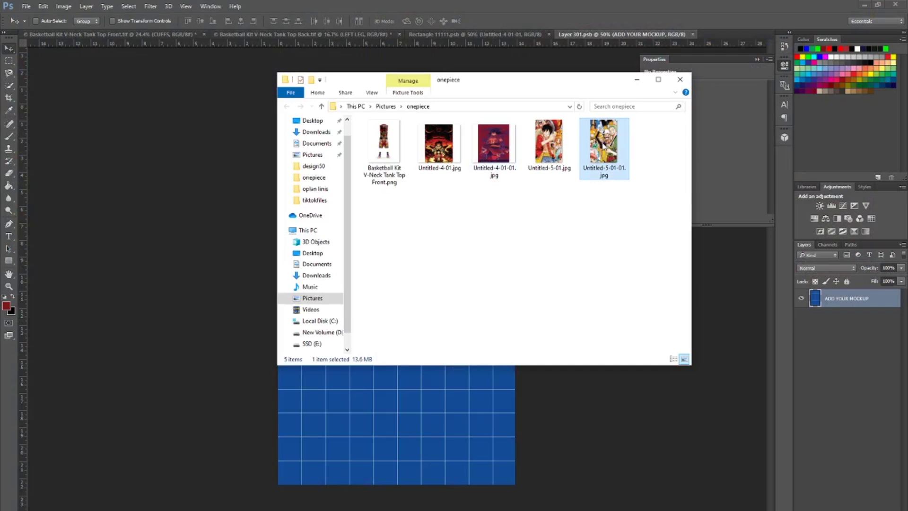
left_click_drag(604, 145, 375, 413)
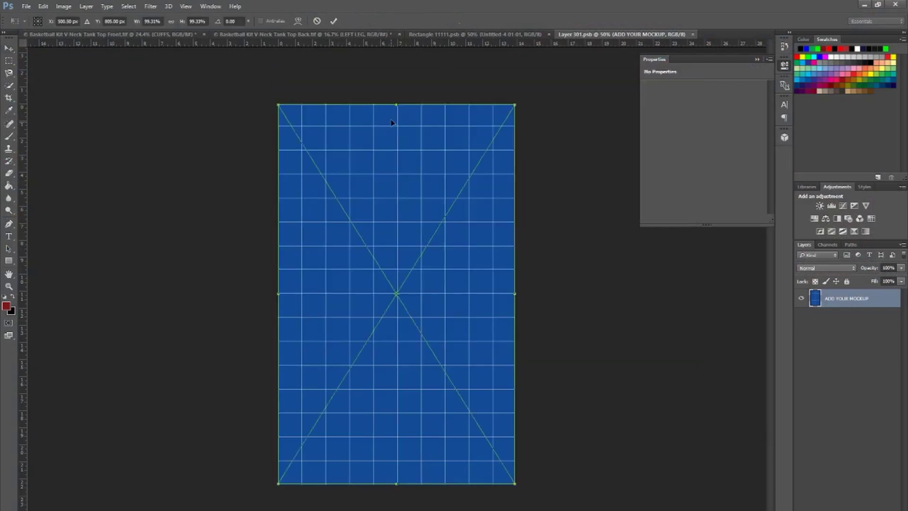
left_click_drag(397, 103, 397, 102)
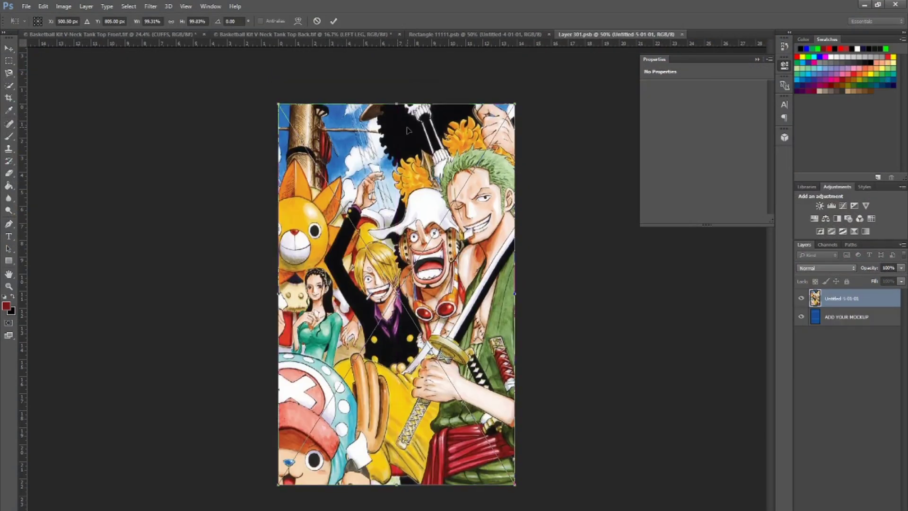
right_click(410, 294)
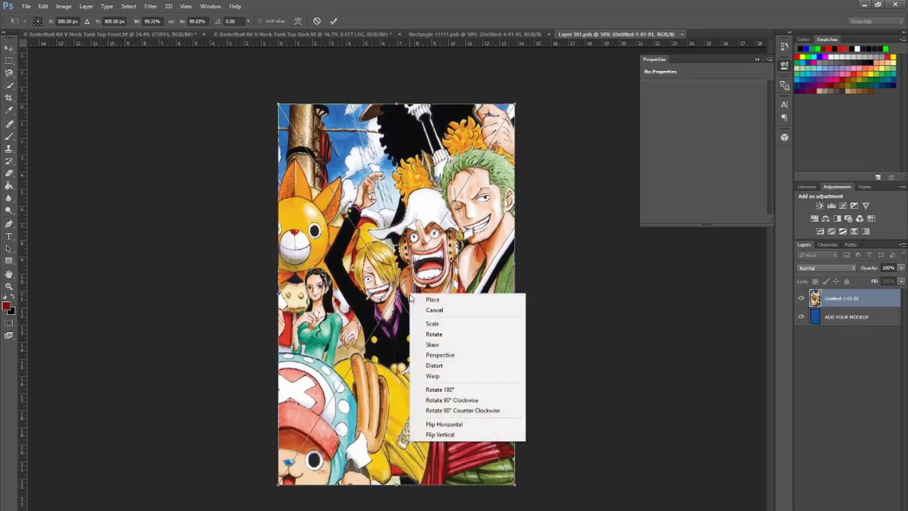
left_click(441, 424)
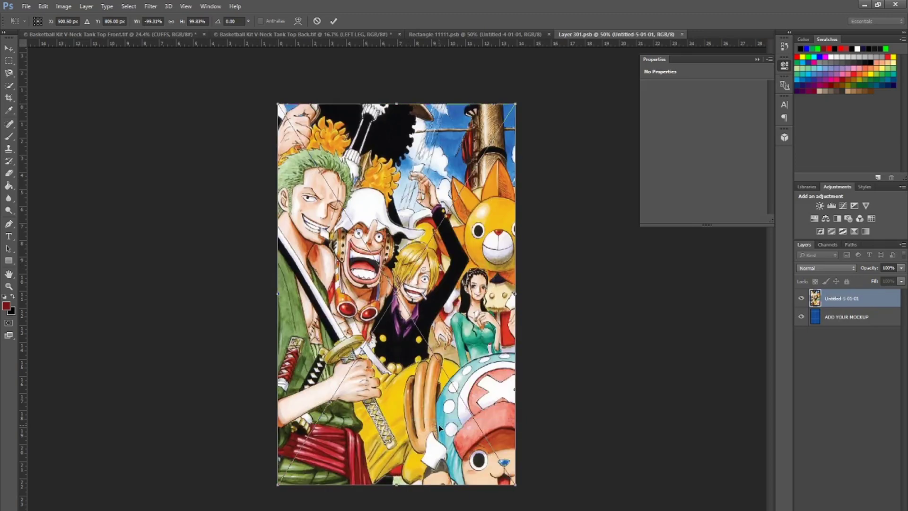
left_click(334, 21)
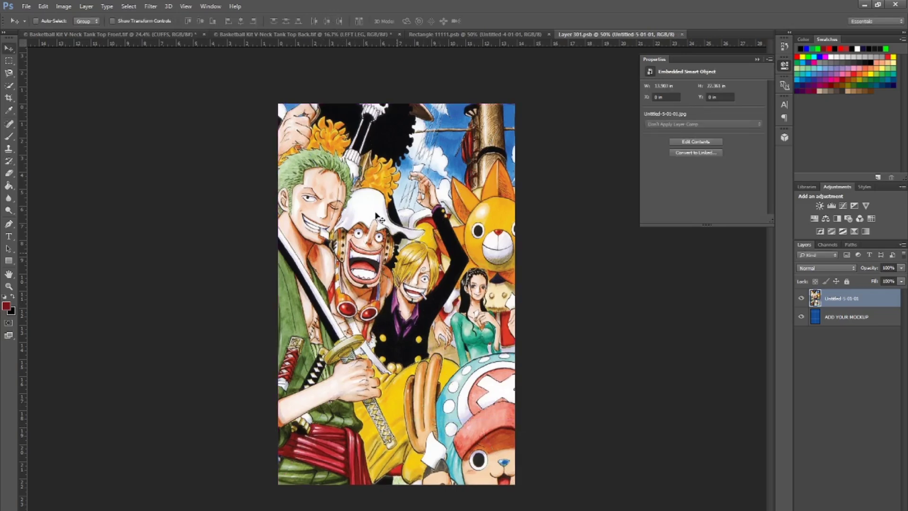
left_click(361, 35)
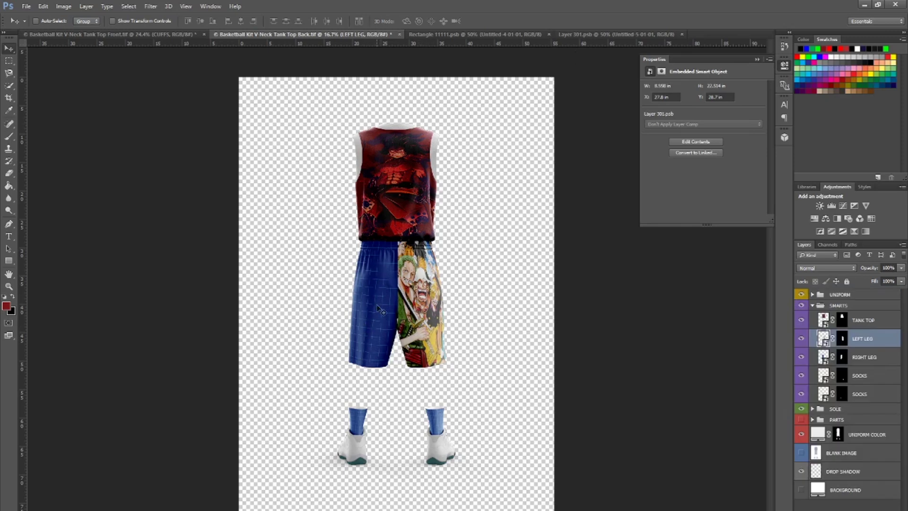
- Place the One Piece crew JPEG into the RIGHT LEG smart object and save it
double_click(823, 358)
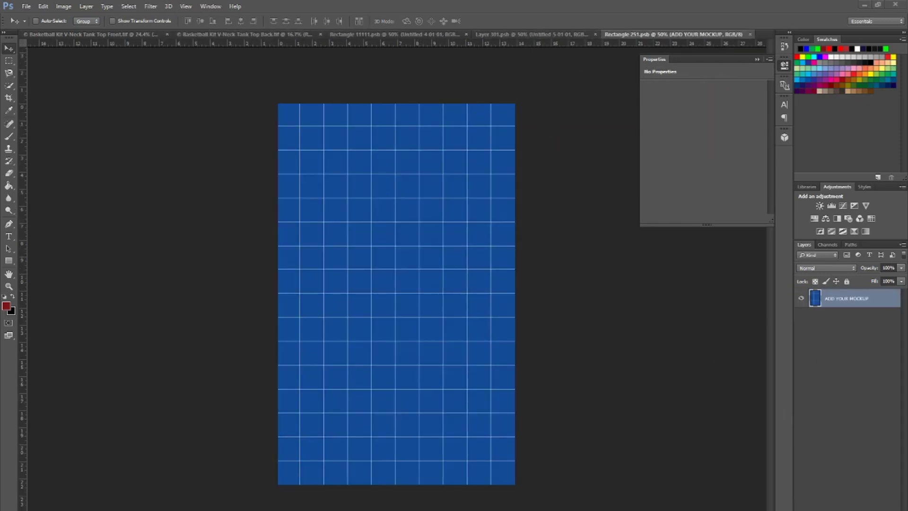
left_click(287, 492)
left_click_drag(599, 158, 425, 134)
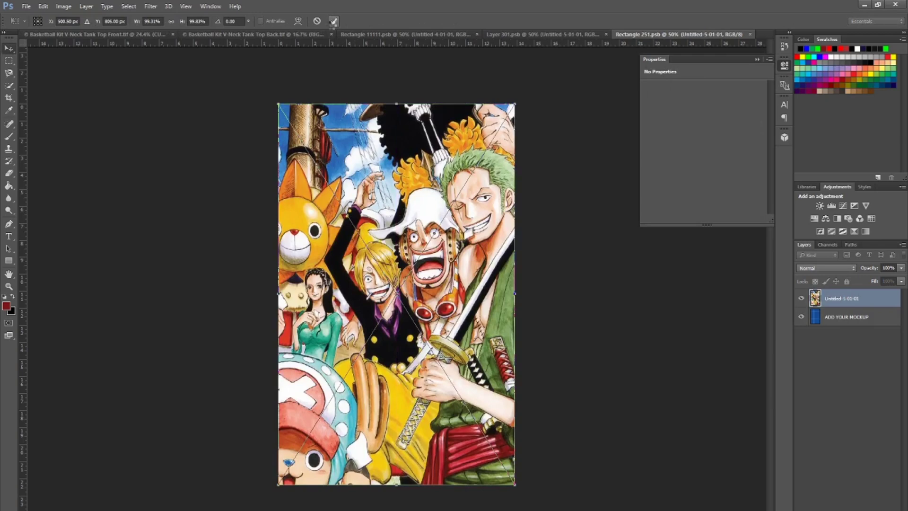
left_click(334, 20)
key("ctrl+s")
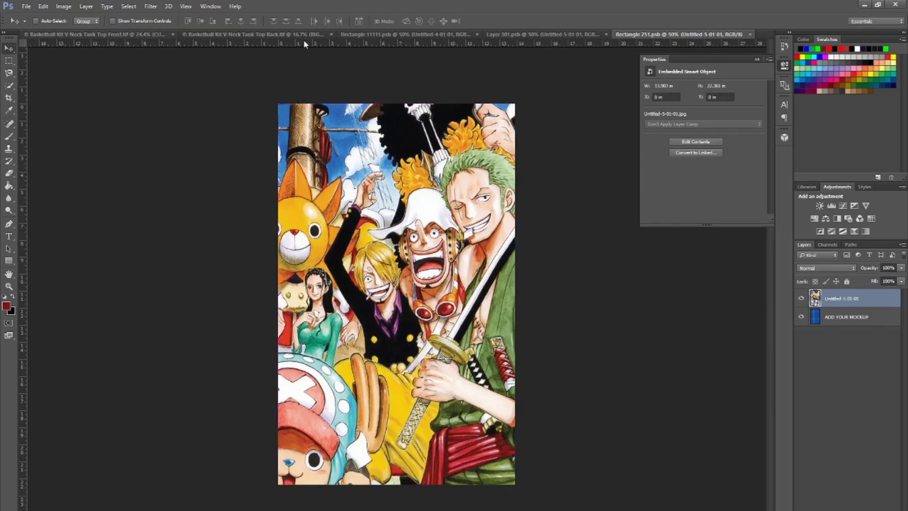
left_click(308, 35)
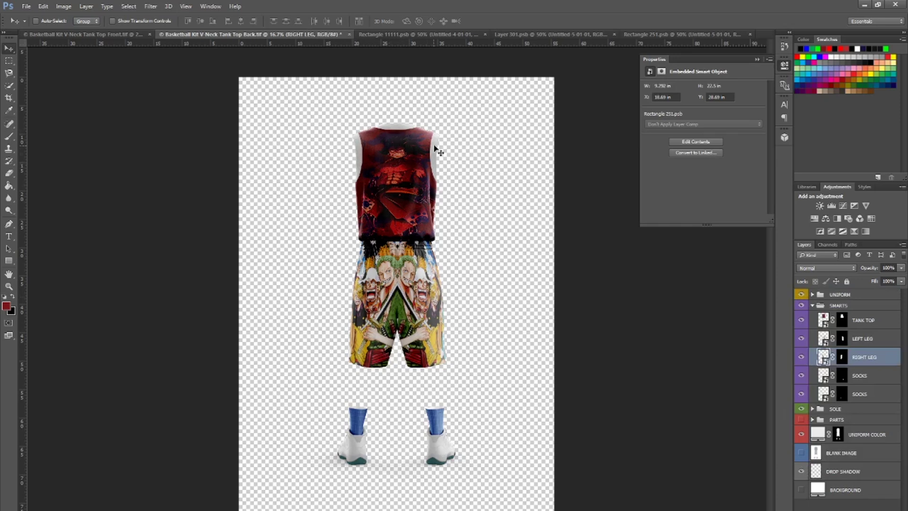
left_click(134, 35)
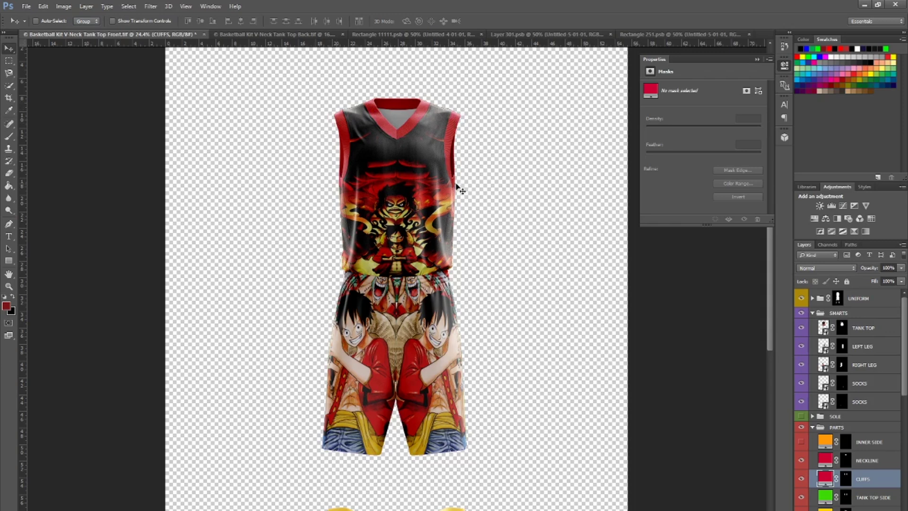
- Copy the front NECKLINE hex colour cc0033 from the Color Picker without changing it
double_click(826, 460)
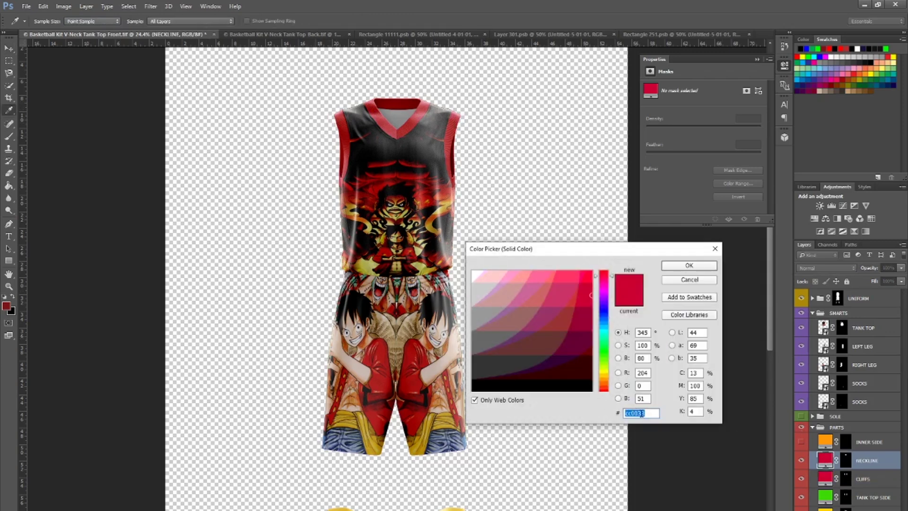
right_click(641, 413)
left_click(650, 442)
left_click(326, 36)
left_click(715, 248)
key("v")
left_click(291, 36)
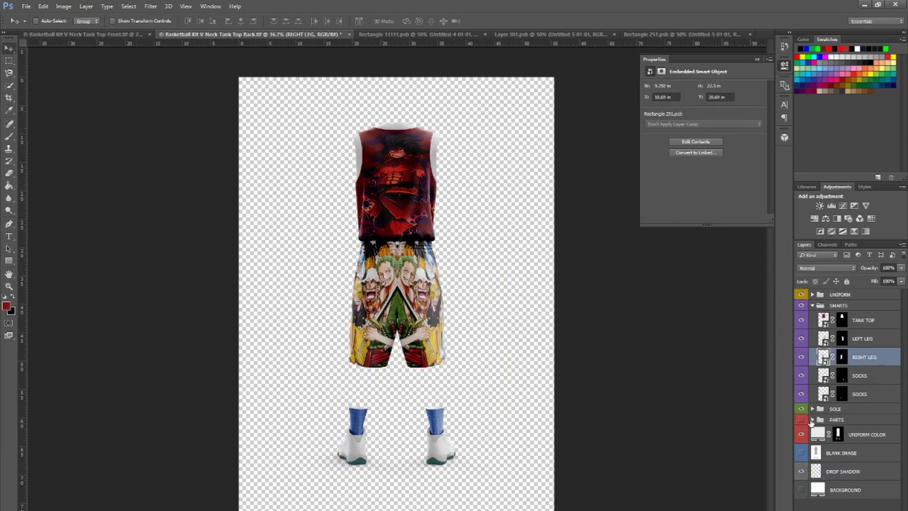
- Reveal the PARTS layers and set the back neckline colour to cc0033
left_click(812, 420)
left_click(801, 420)
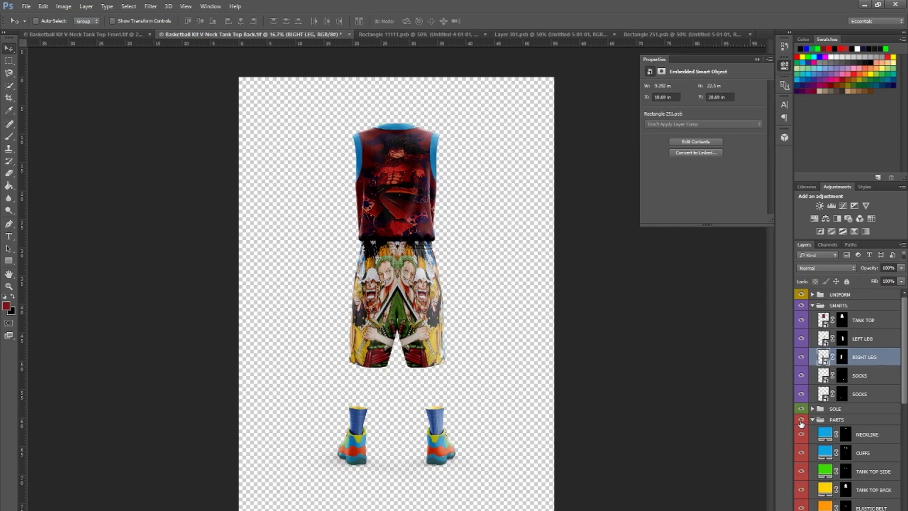
double_click(827, 436)
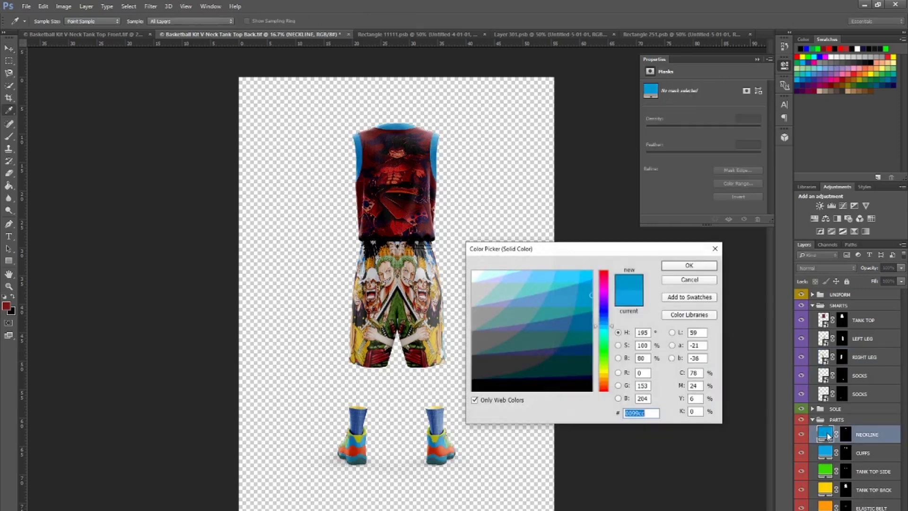
right_click(647, 414)
left_click(657, 454)
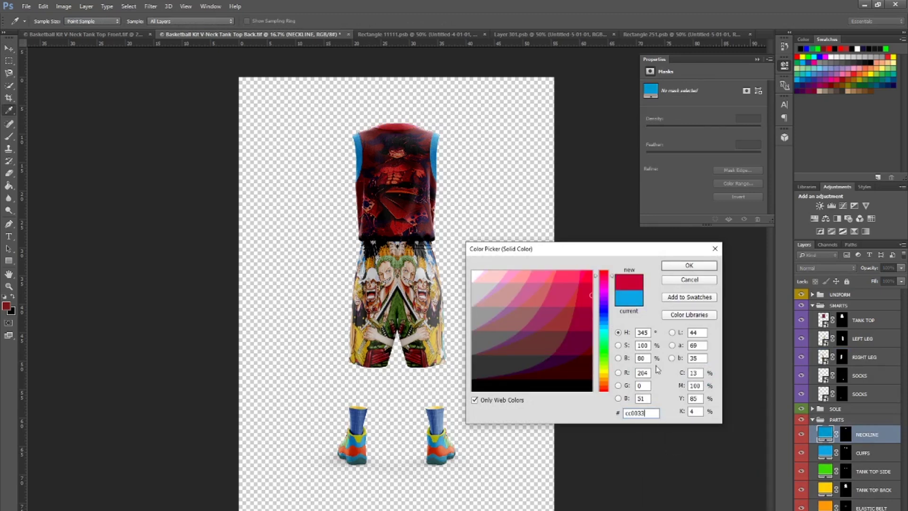
left_click(680, 267)
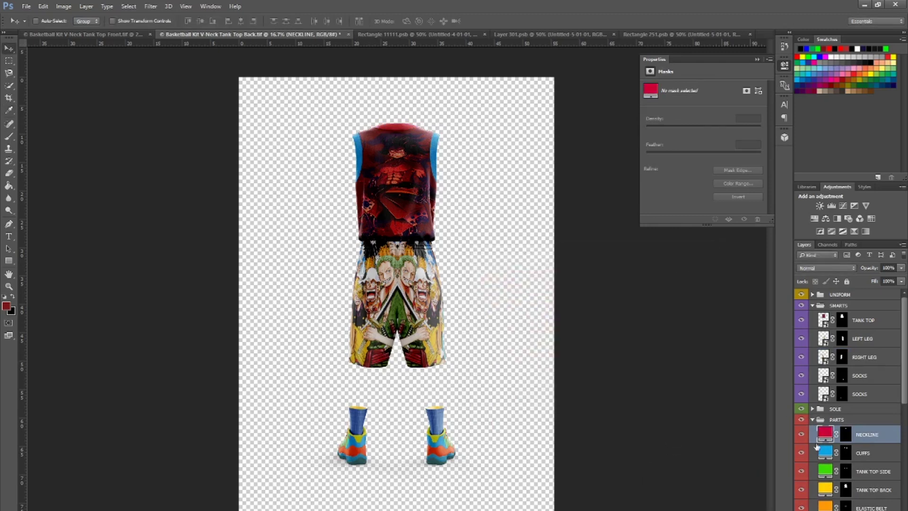
- Set the CUFFS fill colour to the same red, cc0033
double_click(826, 454)
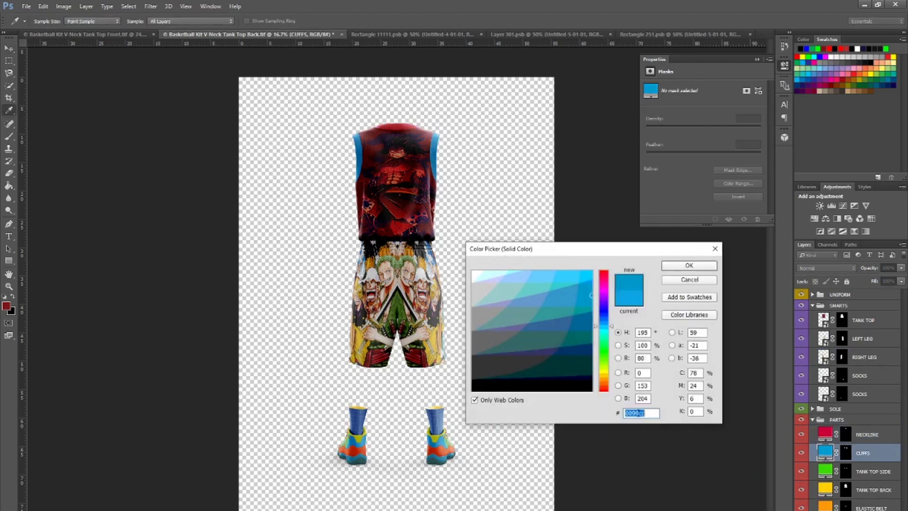
right_click(646, 411)
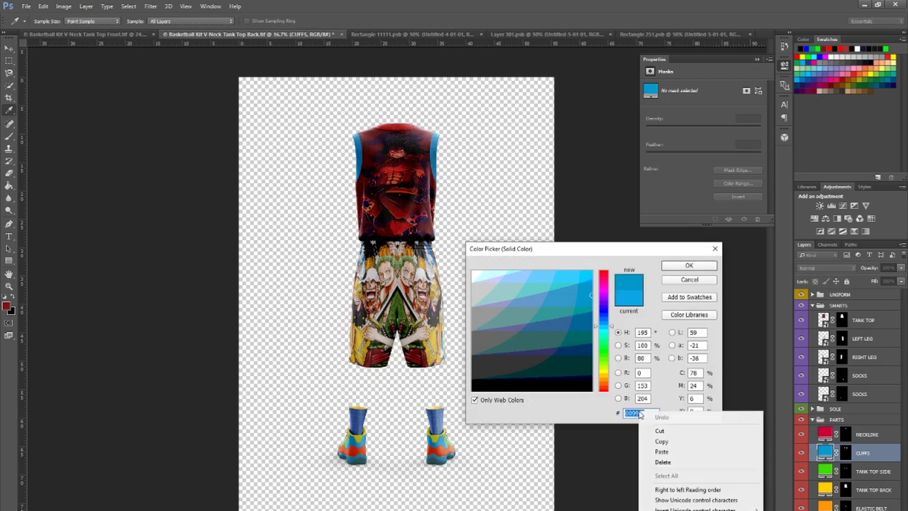
left_click(669, 450)
left_click(684, 267)
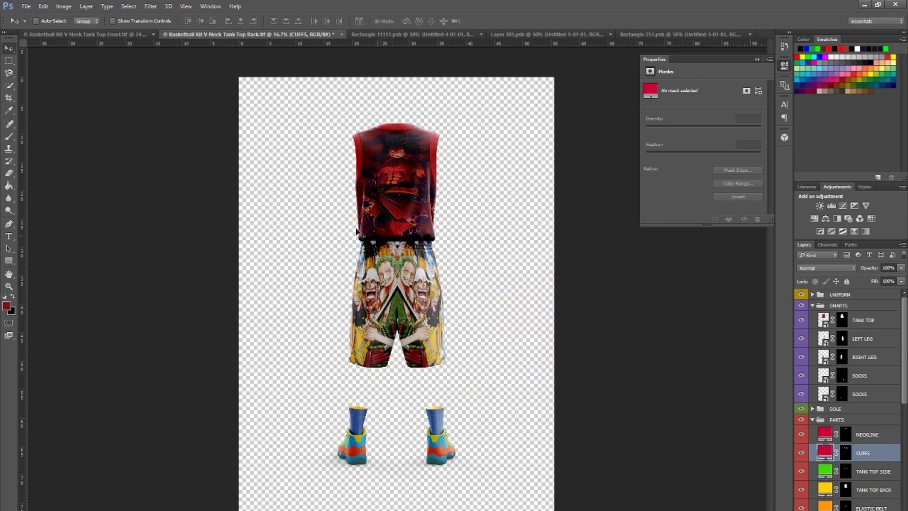
- Export the back mockup as 'Basketball Kit V-Neck Tank Top Back.png' into Pictures > onepiece
left_click(32, 6)
mouse_move(37, 143)
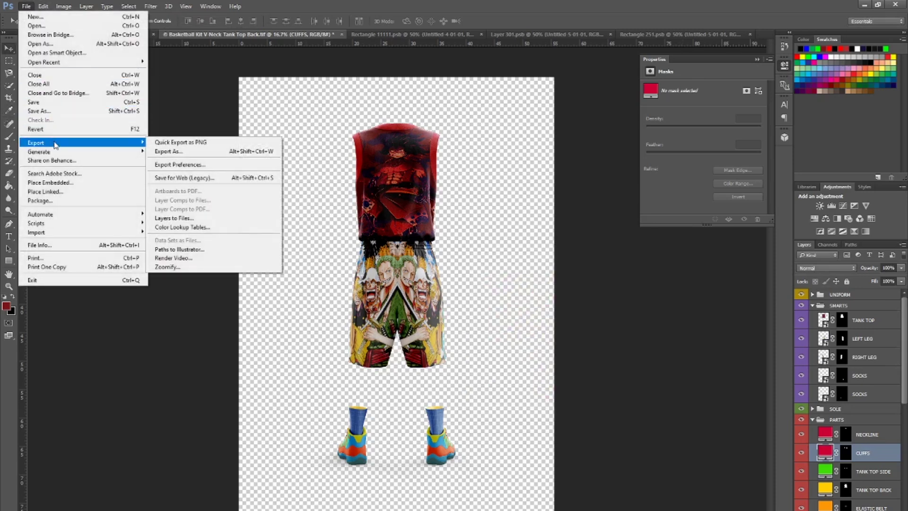
left_click(182, 151)
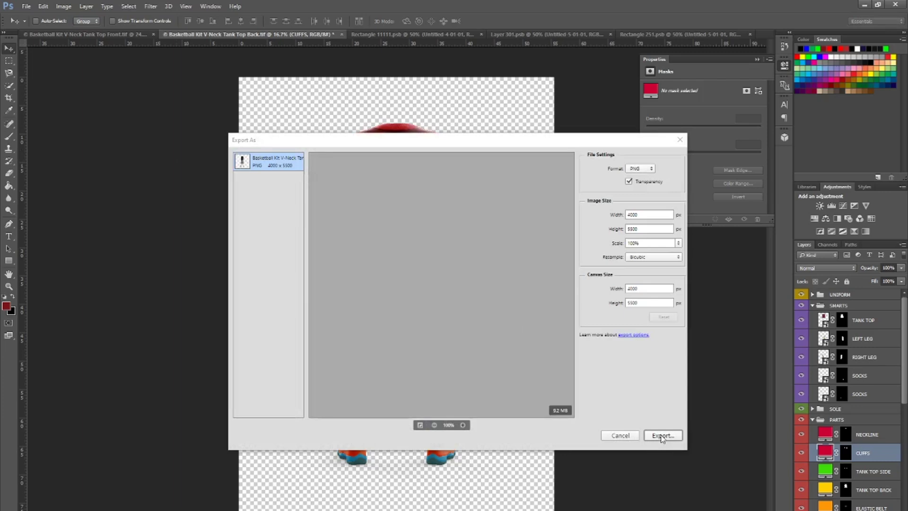
left_click(664, 435)
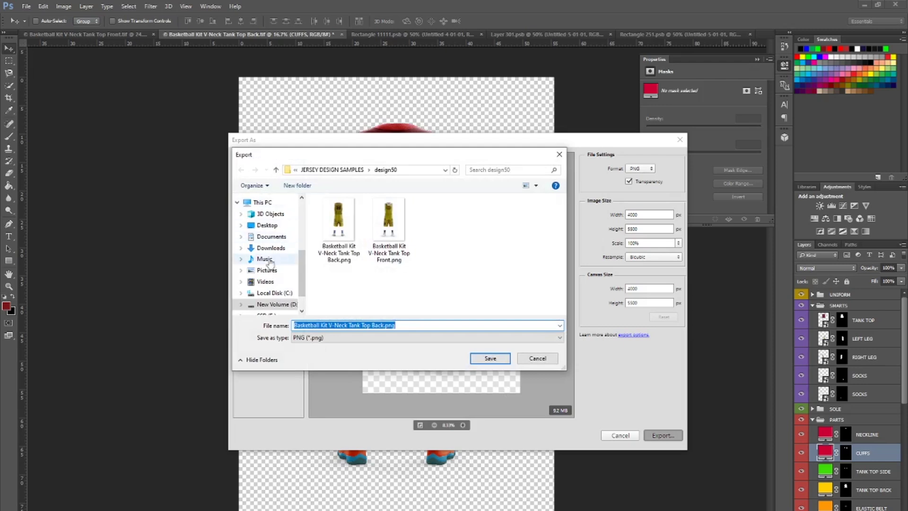
left_click(266, 270)
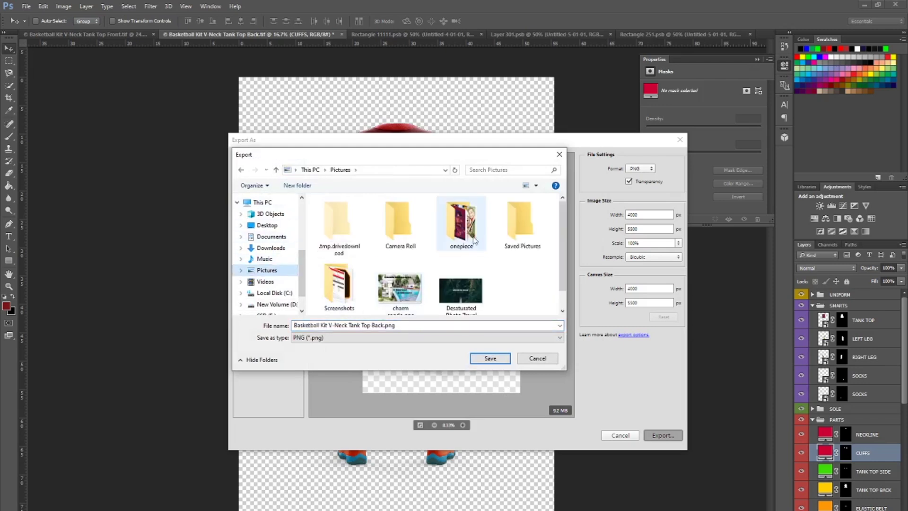
double_click(455, 231)
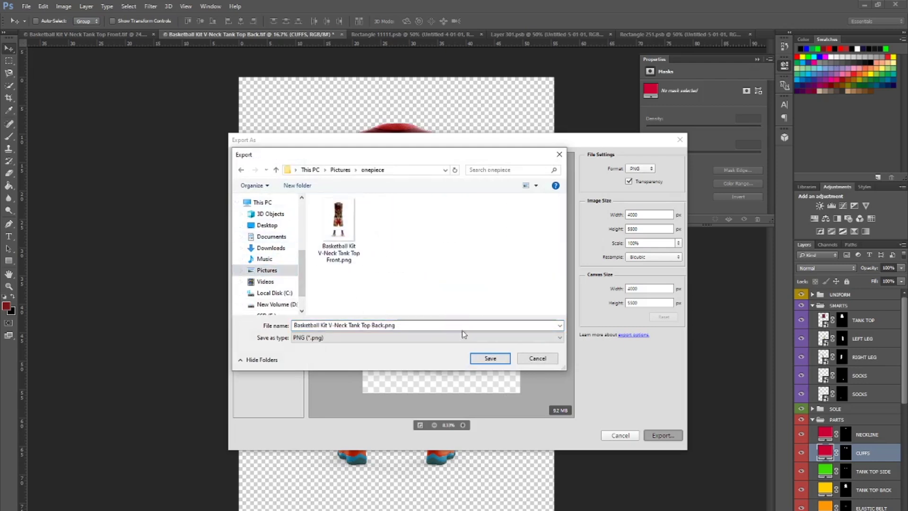
left_click(488, 360)
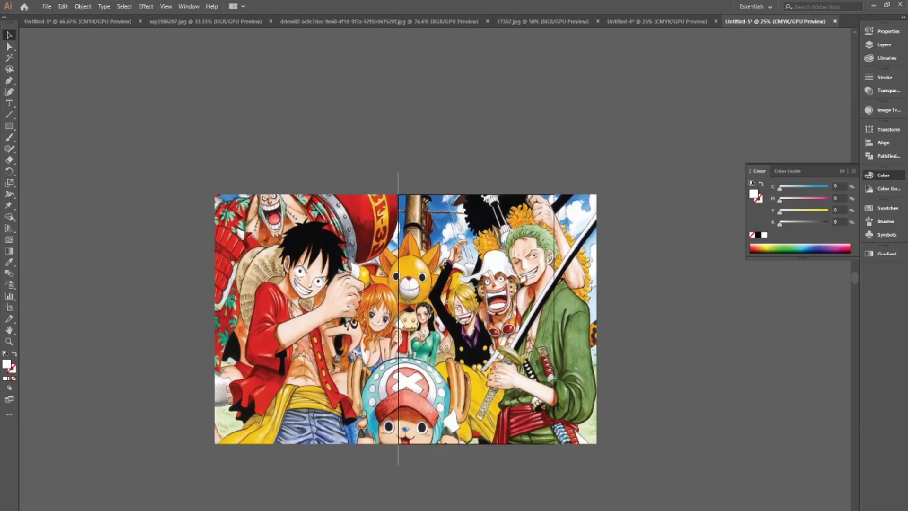
- Go to Untitled-3 and close the wp3986287.jpg and red artwork documents
left_click(94, 21)
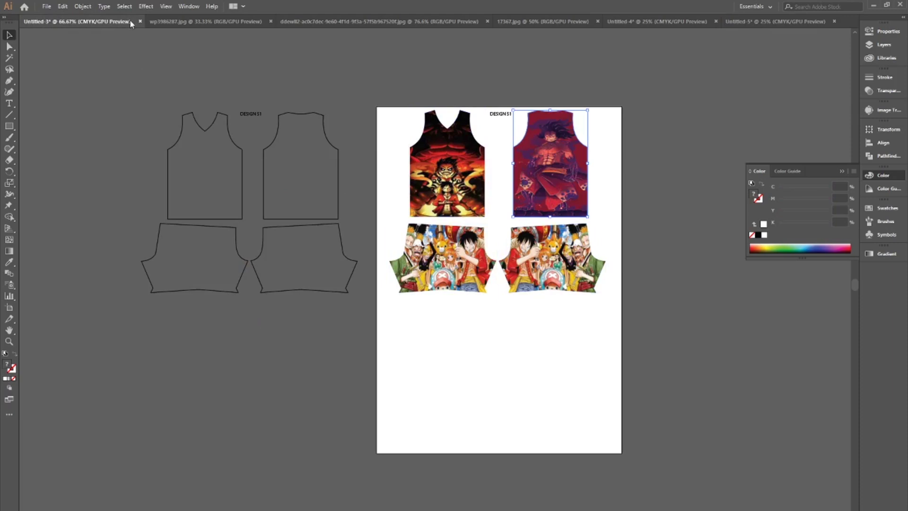
left_click(271, 21)
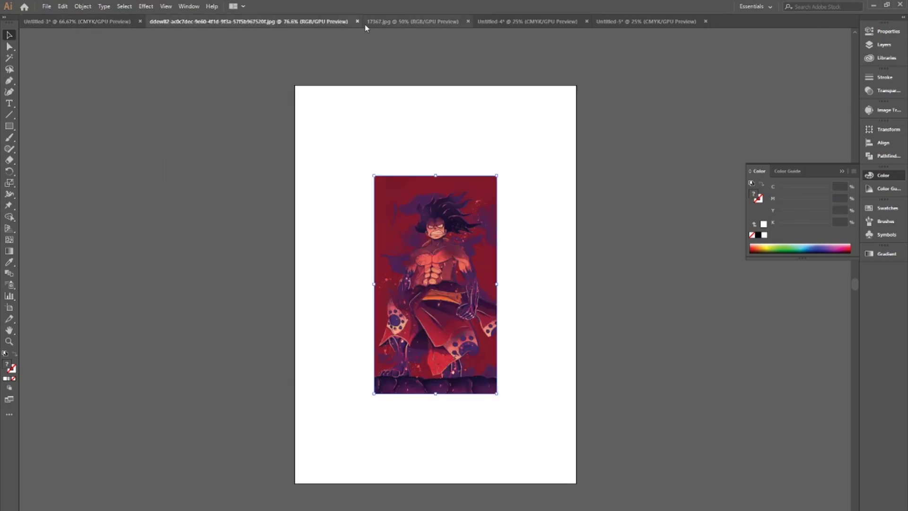
left_click(357, 21)
- Close Untitled-4 and Untitled-5 without saving, and close 17367.jpg
left_click(369, 22)
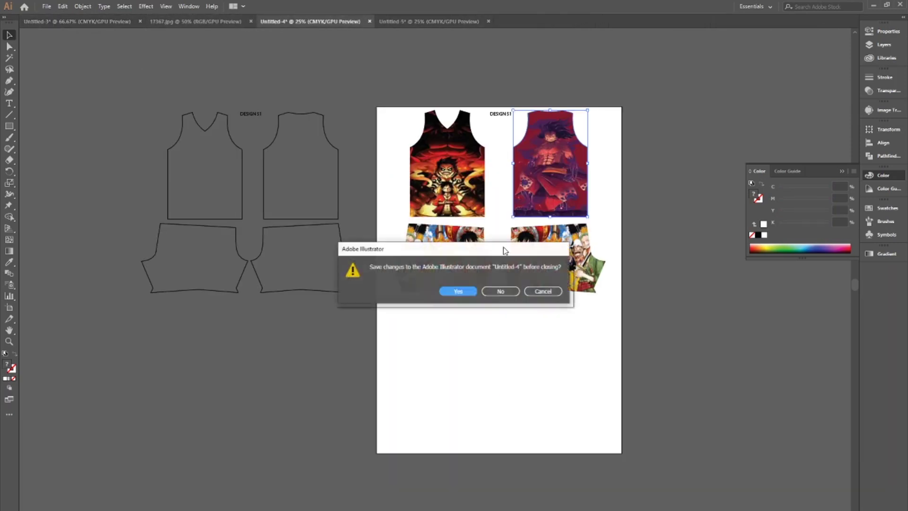
left_click(501, 291)
left_click(370, 21)
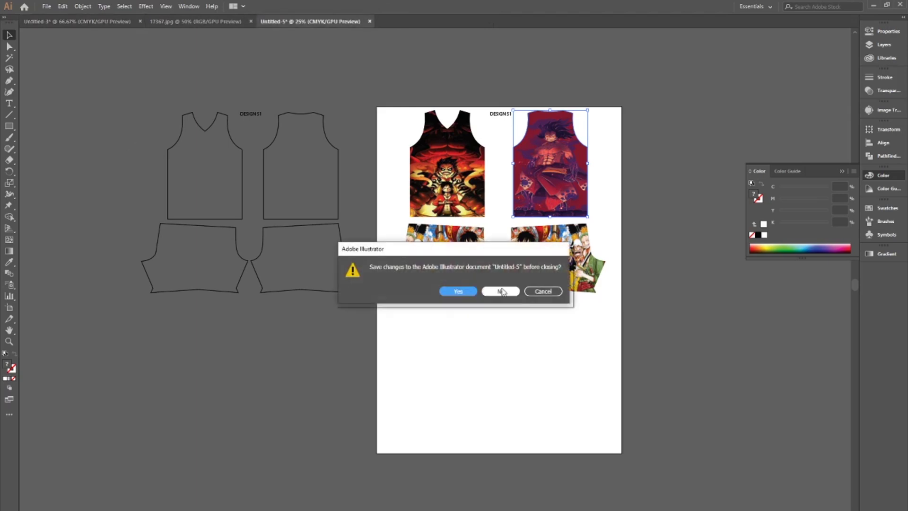
left_click(502, 292)
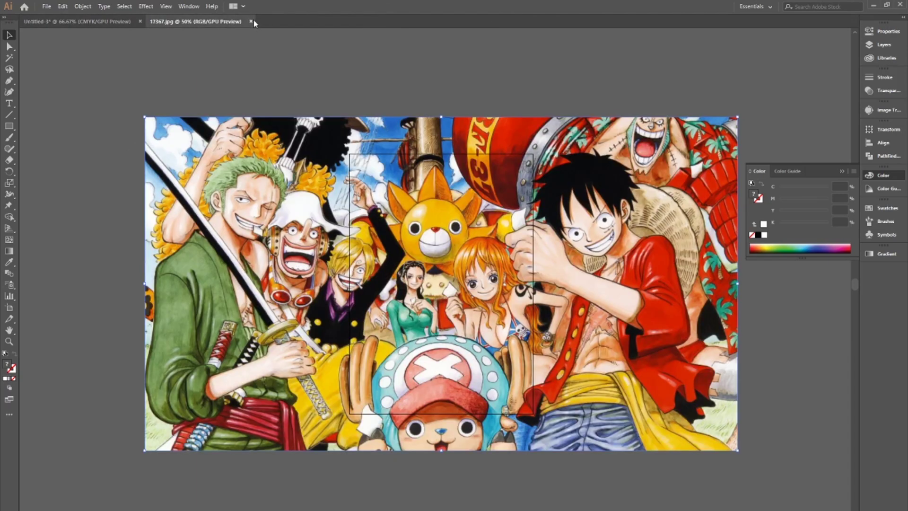
left_click(250, 22)
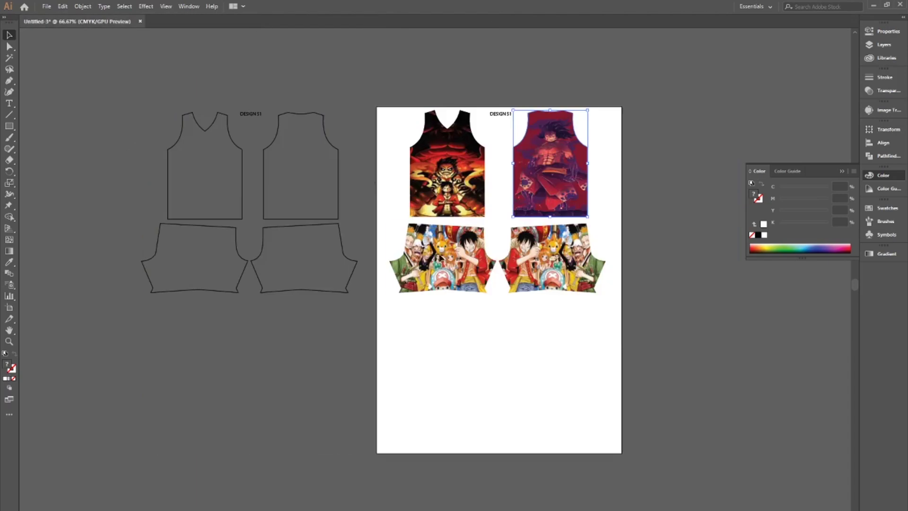
- Open the Basketball Kit V-Neck Tank Top Back and Front PNGs together
left_click(46, 7)
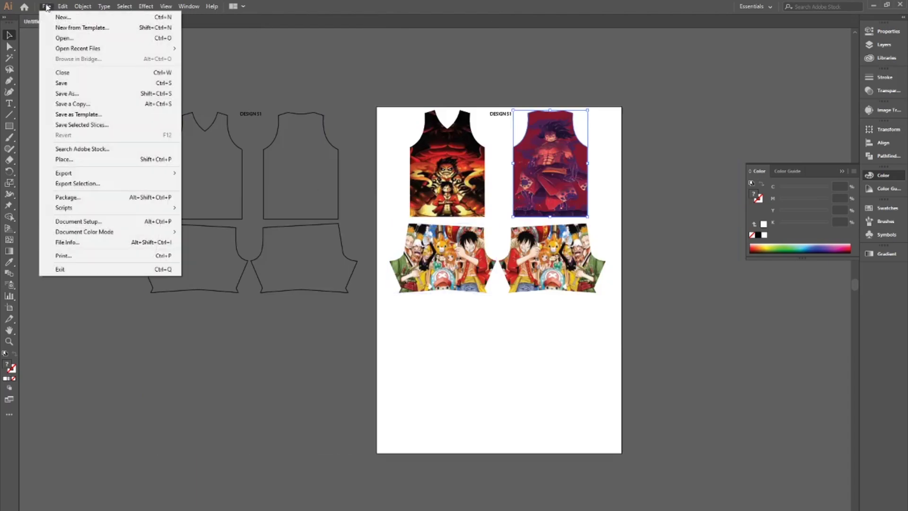
left_click(66, 38)
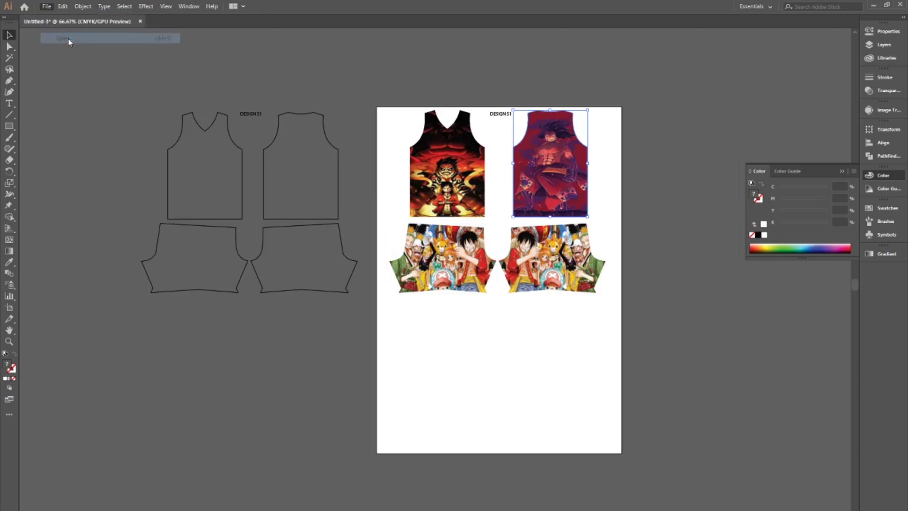
left_click(318, 260)
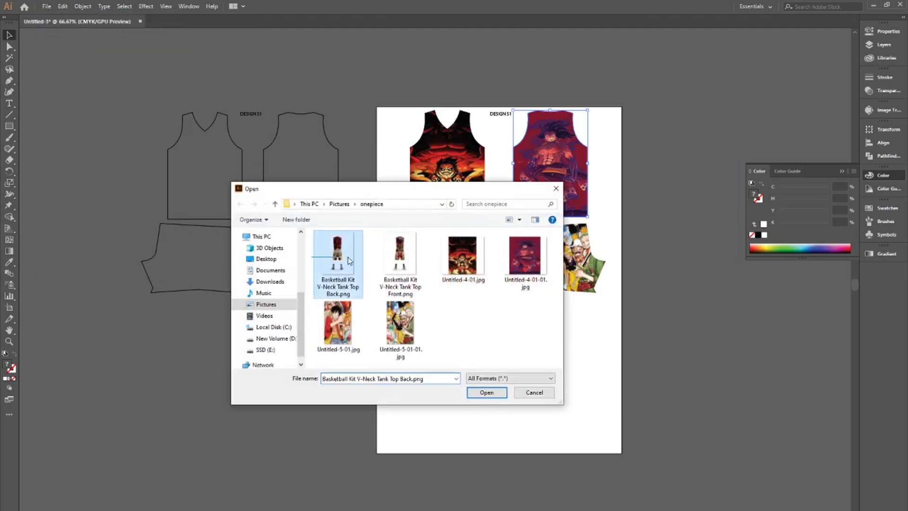
left_click(400, 258, "ctrl")
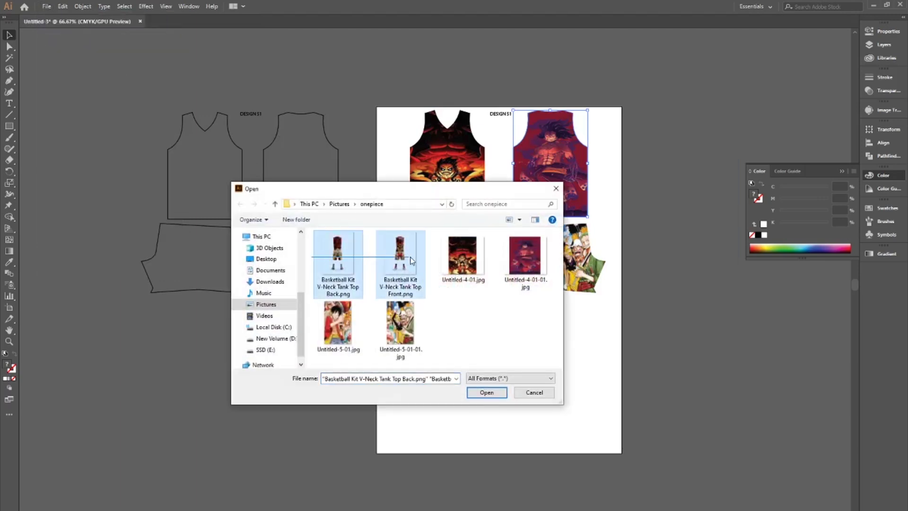
left_click(483, 397)
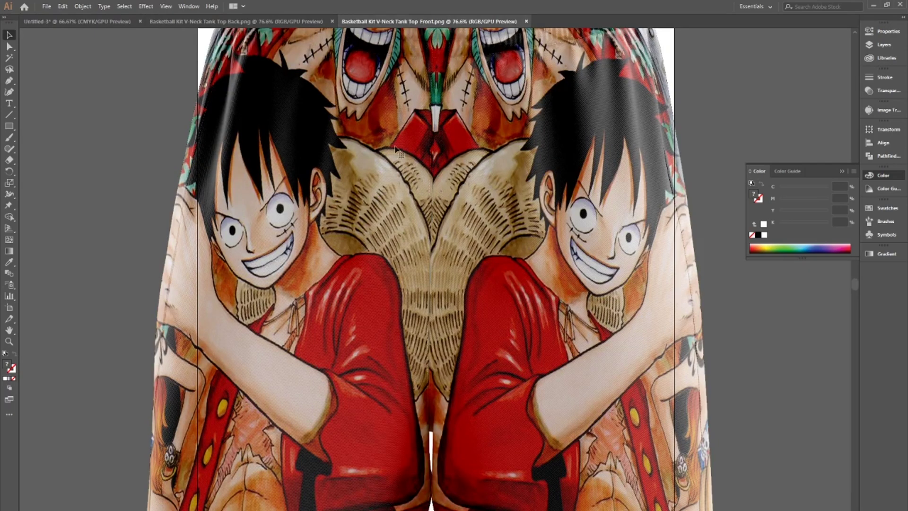
- Copy the front kit mockup image and paste it into the Untitled-3 print layout
key("ctrl+minus")
key("ctrl+minus")
key("ctrl+minus")
key("ctrl+minus")
key("ctrl+minus")
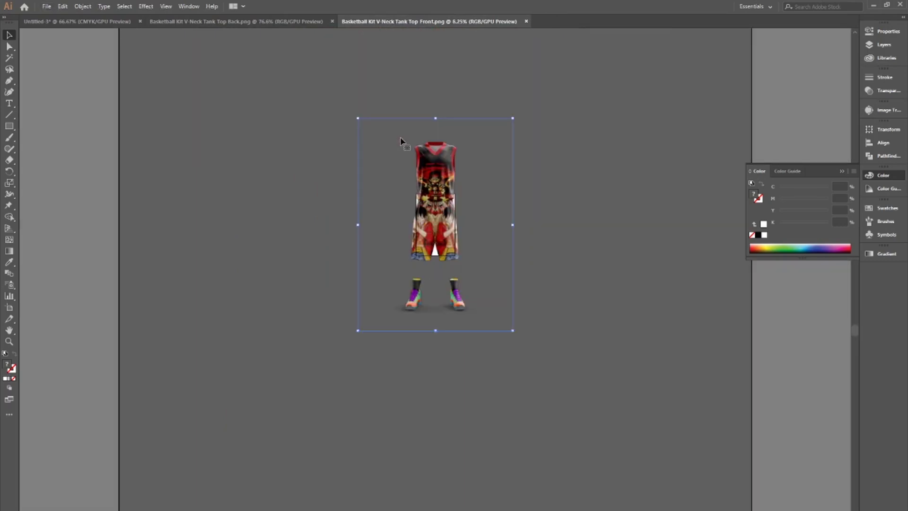
scroll(445, 214, "up", 2)
scroll(446, 214, "up", 1)
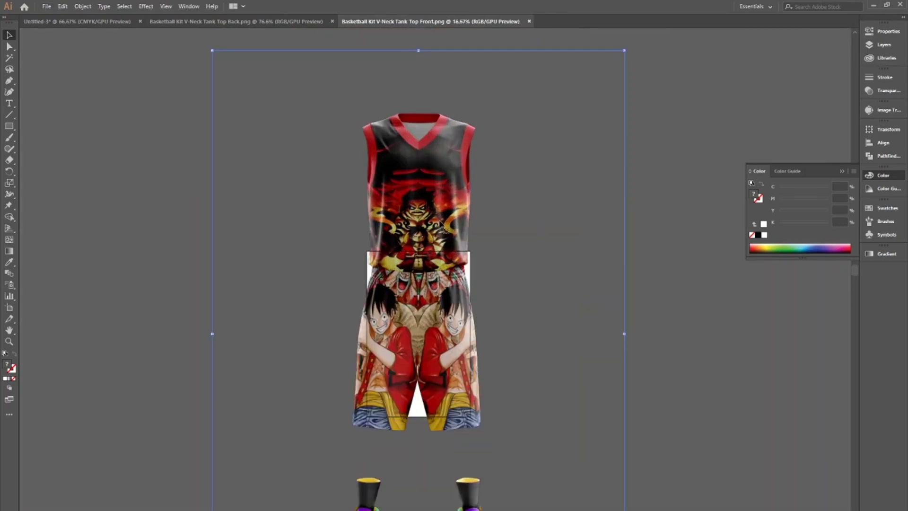
right_click(444, 209)
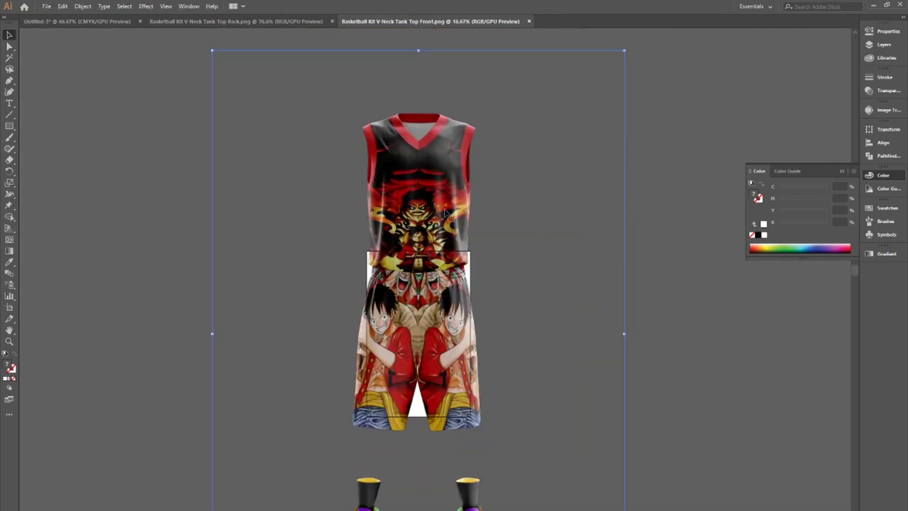
left_click(416, 193)
left_click(93, 22)
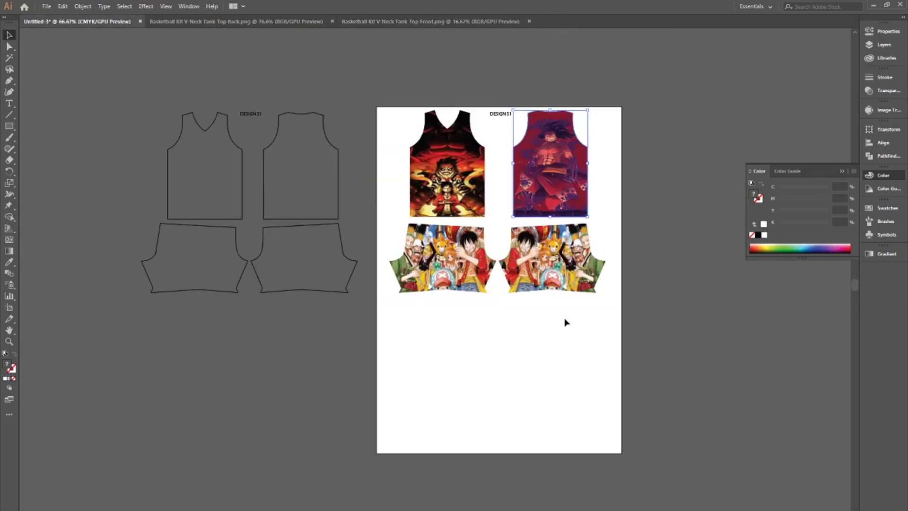
key("ctrl+v")
- Scale the pasted kit mockup down onto the artboard
scroll(485, 326, "down", 4)
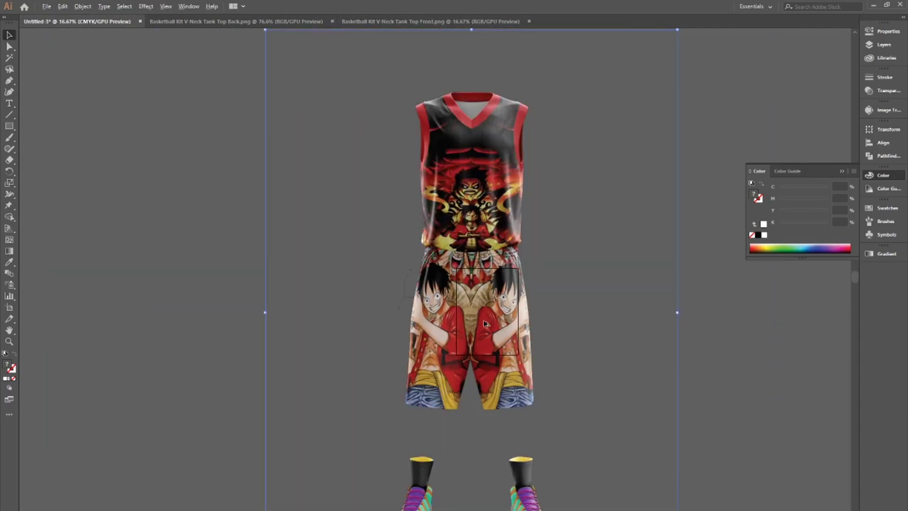
scroll(485, 326, "down", 1)
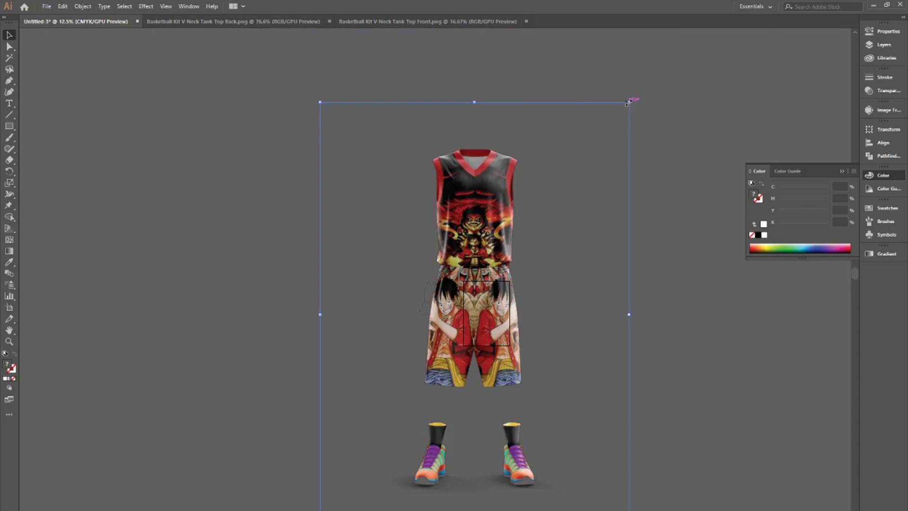
left_click_drag(630, 102, 548, 254)
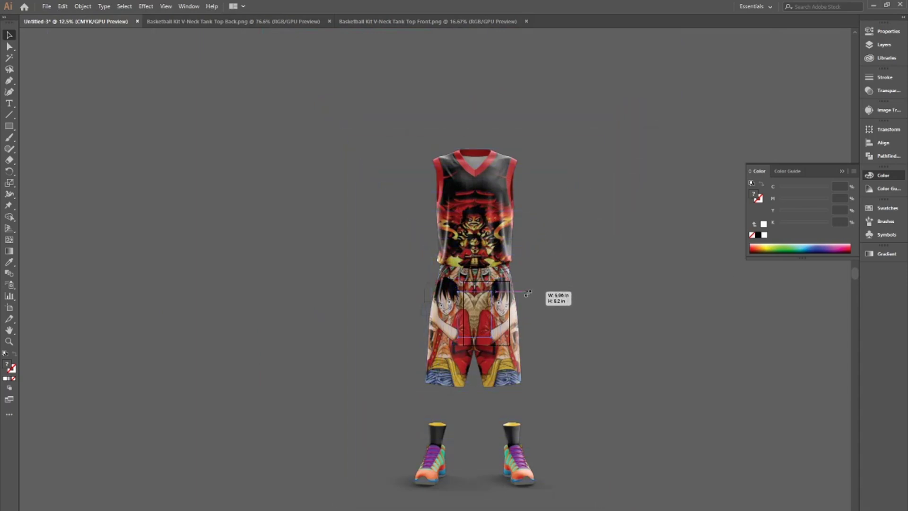
mouse_move(548, 254)
left_mouse_down()
mouse_move(489, 295)
mouse_move(479, 400)
left_mouse_up()
scroll(481, 319, "up", 3)
scroll(480, 320, "up", 1)
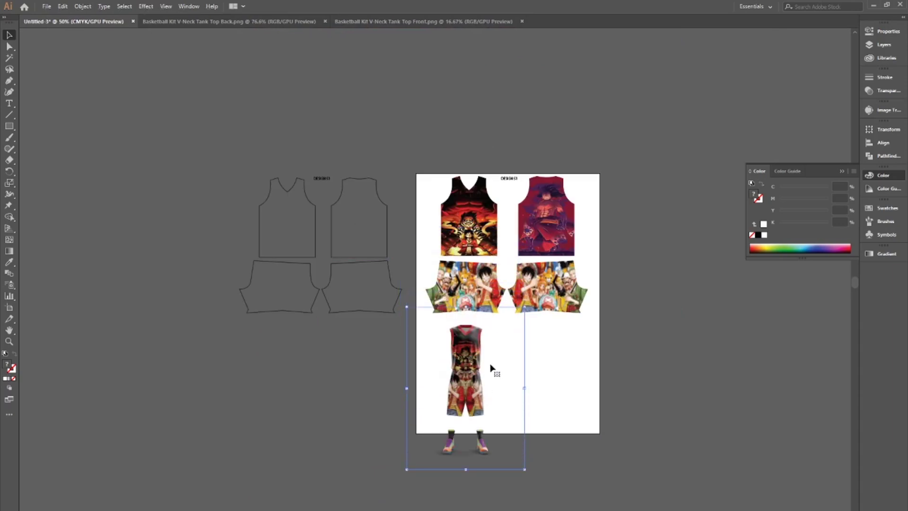
- Enlarge the mockup slightly and shift it about 113 px right below the shorts panels
left_click_drag(525, 307, 540, 287)
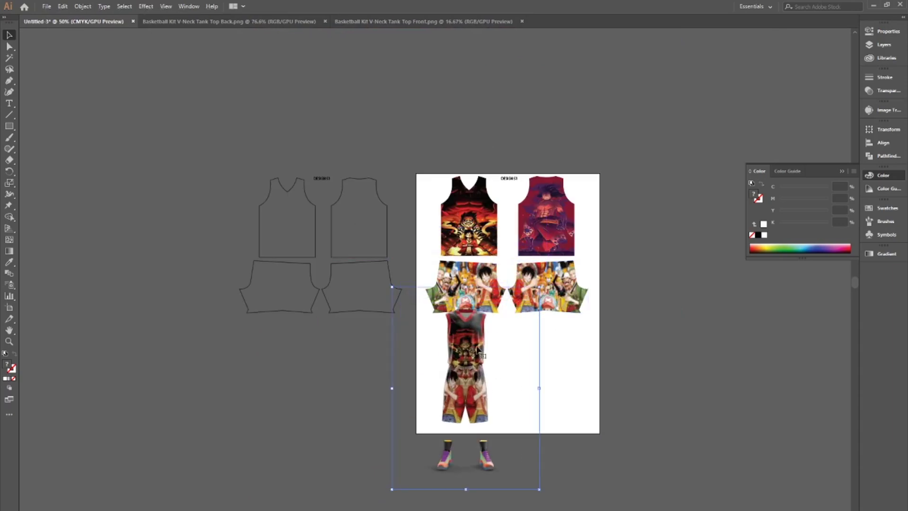
left_click_drag(477, 354, 477, 363)
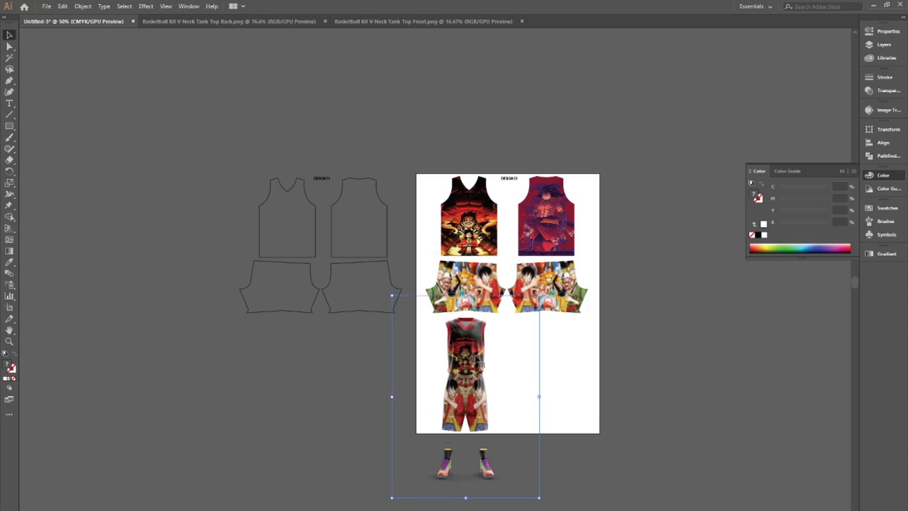
scroll(611, 365, "up", 2)
scroll(593, 361, "down", 1)
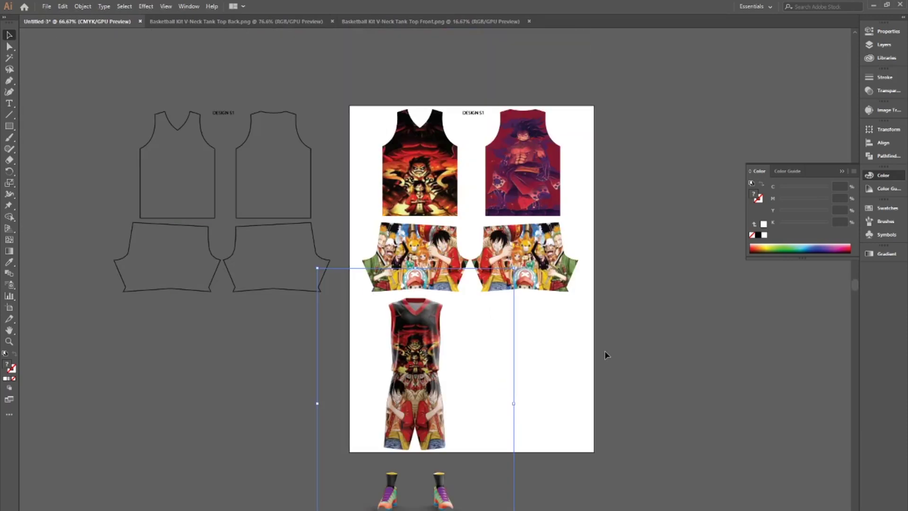
left_click_drag(619, 324, 507, 309)
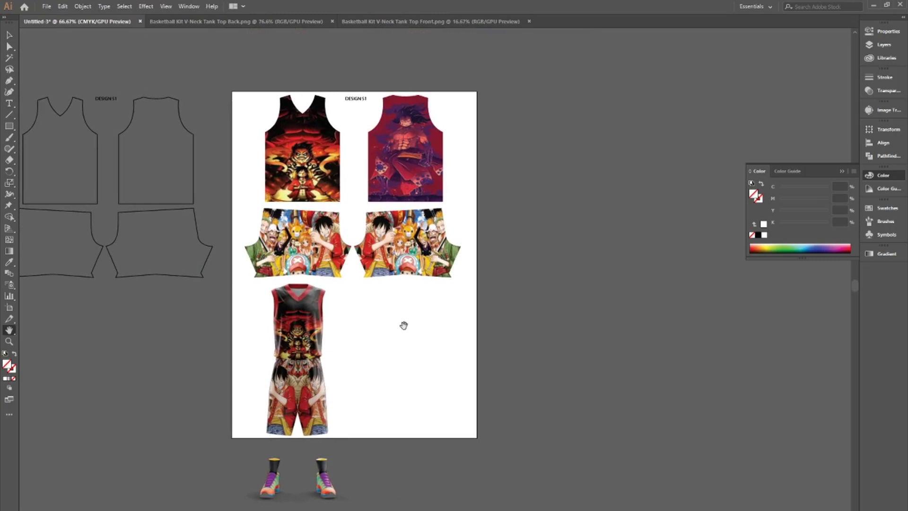
left_click_drag(316, 348, 370, 348)
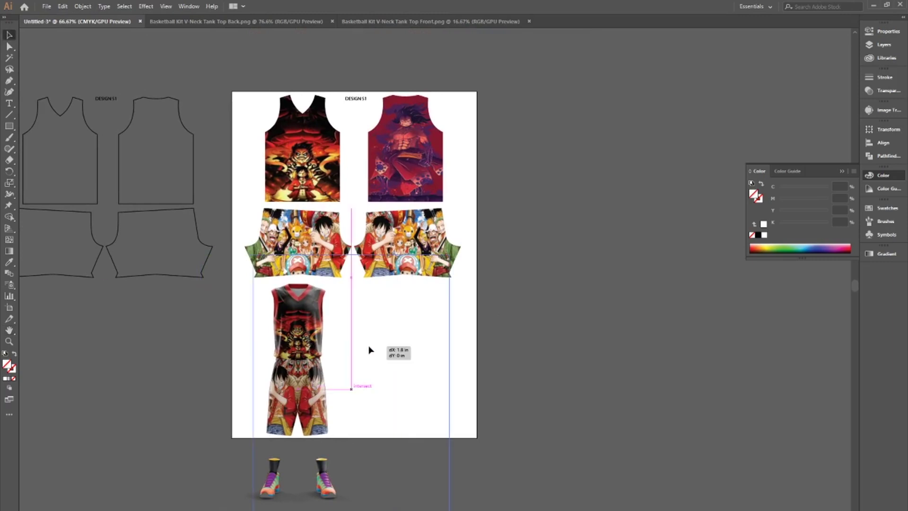
- Create Artboard 2 to the right of the print layout
left_click(10, 309)
mouse_move(486, 91)
left_mouse_down()
mouse_move(741, 438)
mouse_move(756, 438)
left_mouse_up()
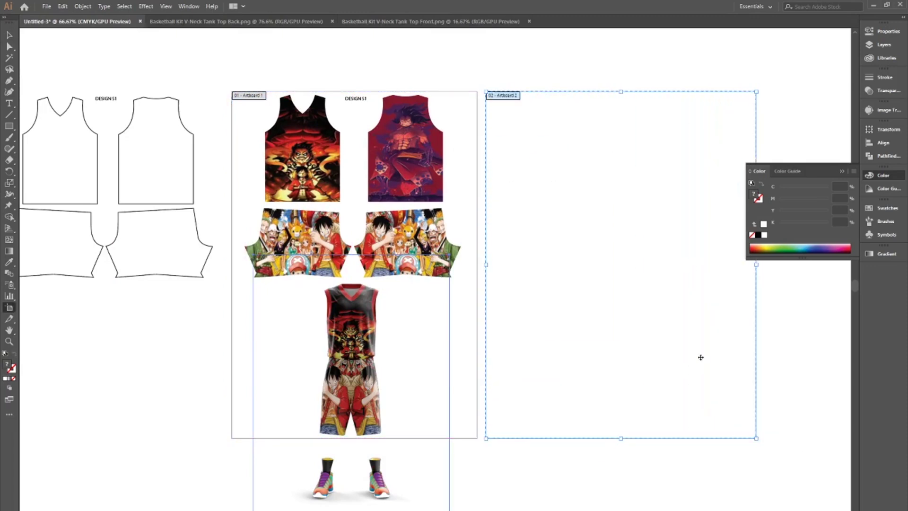
key("v")
- Move the front kit mockup onto Artboard 2 and scale it to fill
left_click_drag(367, 341, 569, 206)
left_click_drag(452, 392, 386, 484)
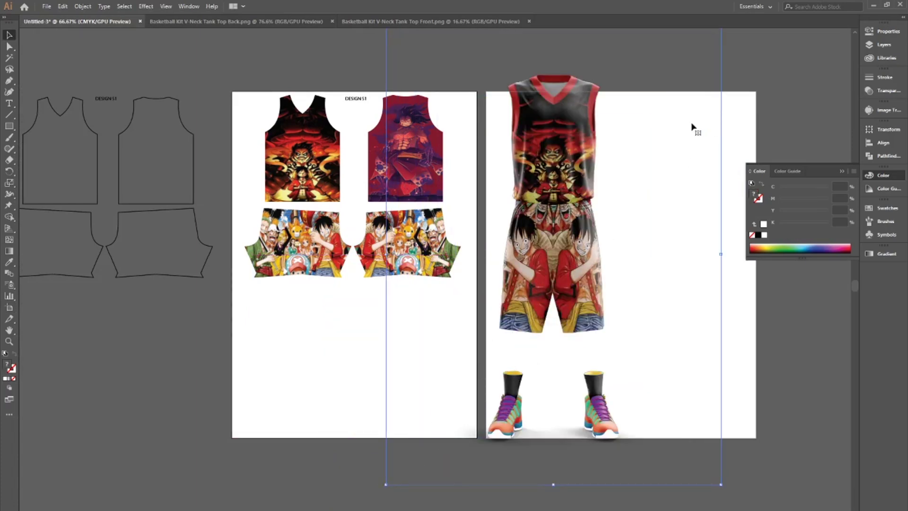
scroll(697, 129, "up", 2)
left_click_drag(720, 57, 699, 88)
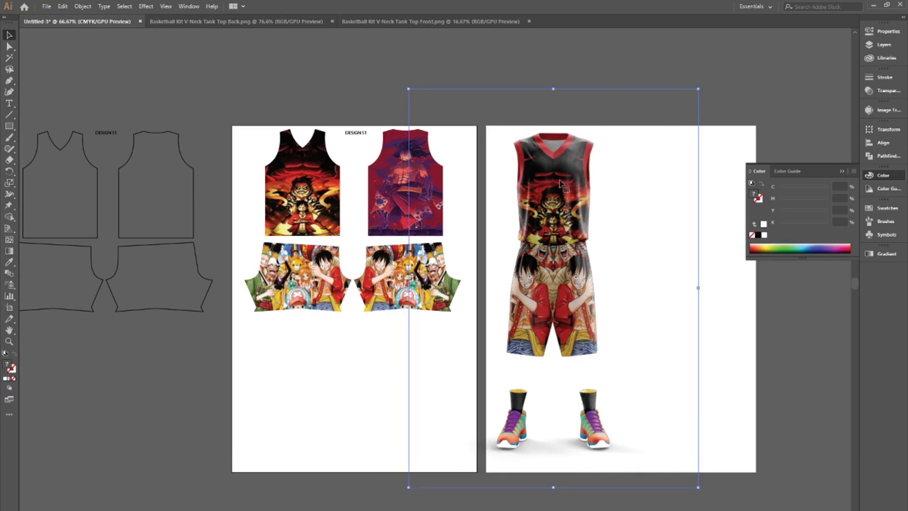
left_click_drag(564, 185, 563, 193)
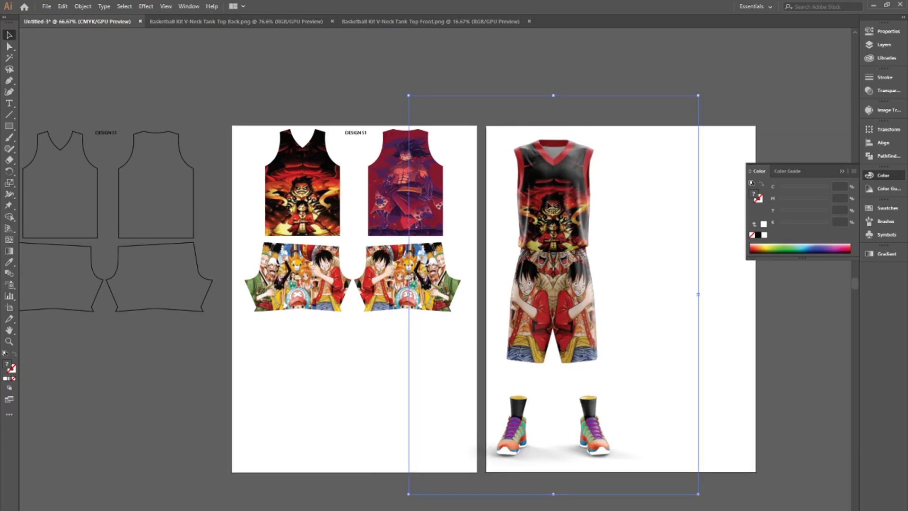
- Paste the back kit from Tank Top Back.png into the Untitled-3 layout
left_click(284, 22)
scroll(397, 177, "down", 3)
scroll(446, 288, "down", 3)
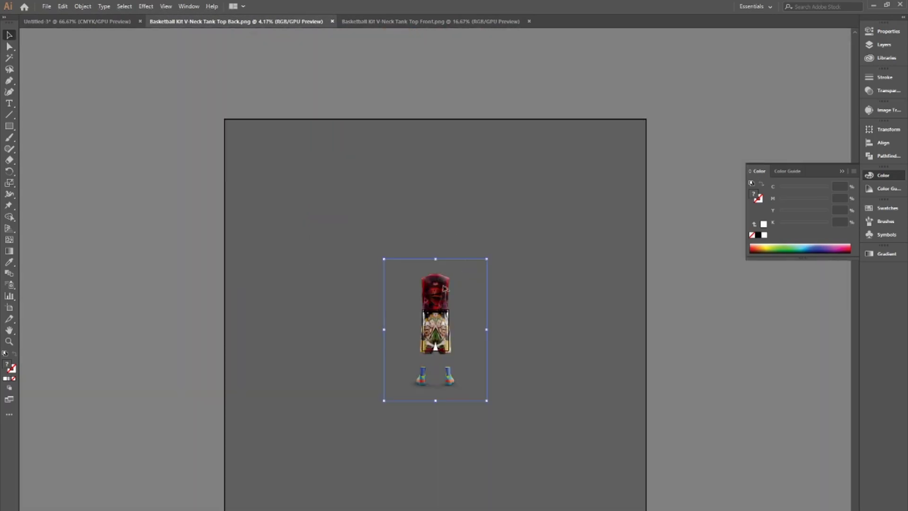
scroll(446, 288, "up", 3)
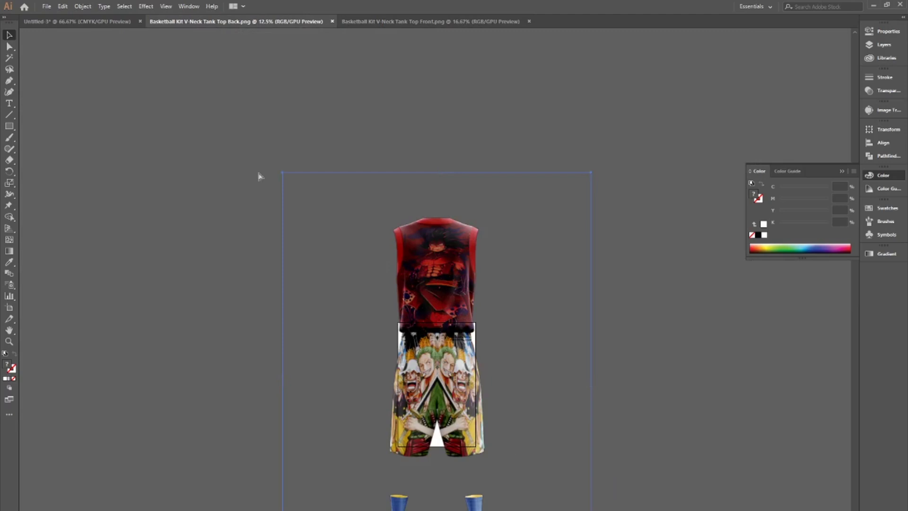
left_click(92, 22)
scroll(551, 227, "down", 1)
scroll(554, 228, "down", 1)
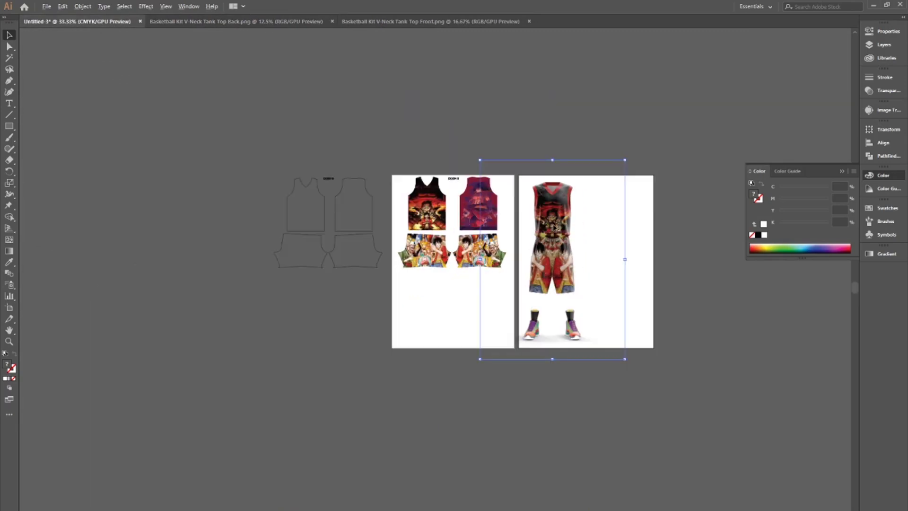
key("ctrl+v")
- Scale the back kit down and place it beside the front kit on Artboard 2
scroll(561, 233, "down", 2)
scroll(573, 216, "down", 1)
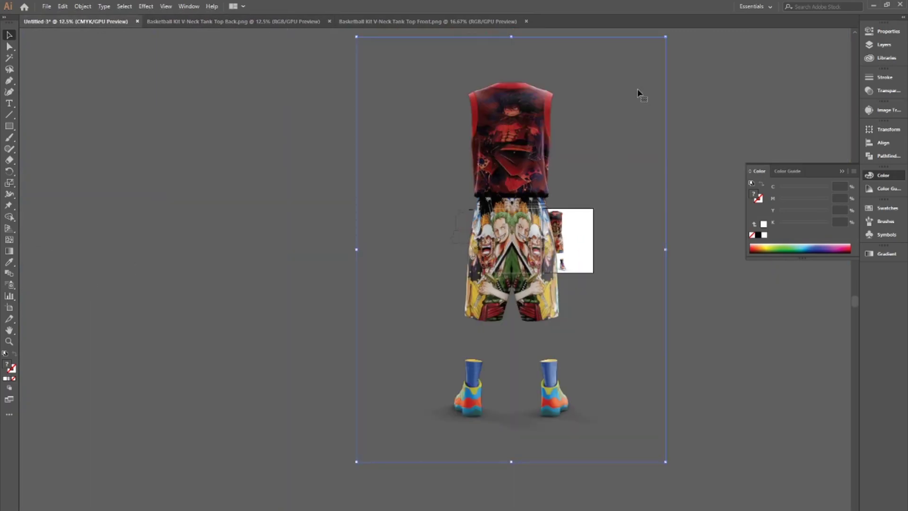
left_click_drag(666, 37, 568, 172)
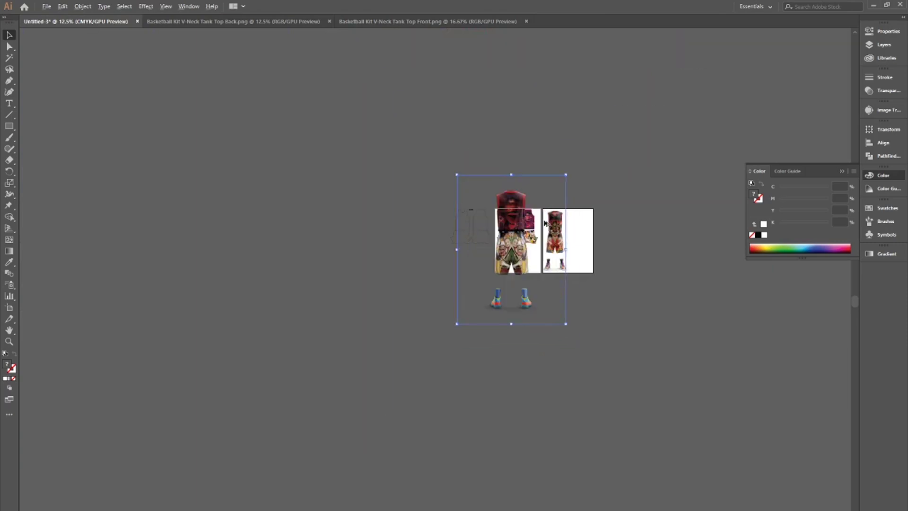
scroll(544, 220, "up", 2)
left_click_drag(468, 230, 706, 223)
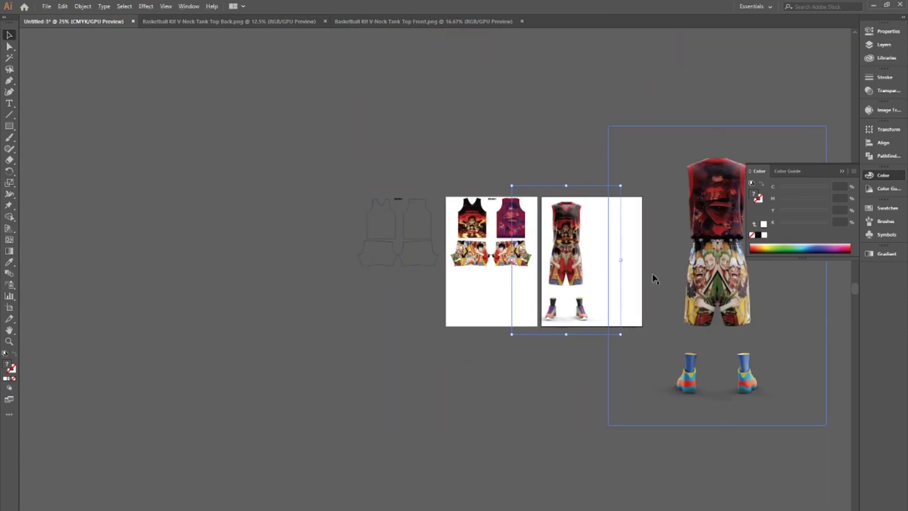
left_click_drag(708, 271, 613, 326)
mouse_move(731, 485)
left_mouse_down()
mouse_move(607, 347)
mouse_move(621, 333)
left_mouse_up()
scroll(617, 330, "down", 1)
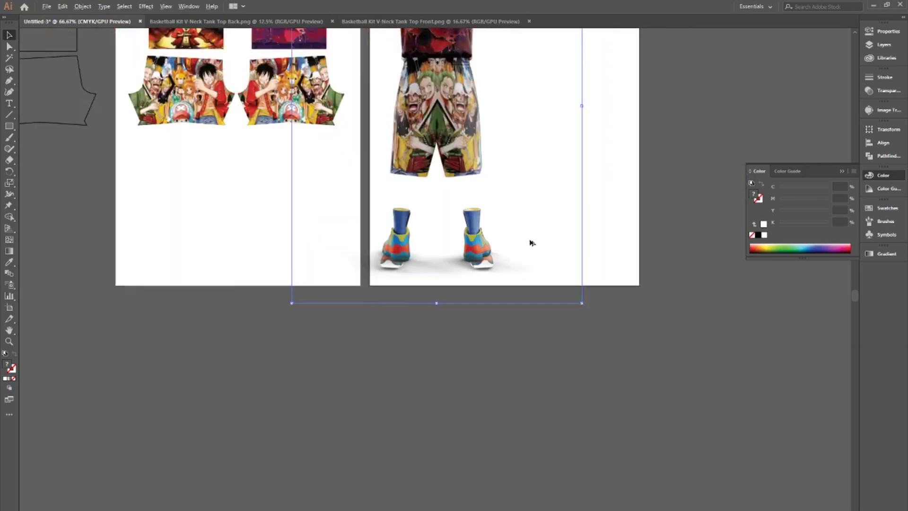
scroll(582, 322, "down", 1)
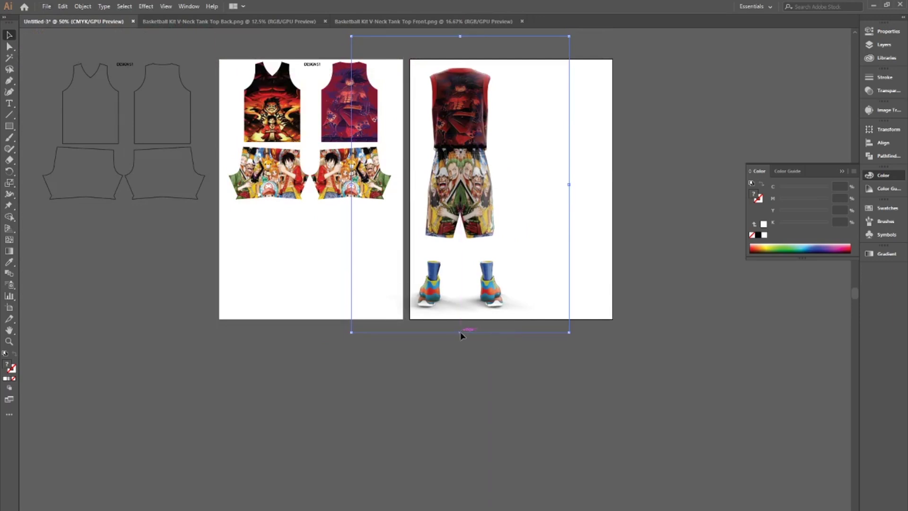
scroll(502, 221, "up", 2)
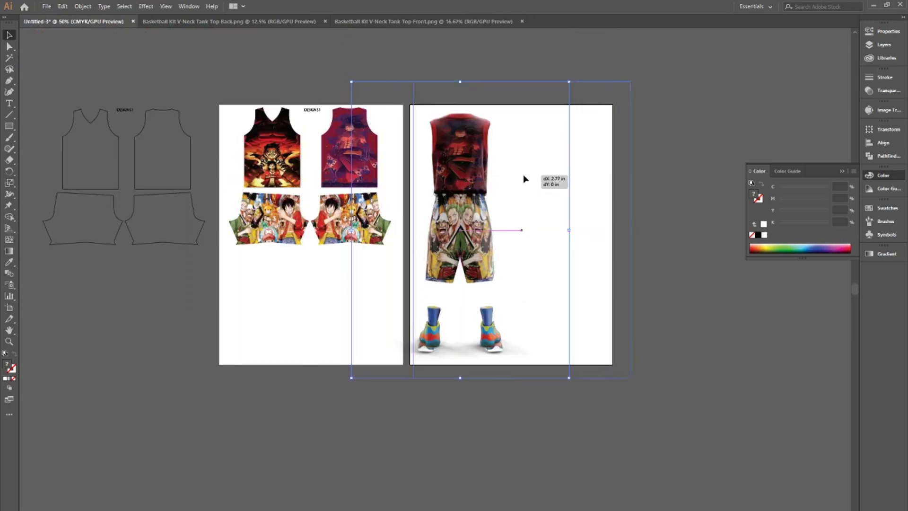
left_click_drag(559, 182, 562, 185)
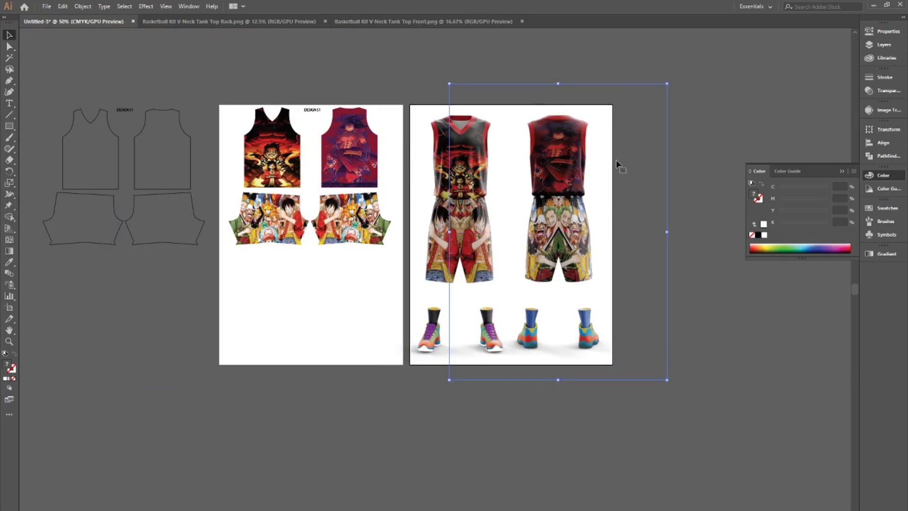
- Collapse the floating Color panel and pan up to review the finished kit designs
scroll(501, 199, "up", 2)
scroll(500, 199, "down", 1)
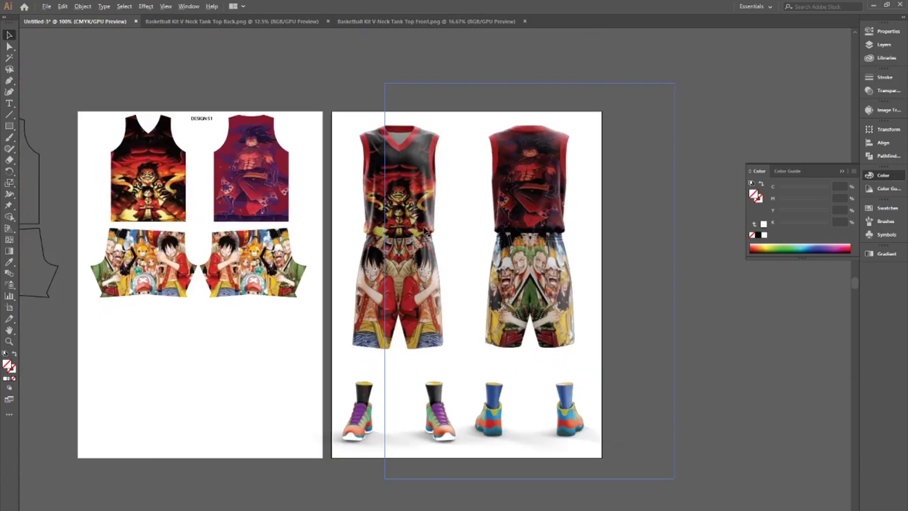
scroll(331, 192, "down", 1)
scroll(312, 190, "up", 1)
scroll(313, 189, "up", 1)
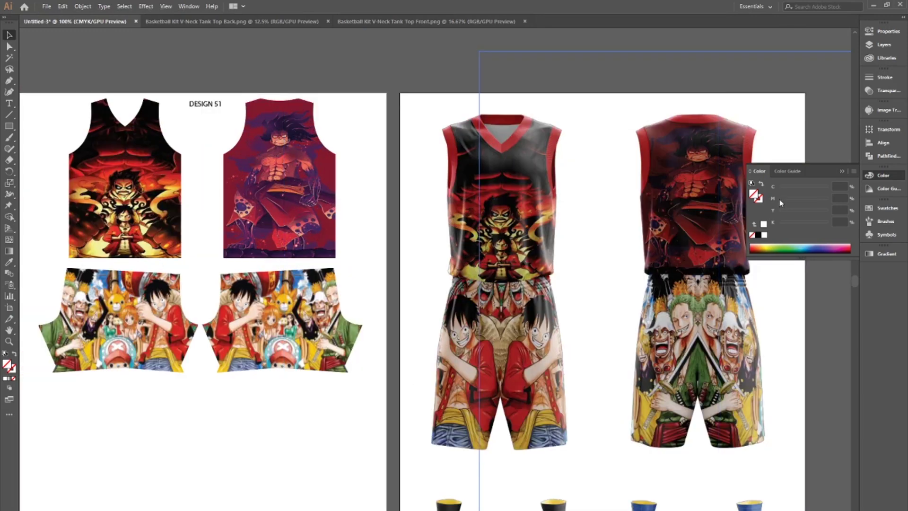
left_click(840, 172)
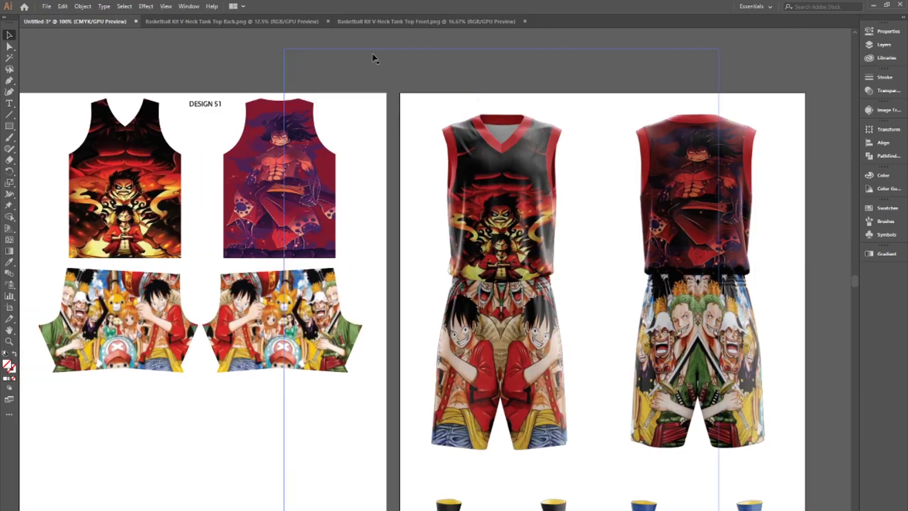
left_click_drag(378, 141, 380, 118)
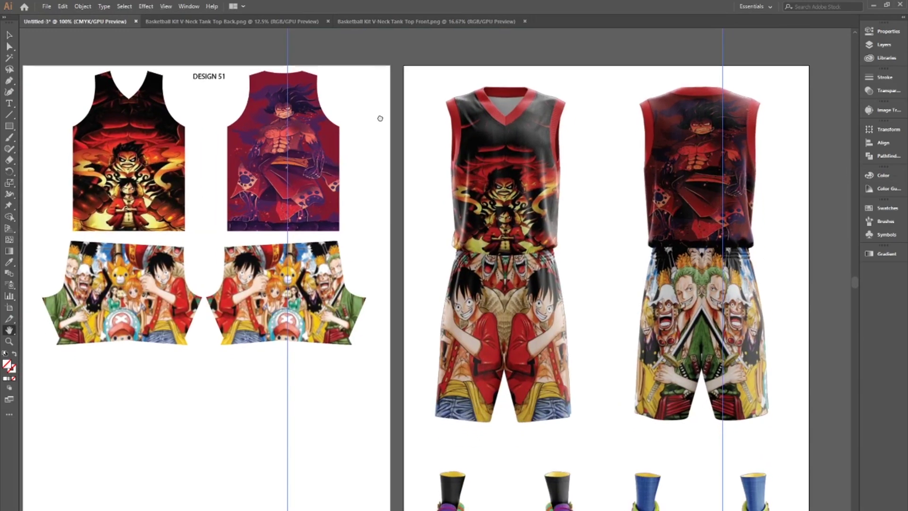